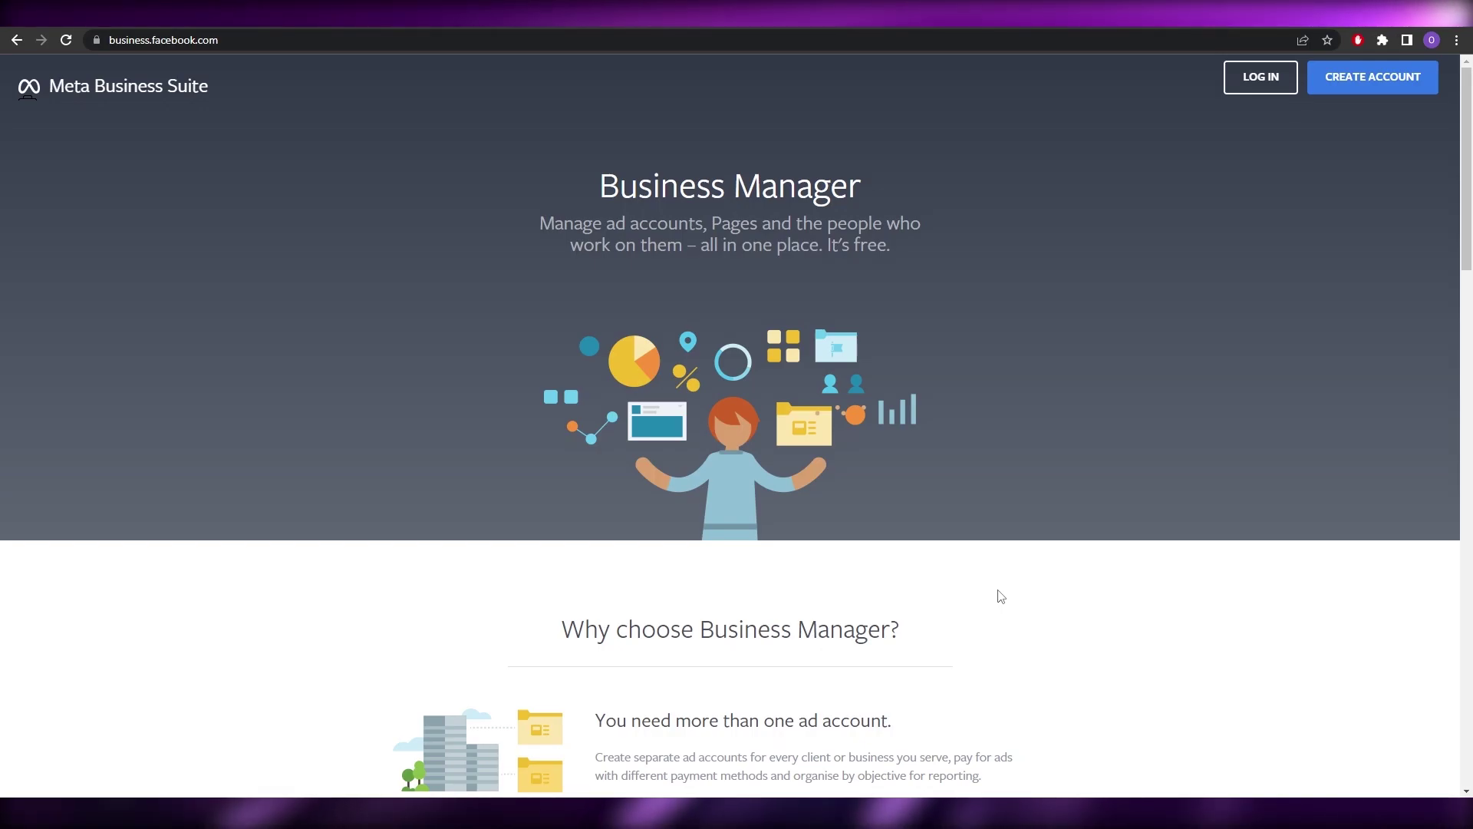
Look over the Business Manager landing page and log in to the business account.
scroll(1001, 596, "down", 4)
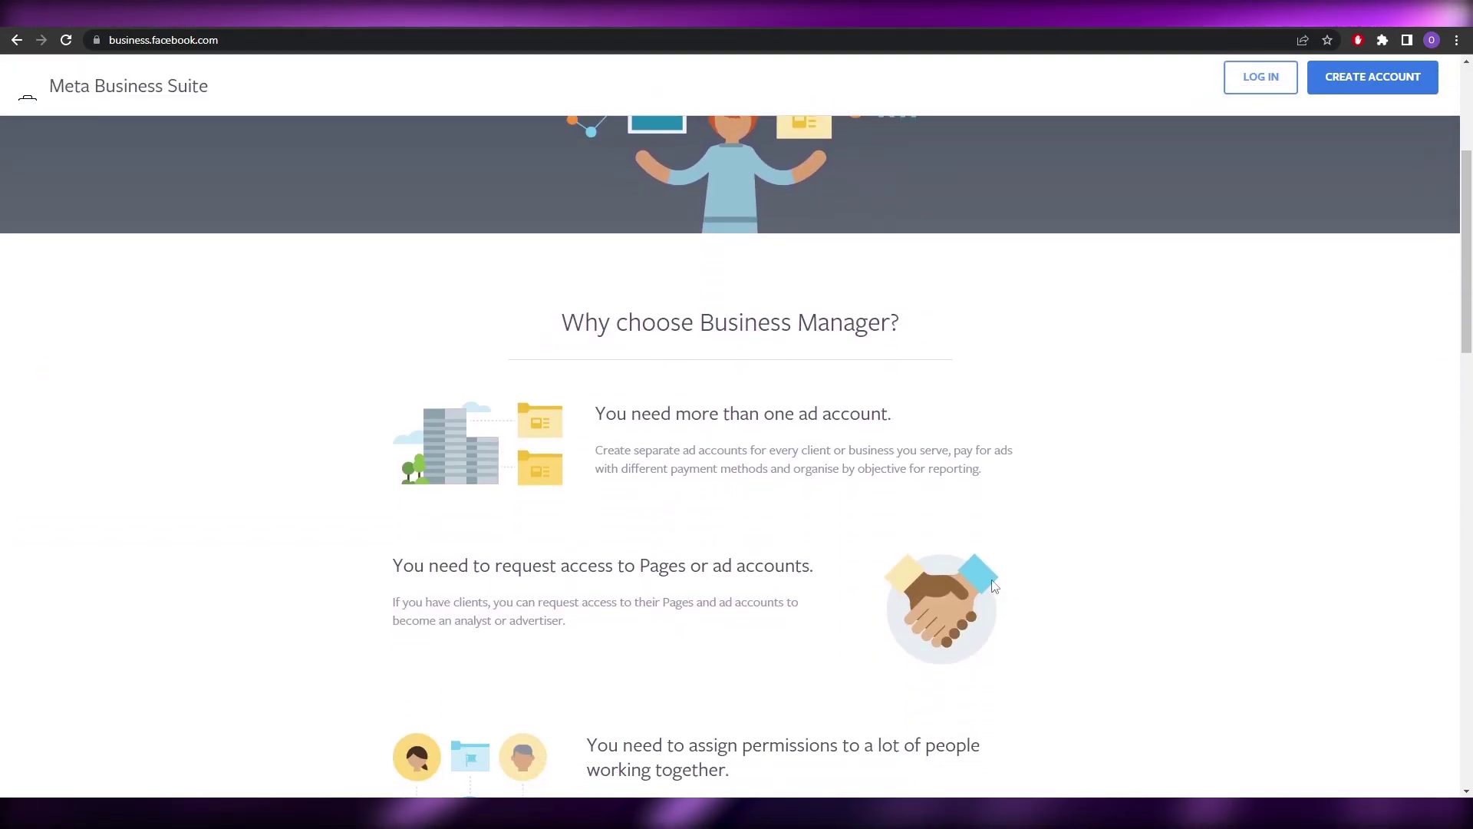
scroll(995, 585, "up", 4)
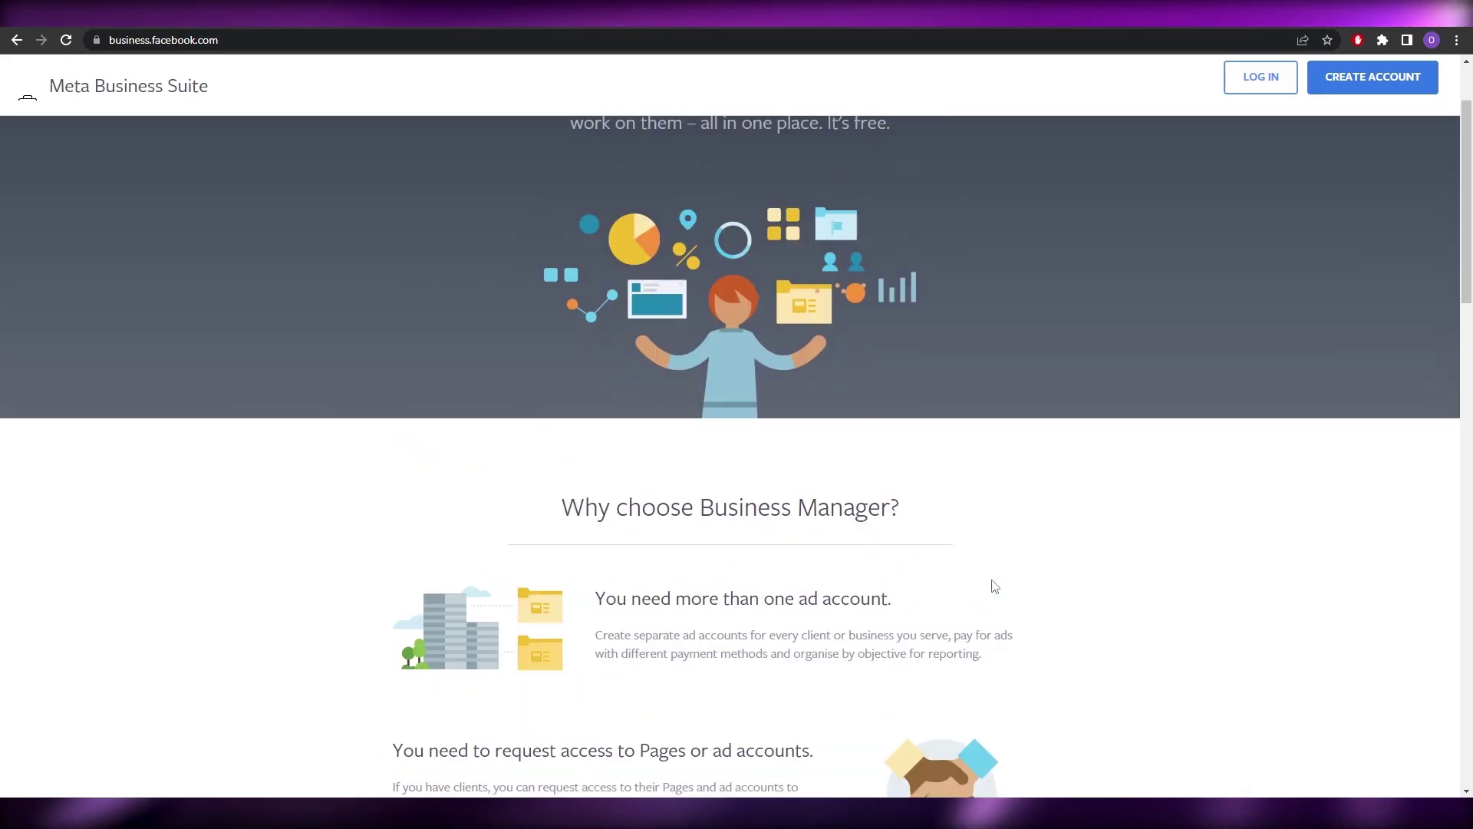
left_click(1271, 91)
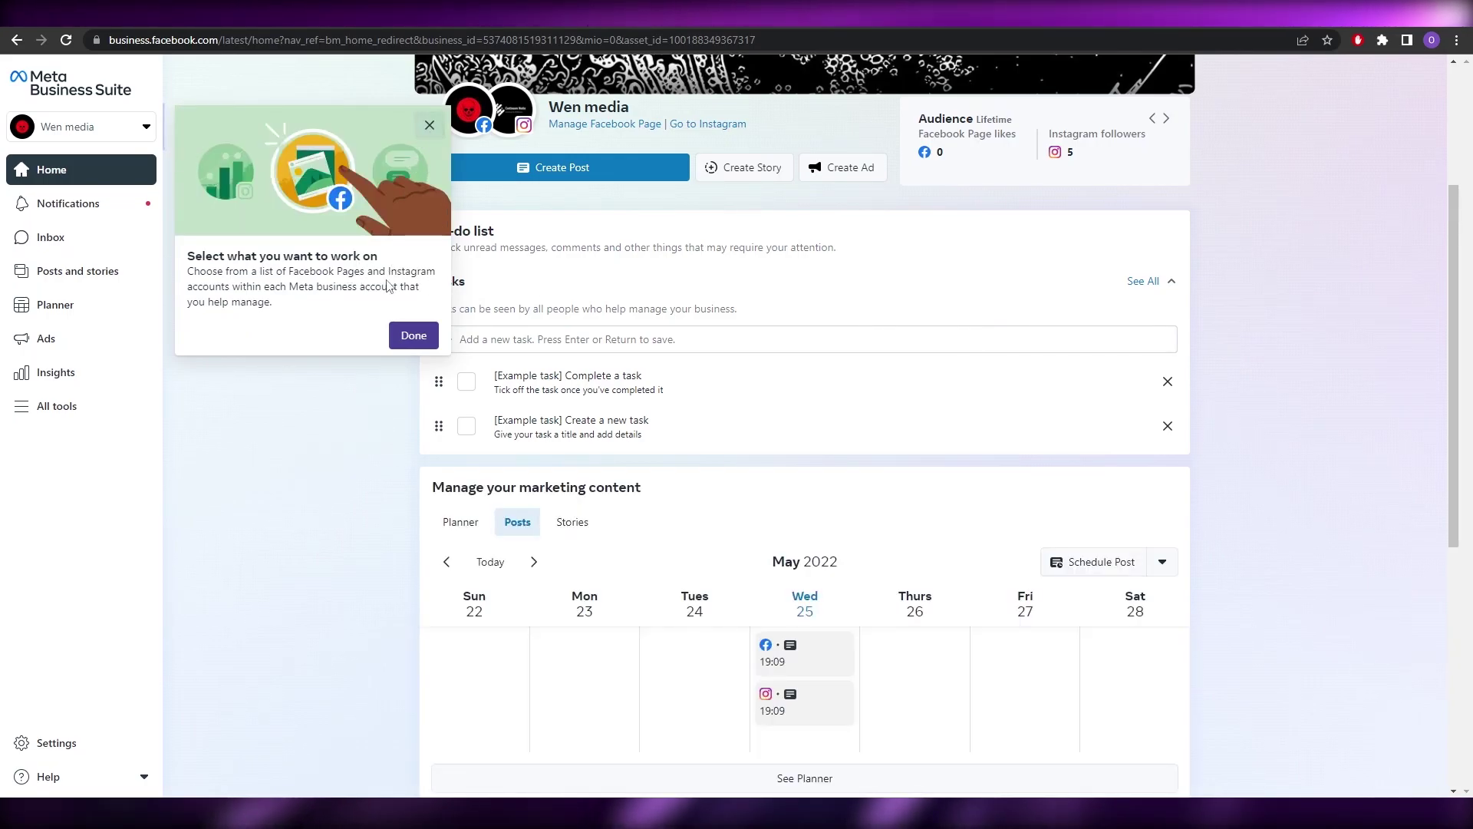
Dismiss the choose-accounts tip and look through the Wen media Home dashboard.
left_click(413, 335)
scroll(621, 518, "down", 1)
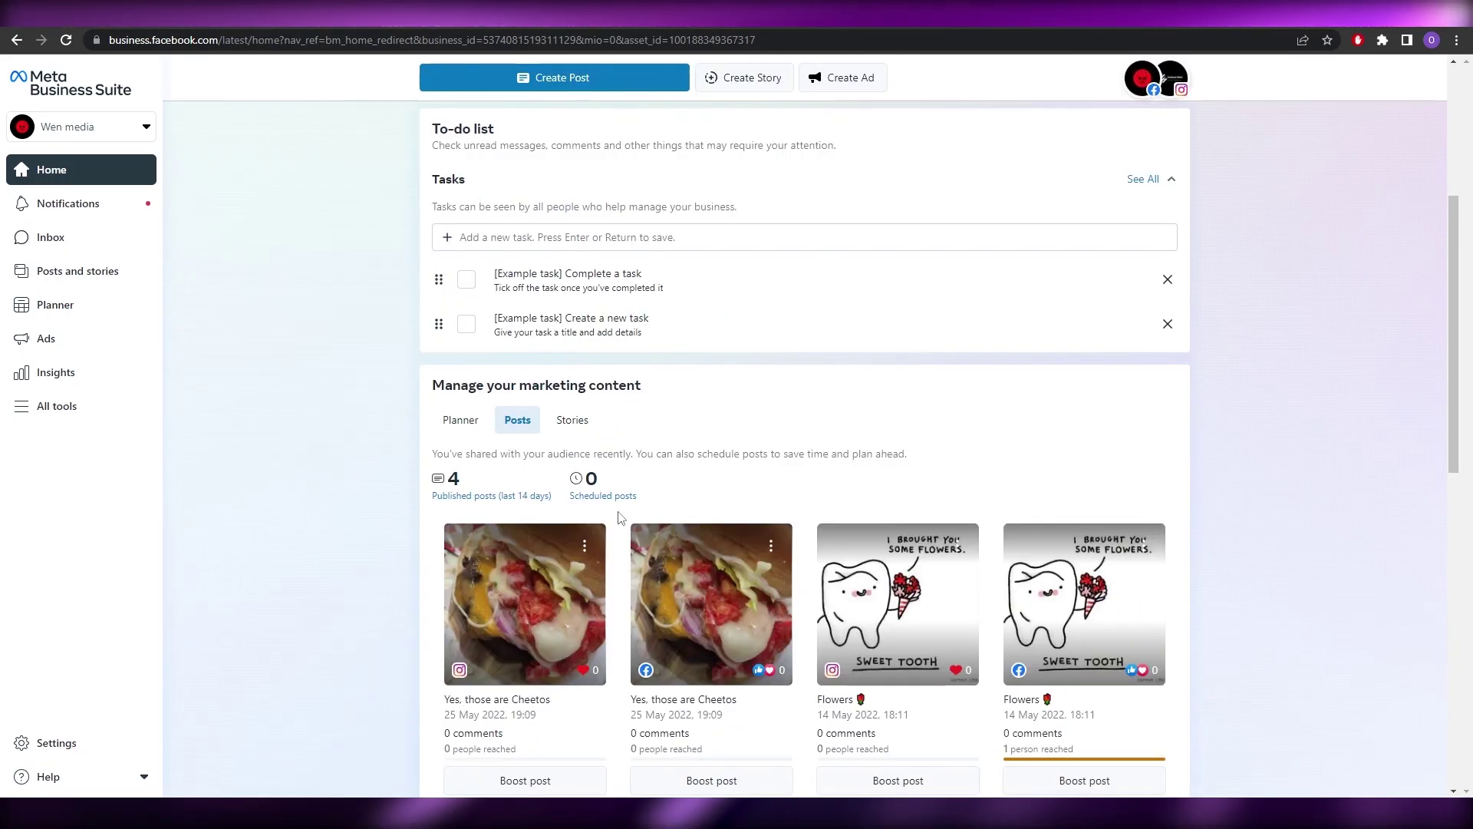
scroll(621, 518, "down", 5)
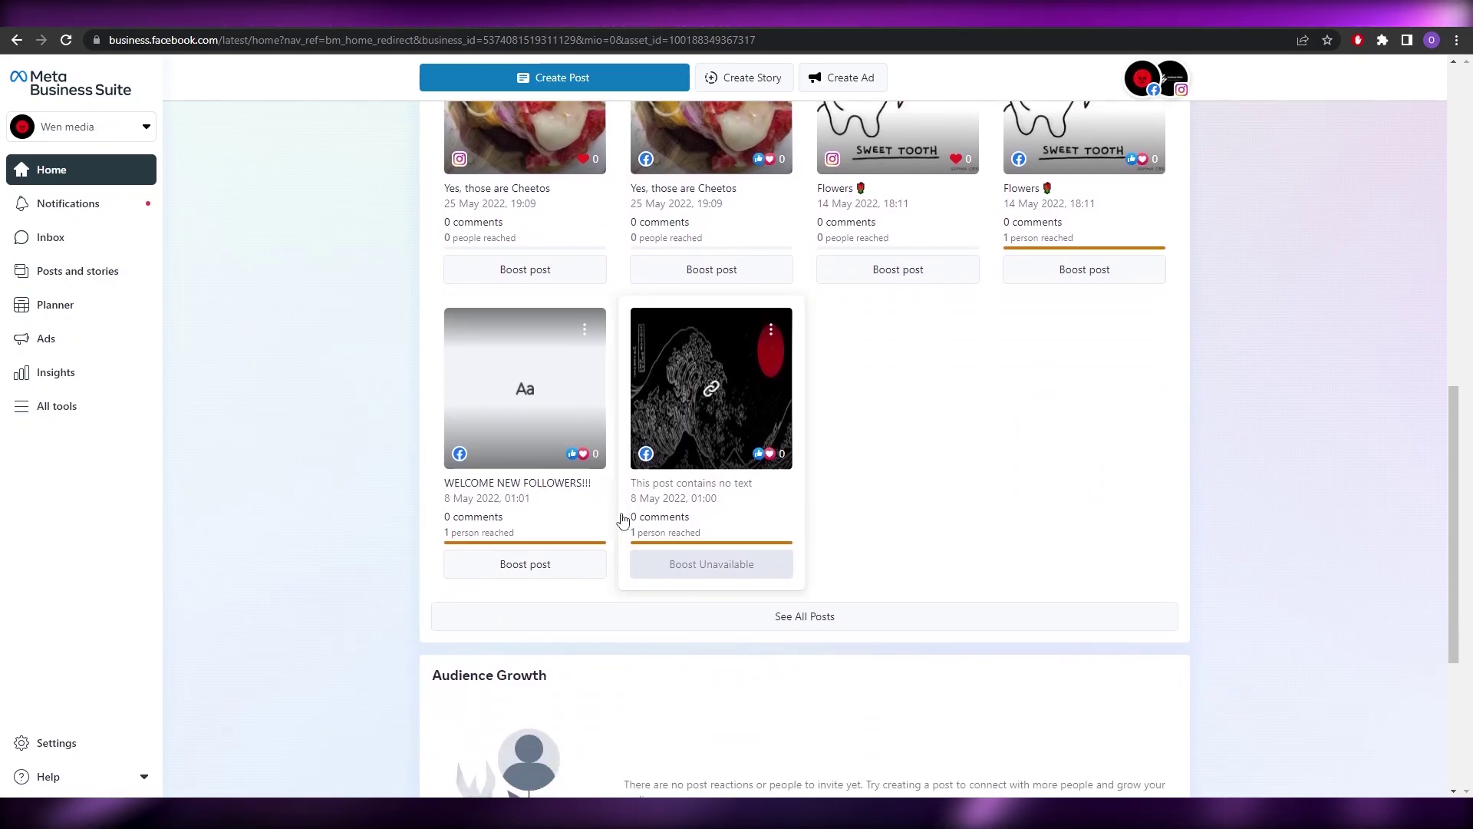
scroll(621, 519, "up", 8)
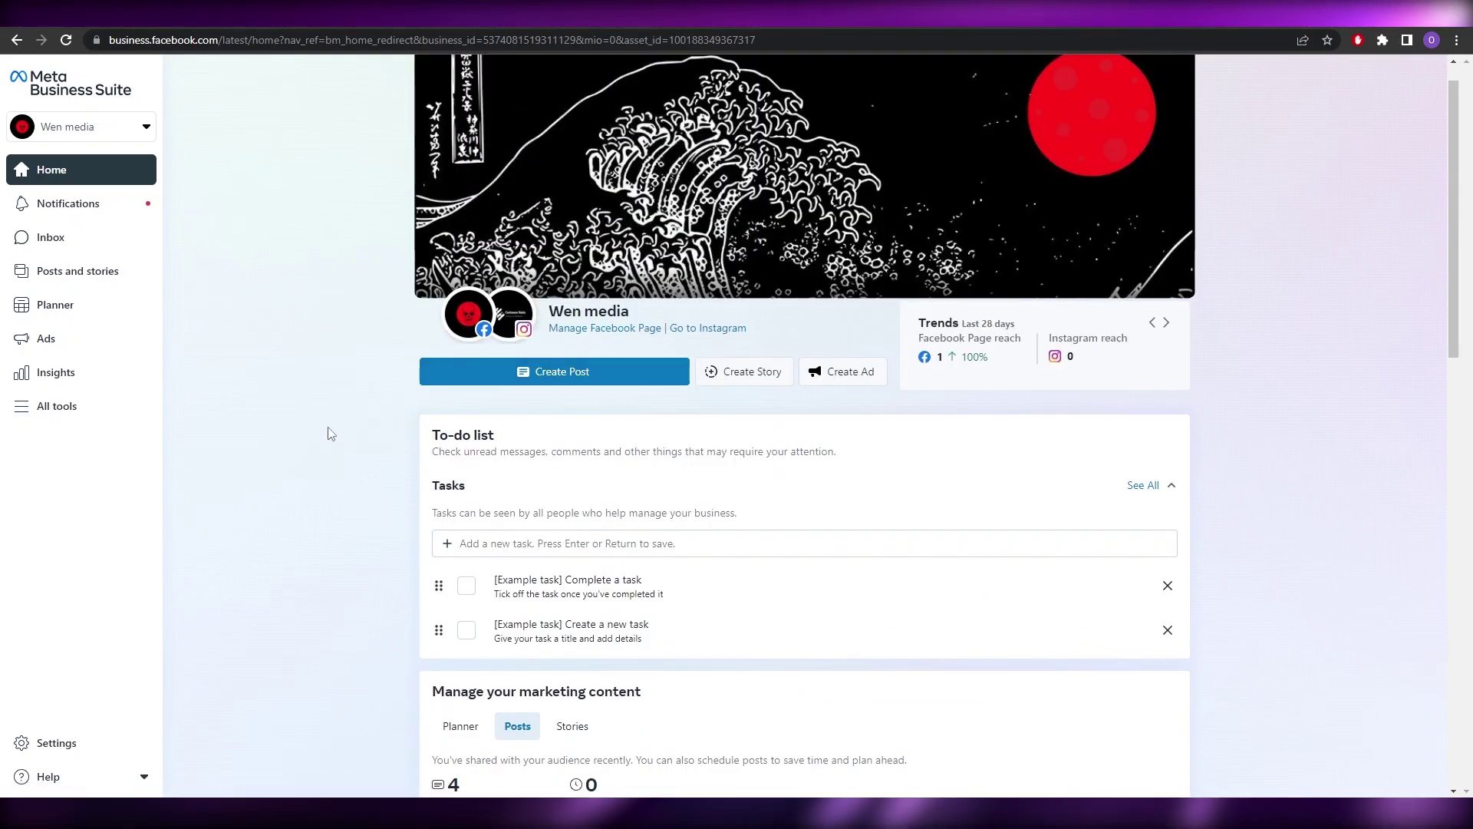
scroll(346, 453, "down", 2)
scroll(346, 455, "down", 3)
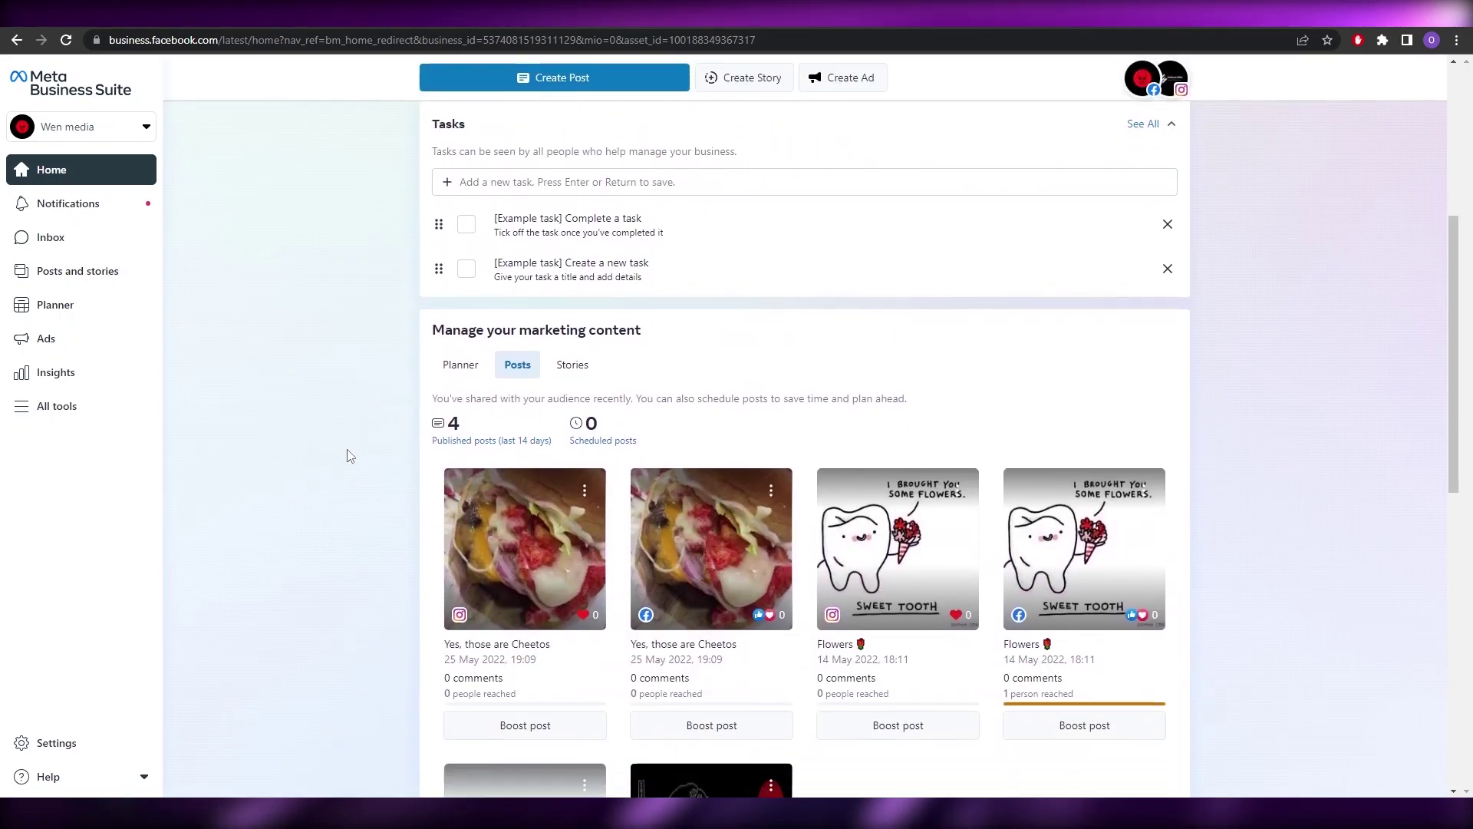
scroll(349, 456, "up", 5)
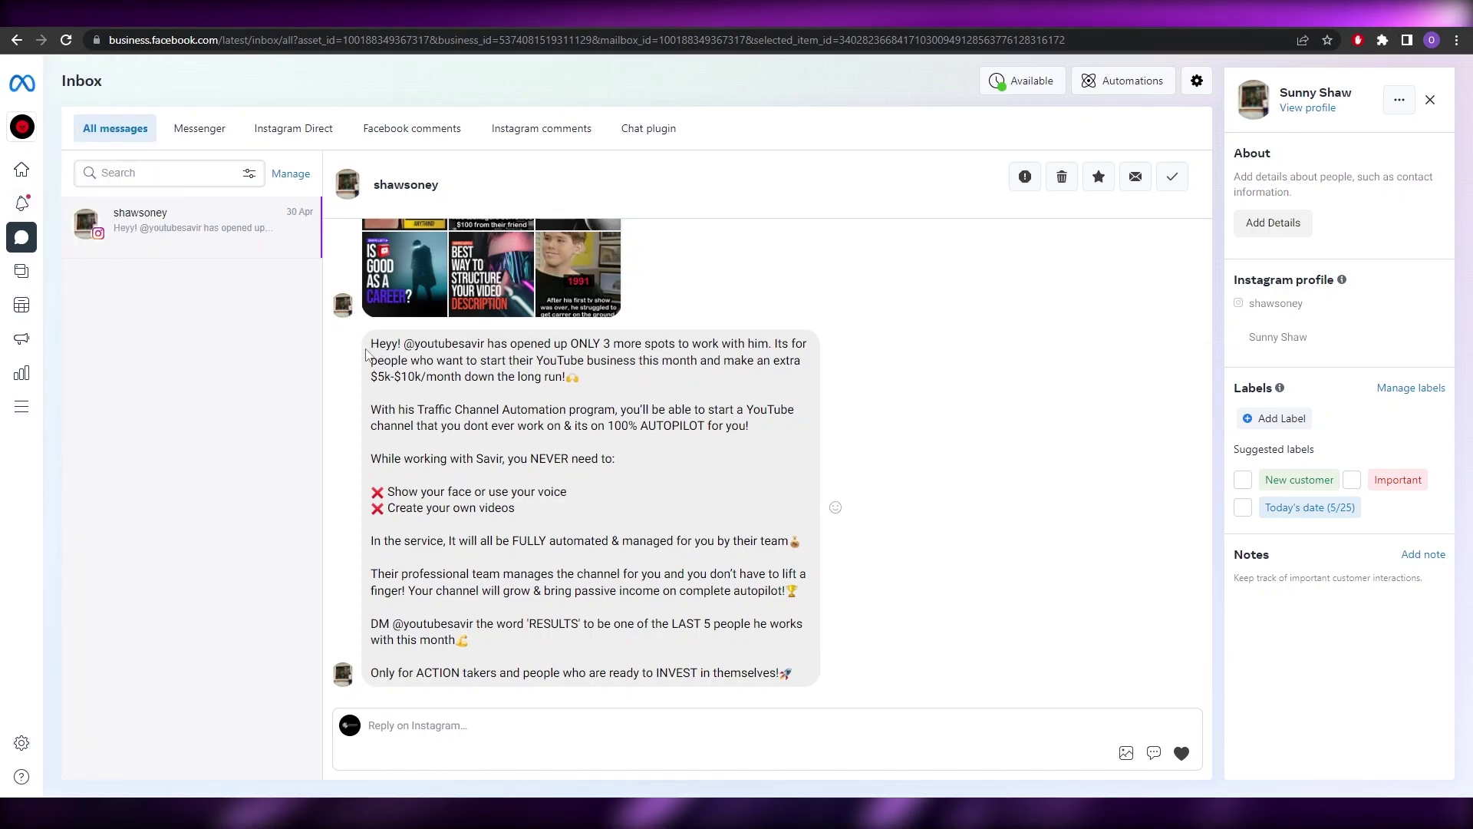
Browse the Messenger, Instagram Direct, Facebook comments and Instagram comments inbox tabs.
left_click(198, 132)
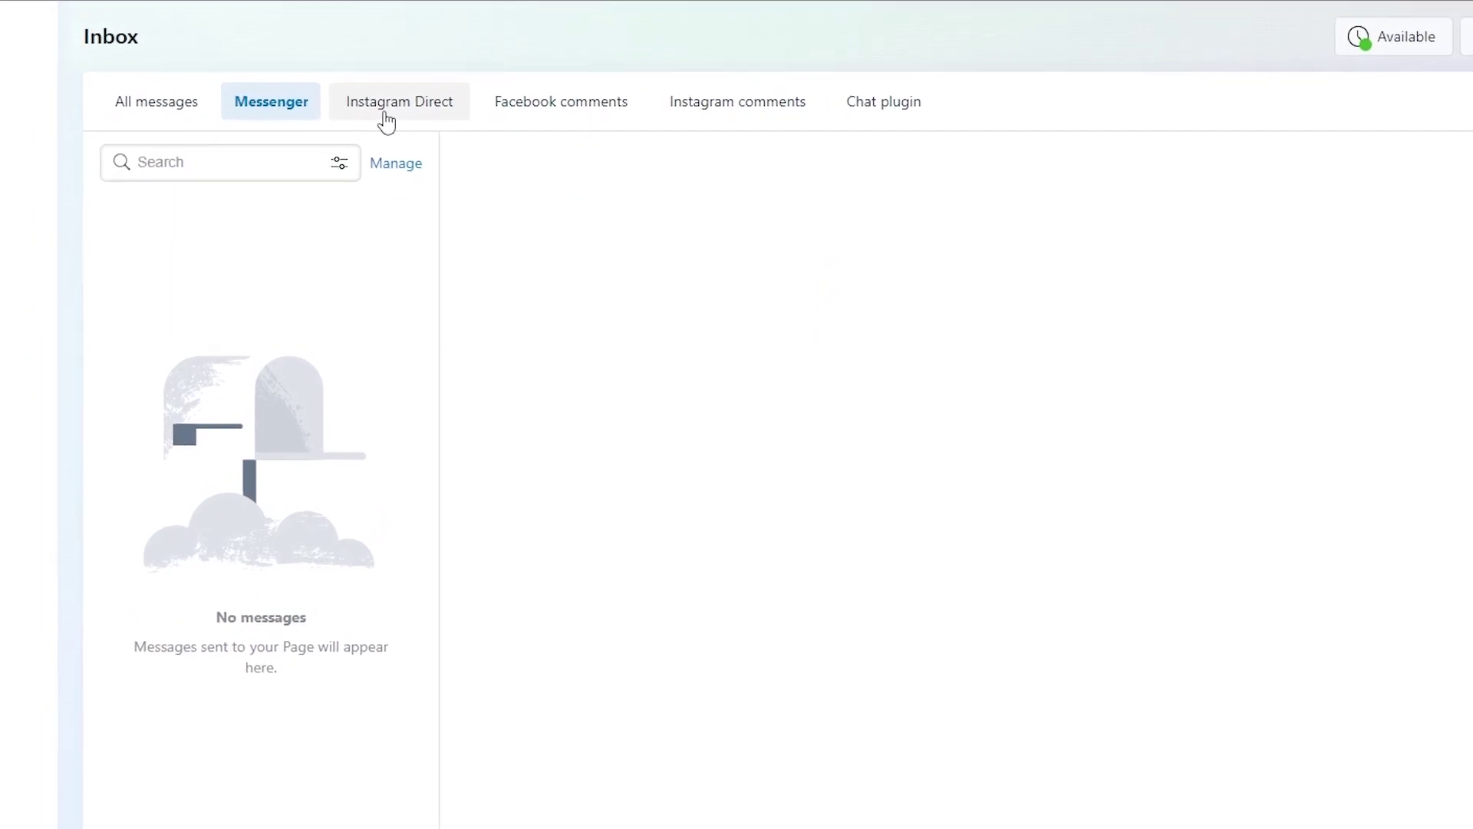
left_click(353, 126)
left_click(583, 126)
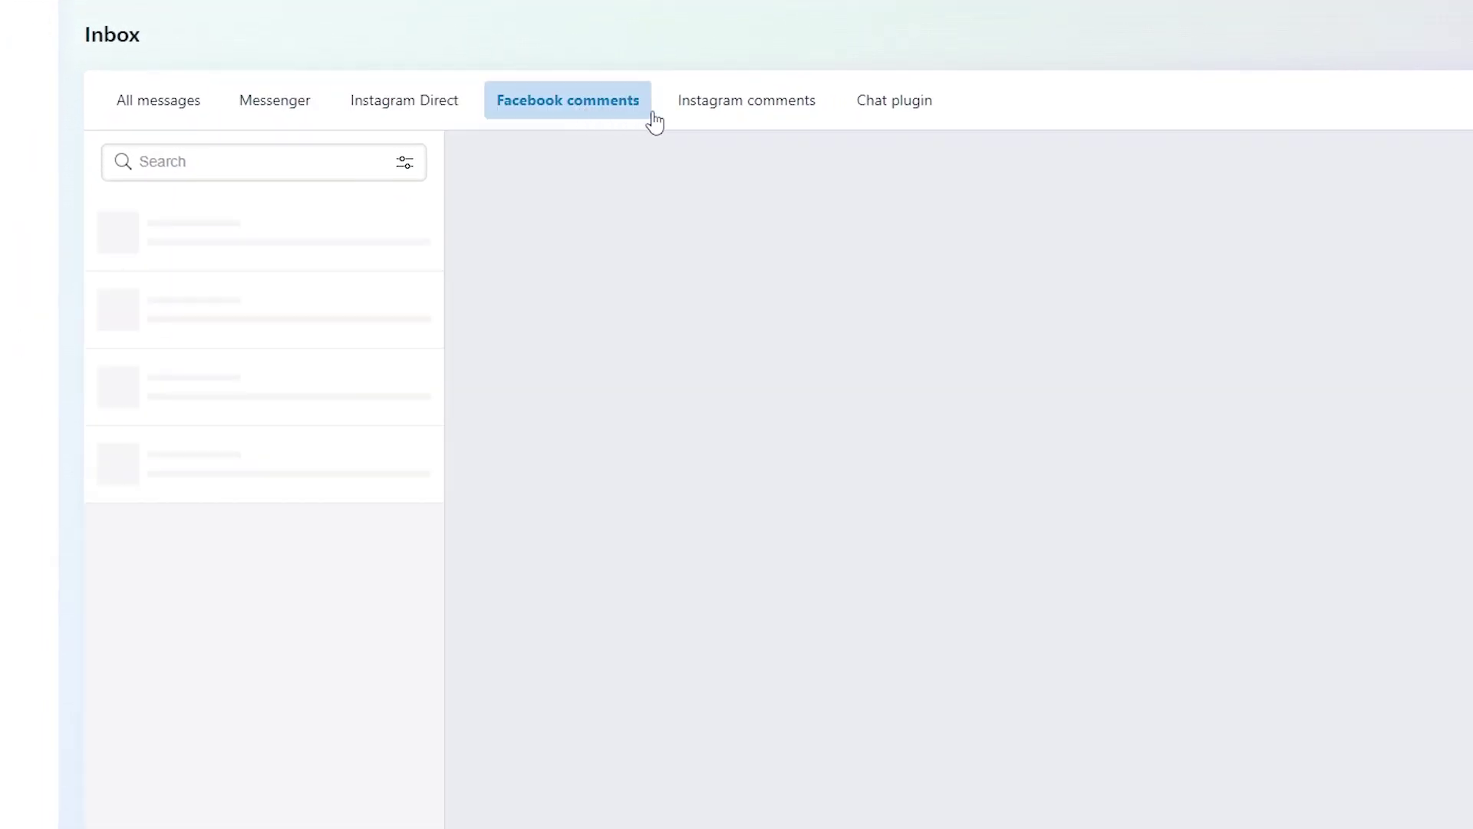
left_click(700, 110)
View the Chat plugin setup, minimise its chat preview, and return to Home.
left_click(853, 115)
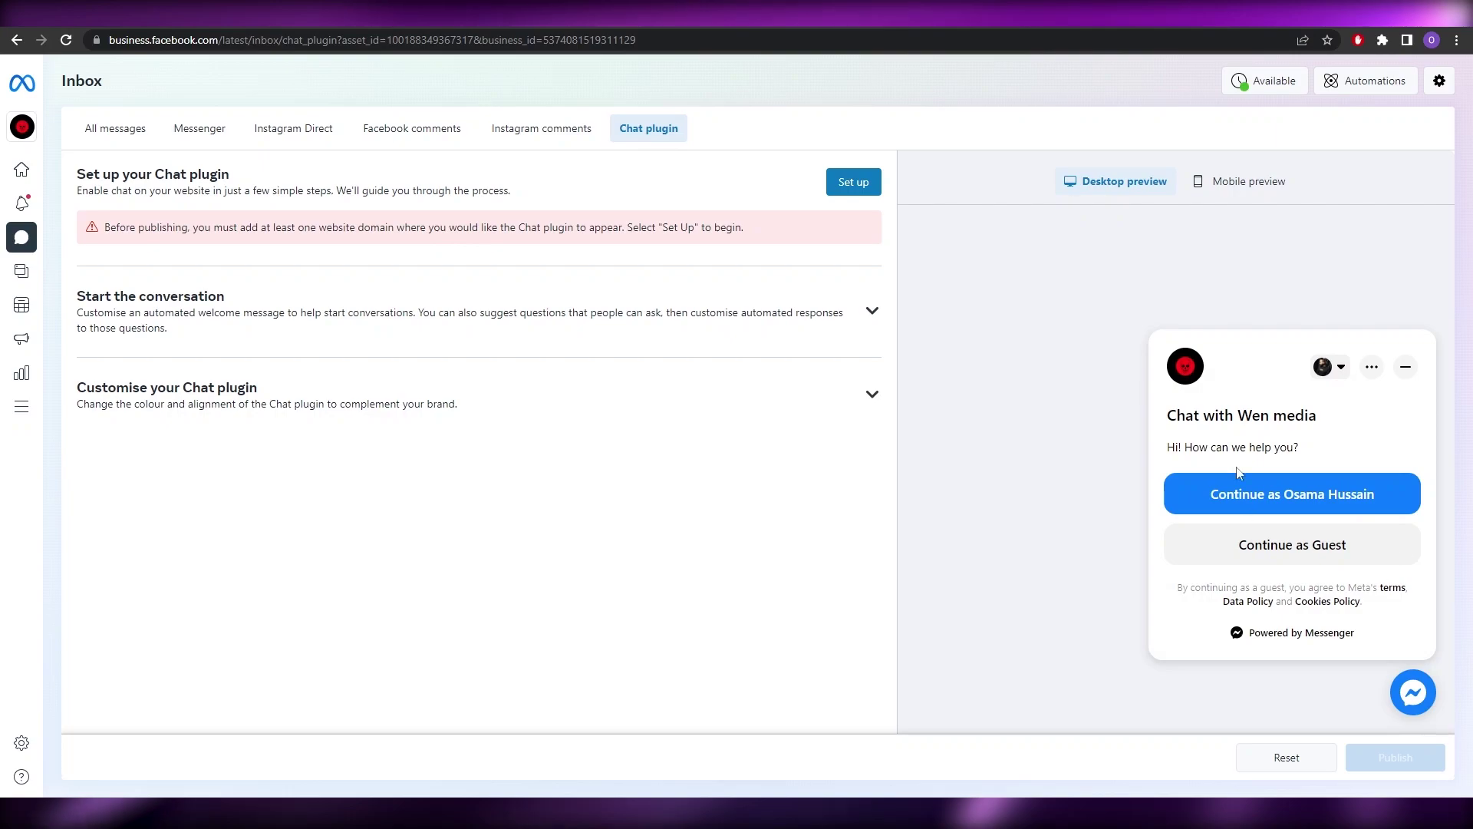
left_click(1405, 376)
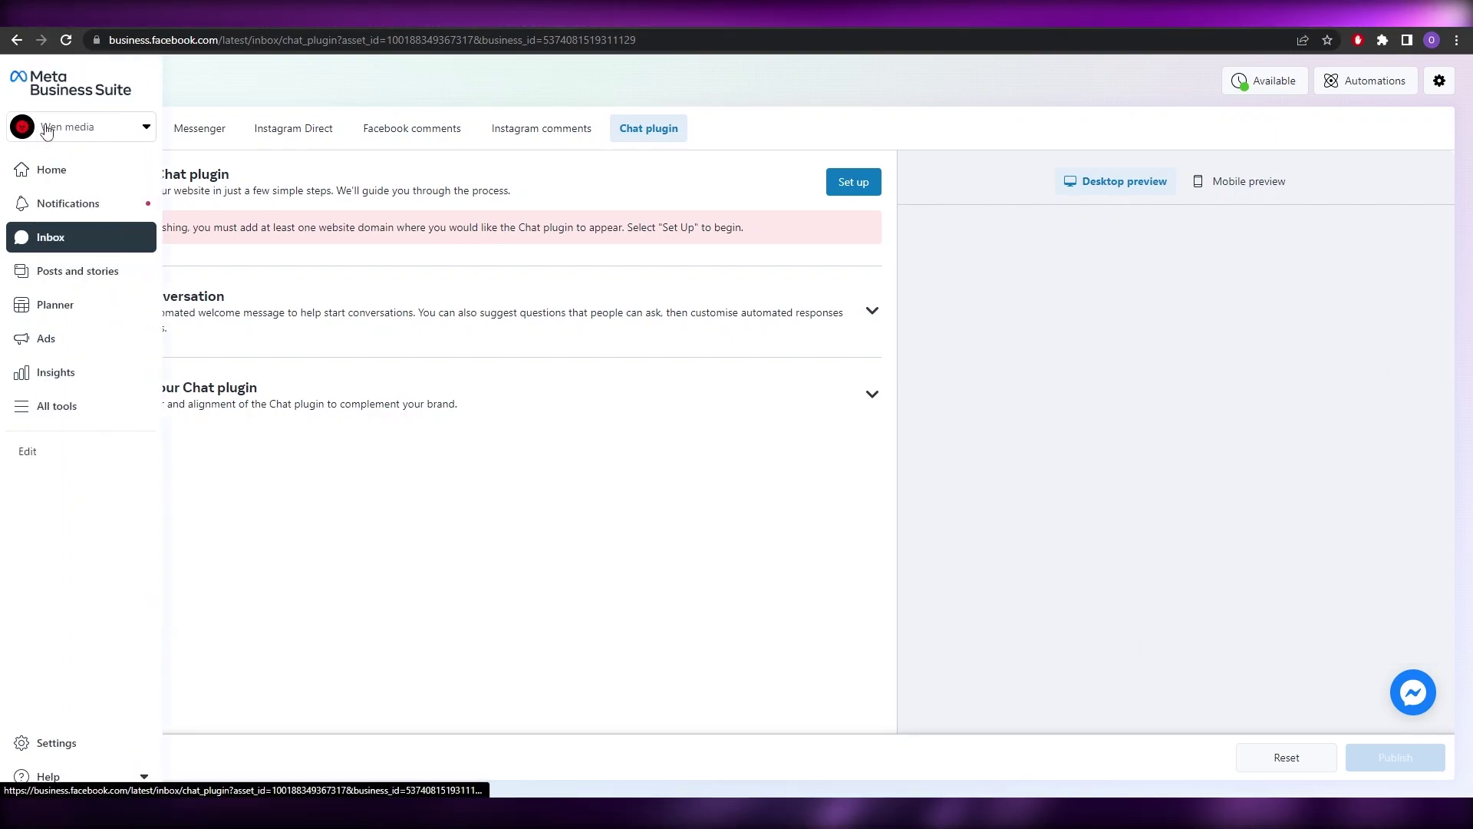
left_click(44, 91)
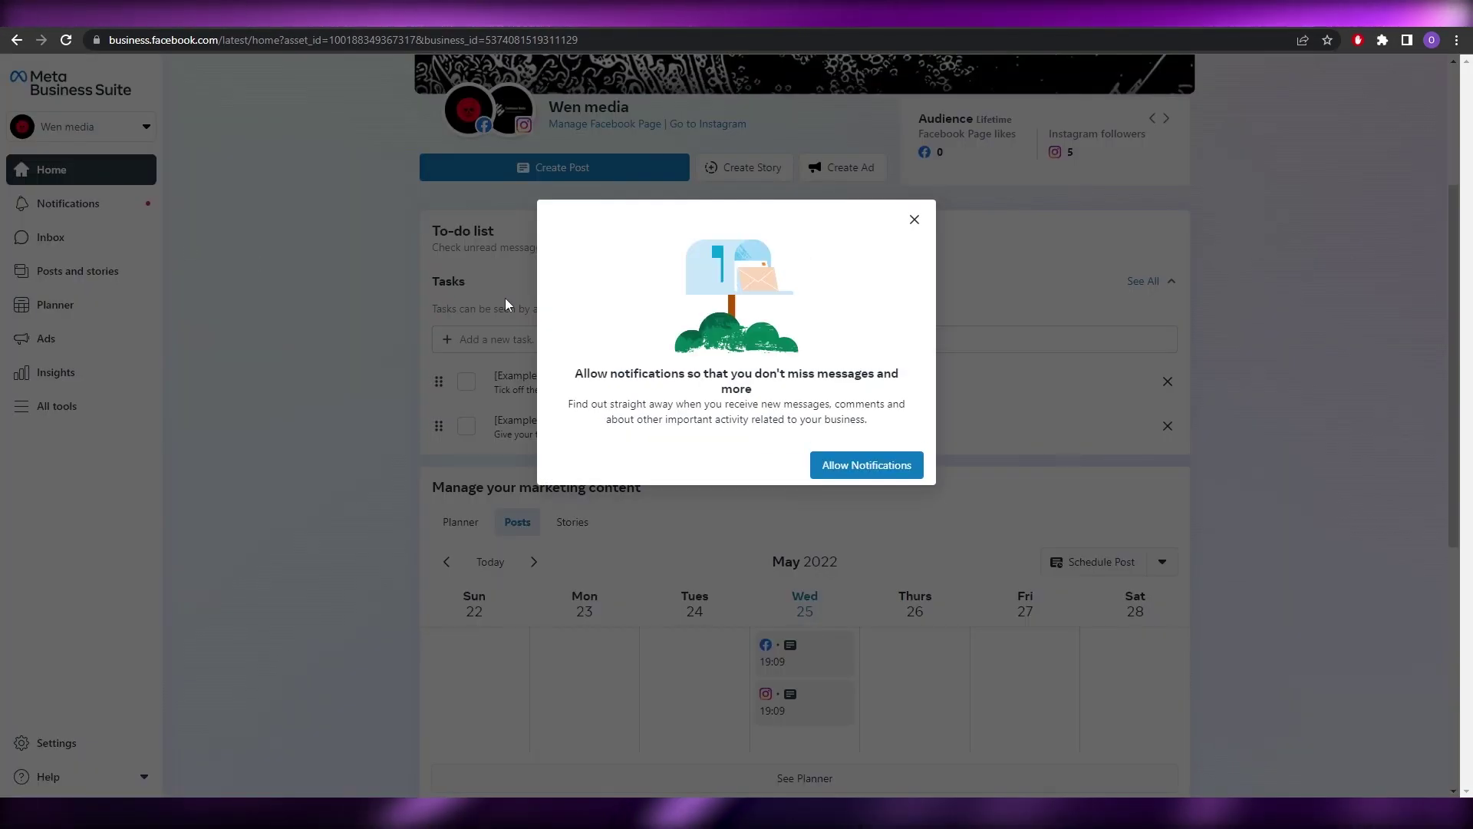
Close the notifications prompt and show the weekly planner with the 25 May 2022 posts.
left_click(916, 220)
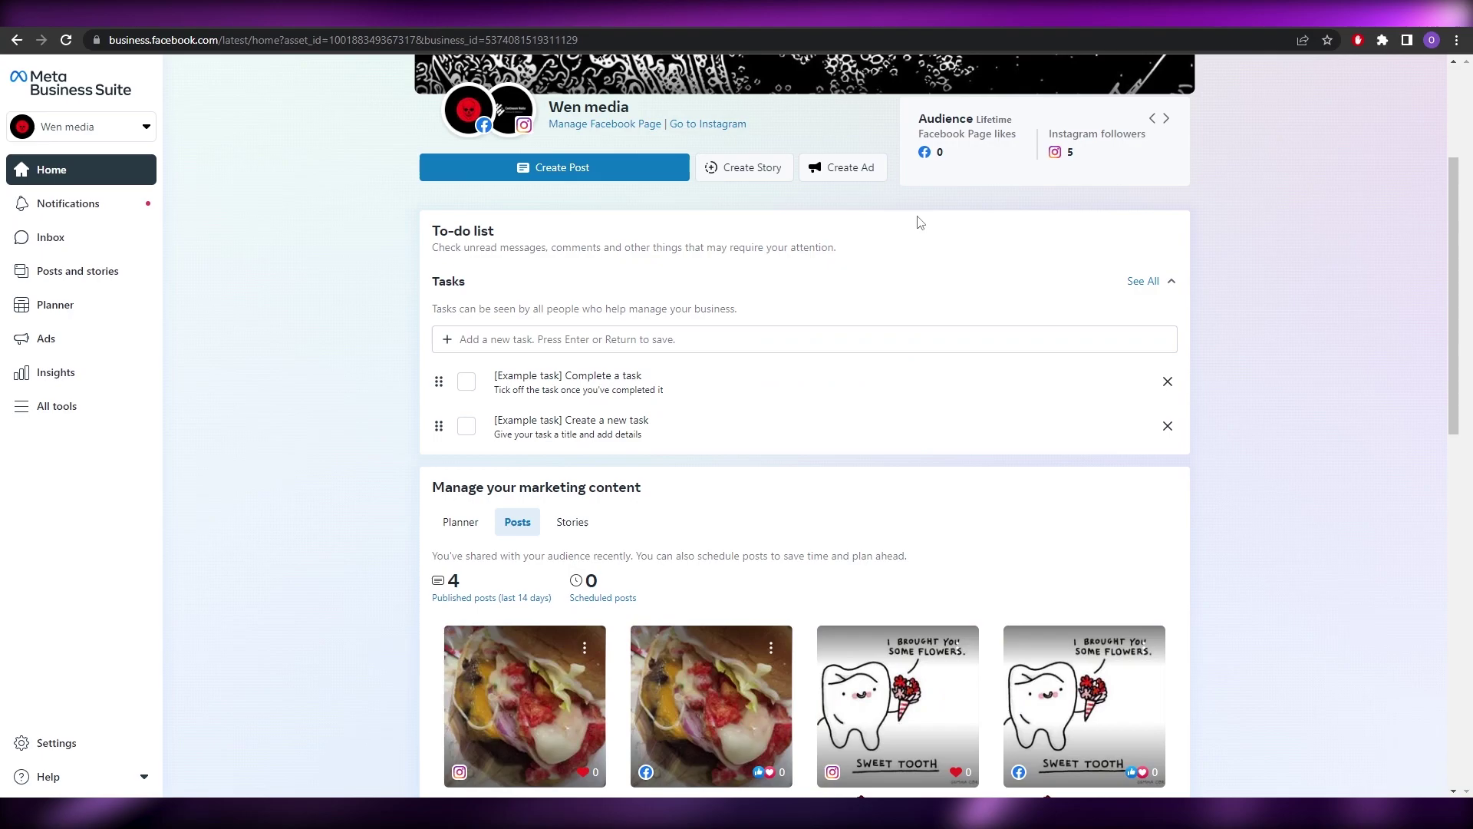
scroll(905, 220, "down", 4)
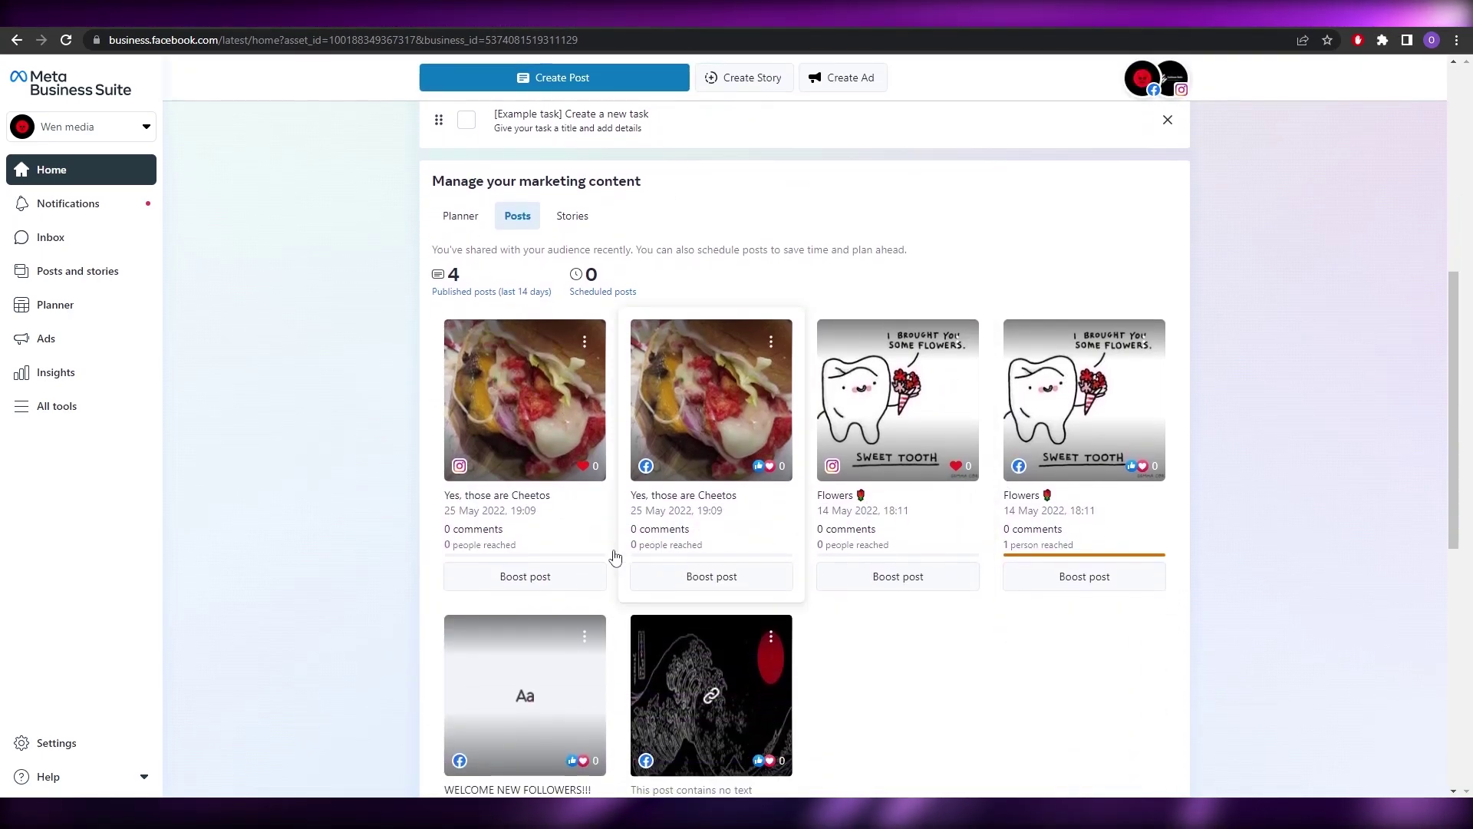
scroll(583, 510, "up", 1)
scroll(583, 510, "up", 1)
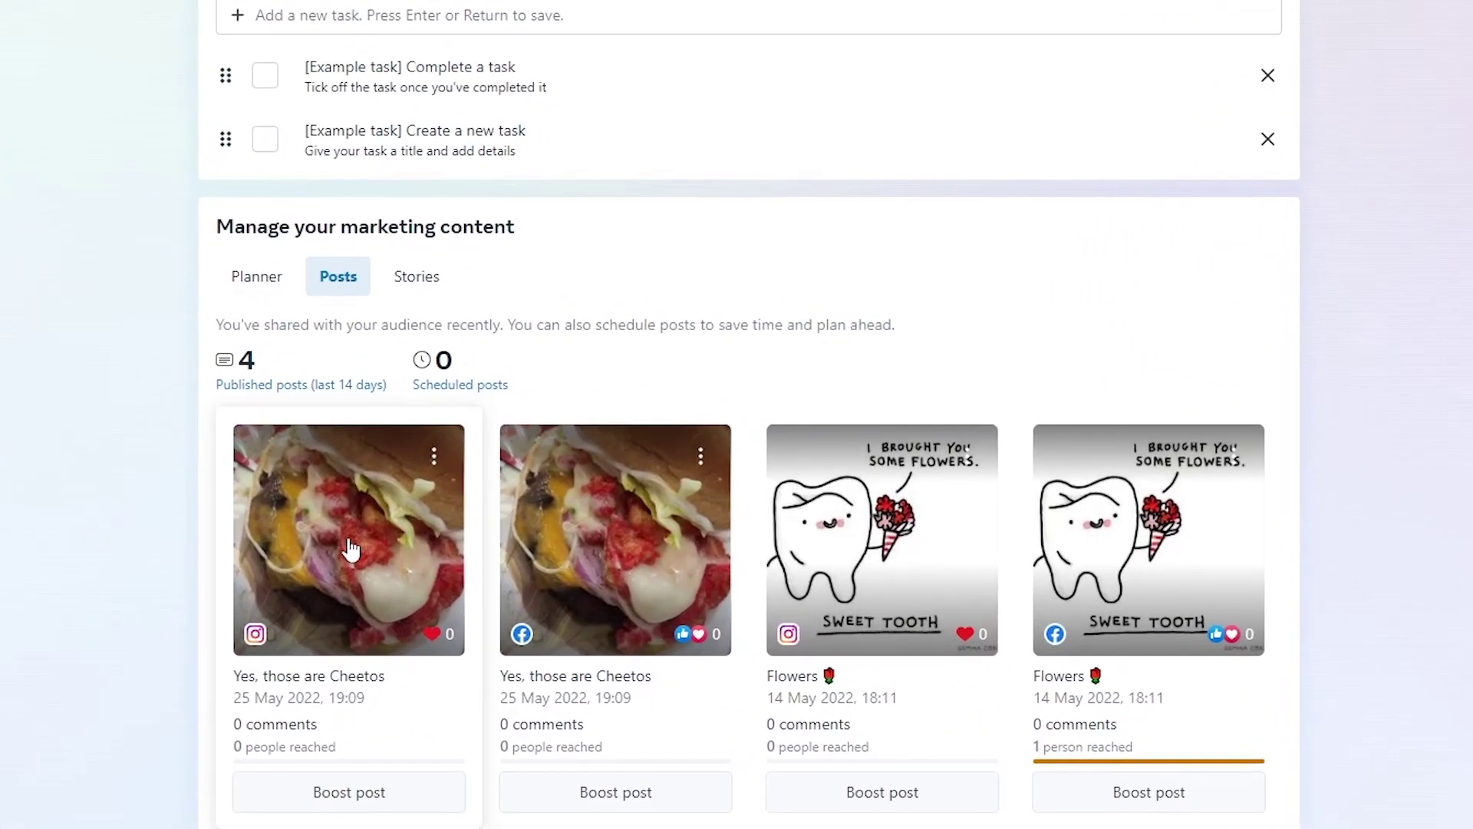
scroll(696, 515, "up", 4)
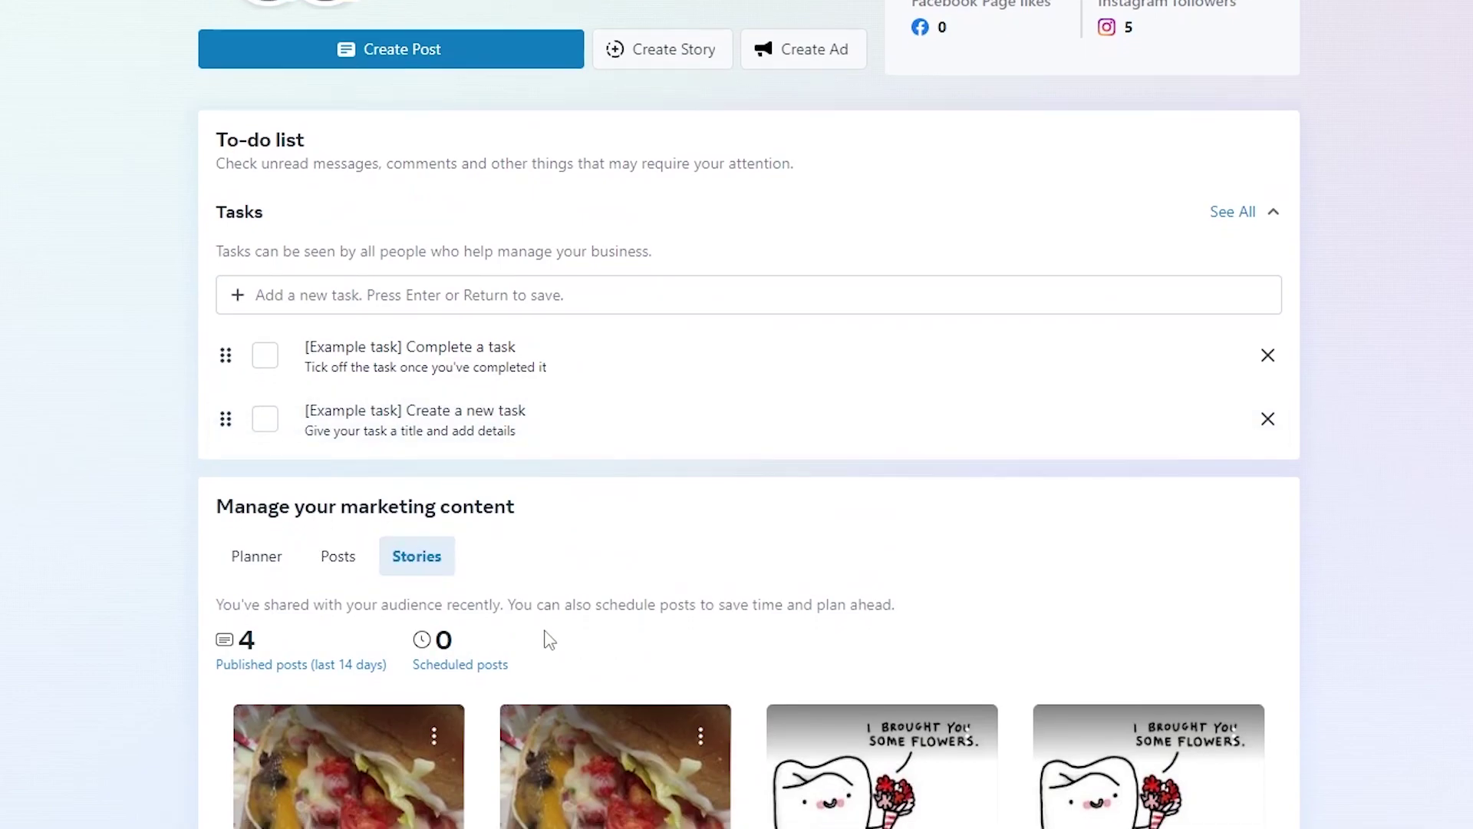
scroll(407, 342, "down", 4)
left_click(250, 278)
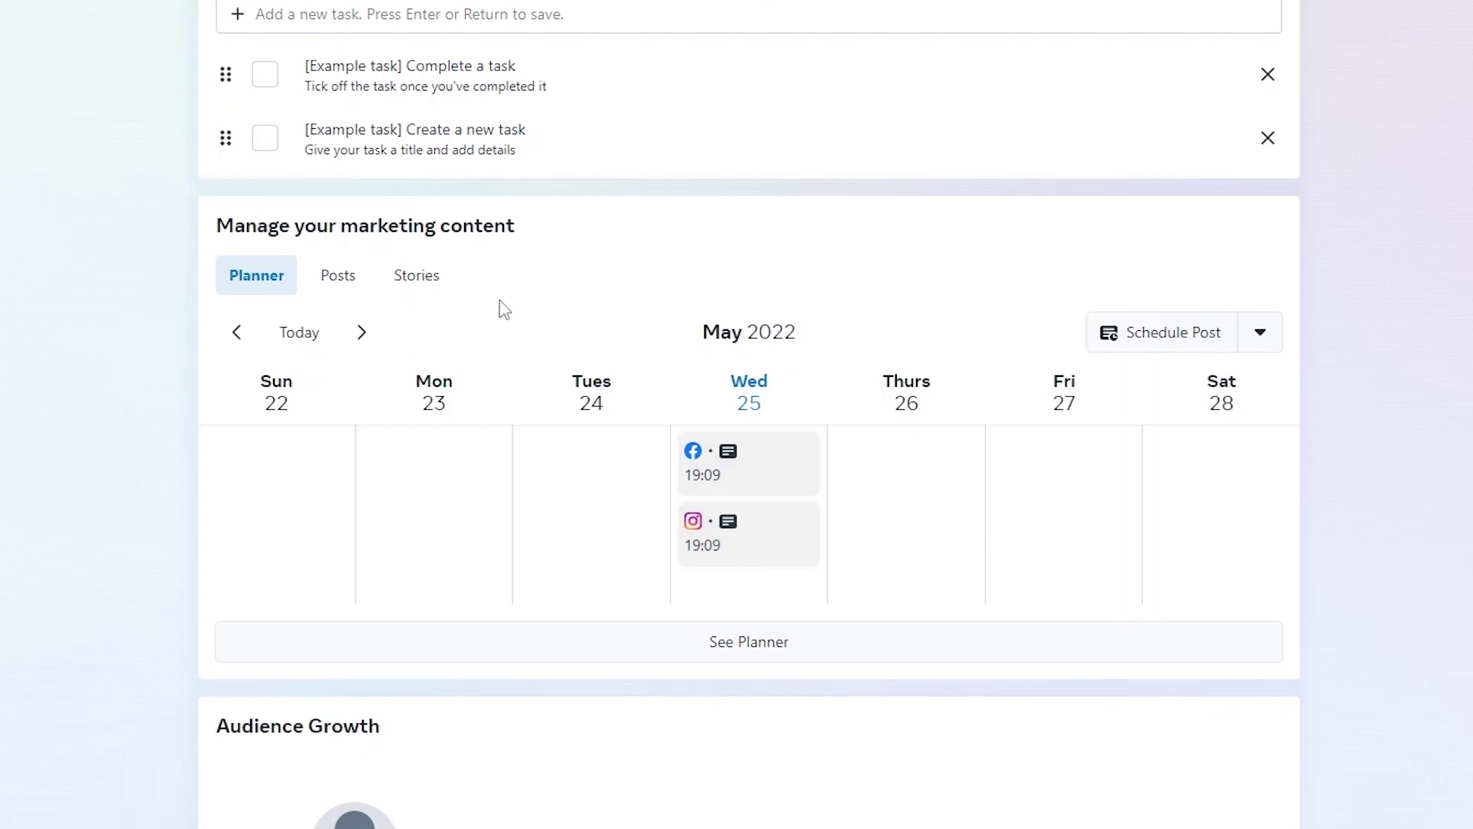
scroll(504, 310, "up", 4)
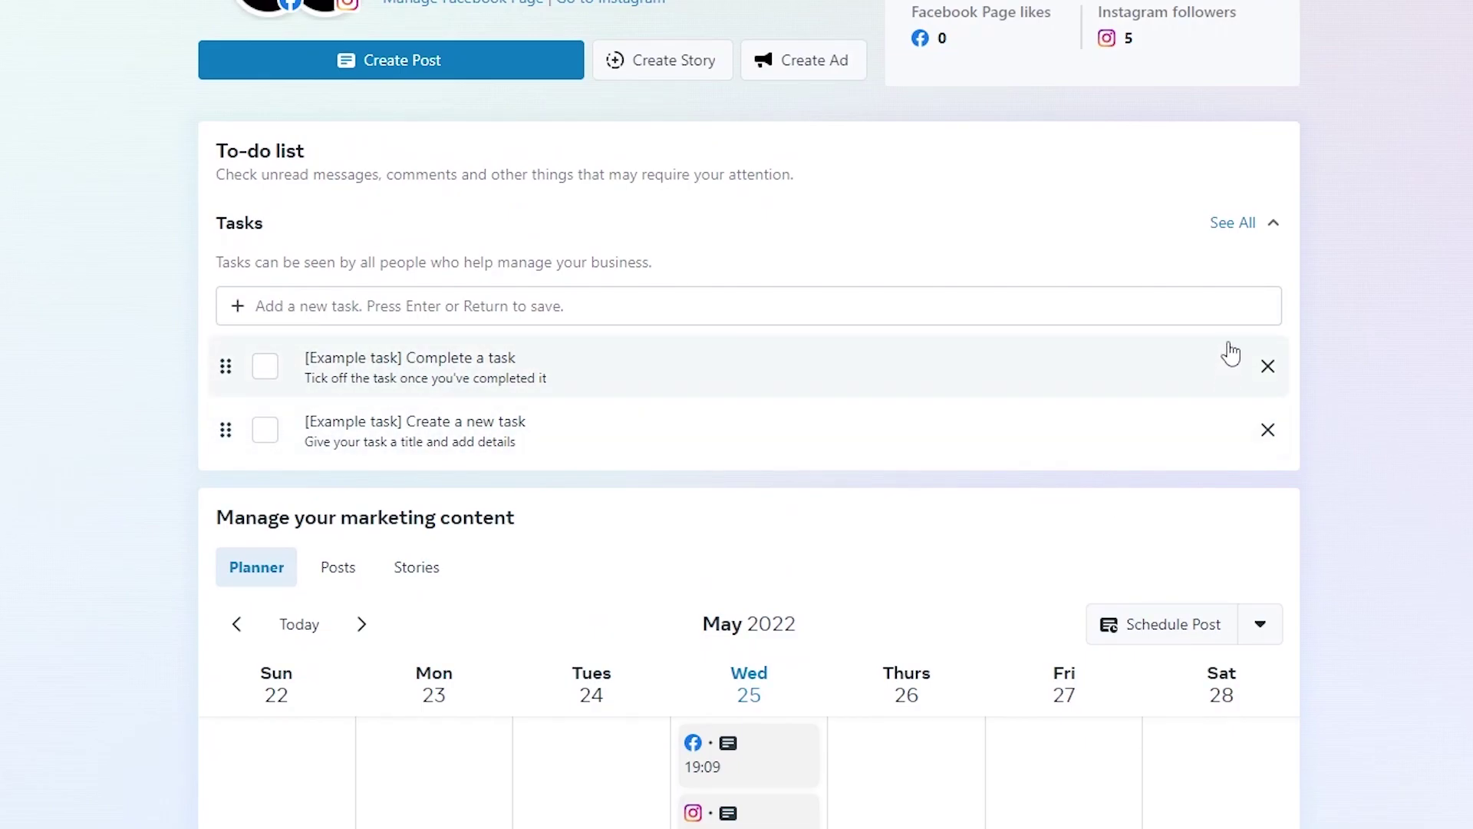
left_click(816, 313)
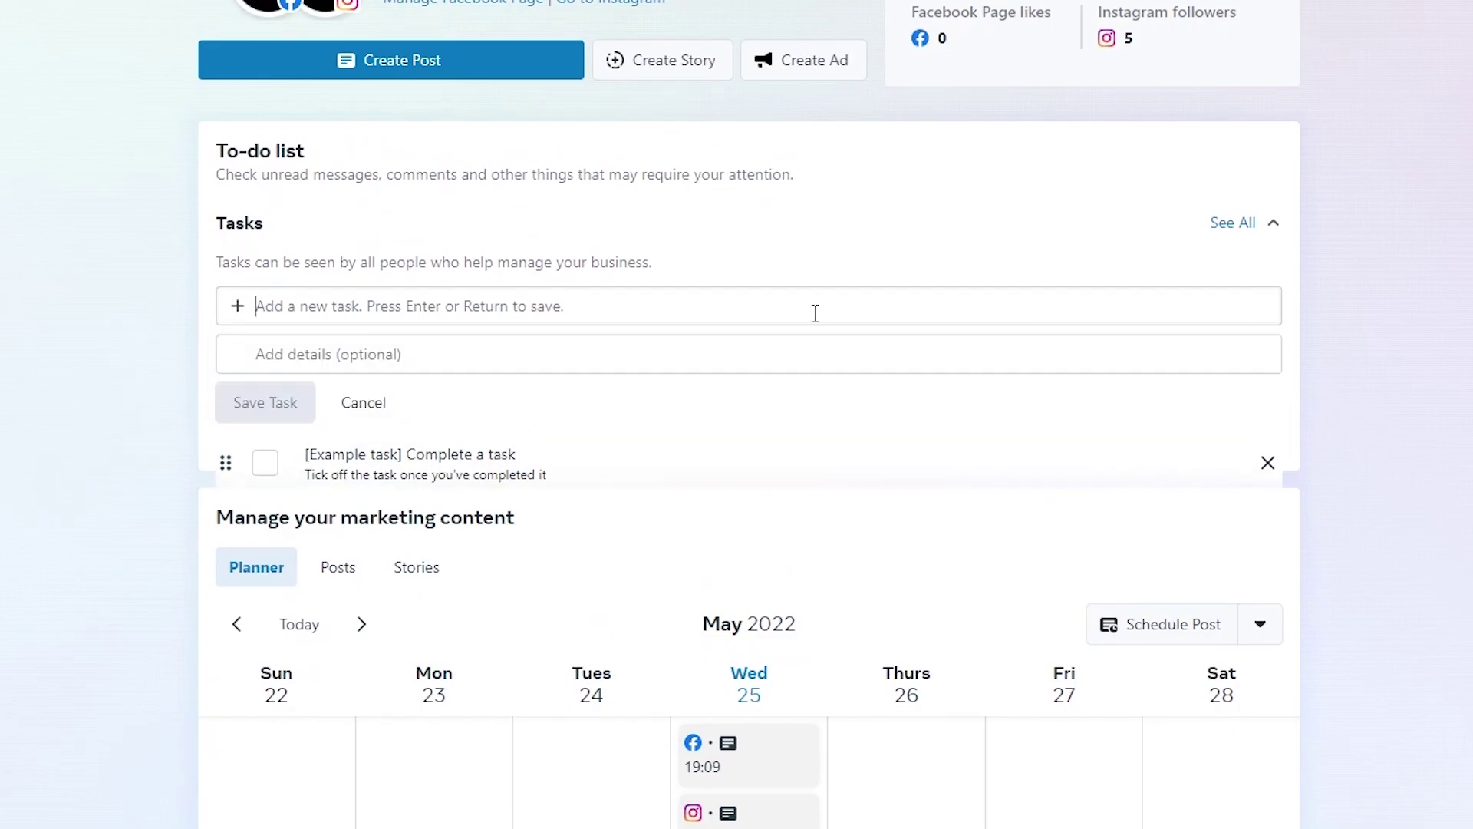
type("hfos")
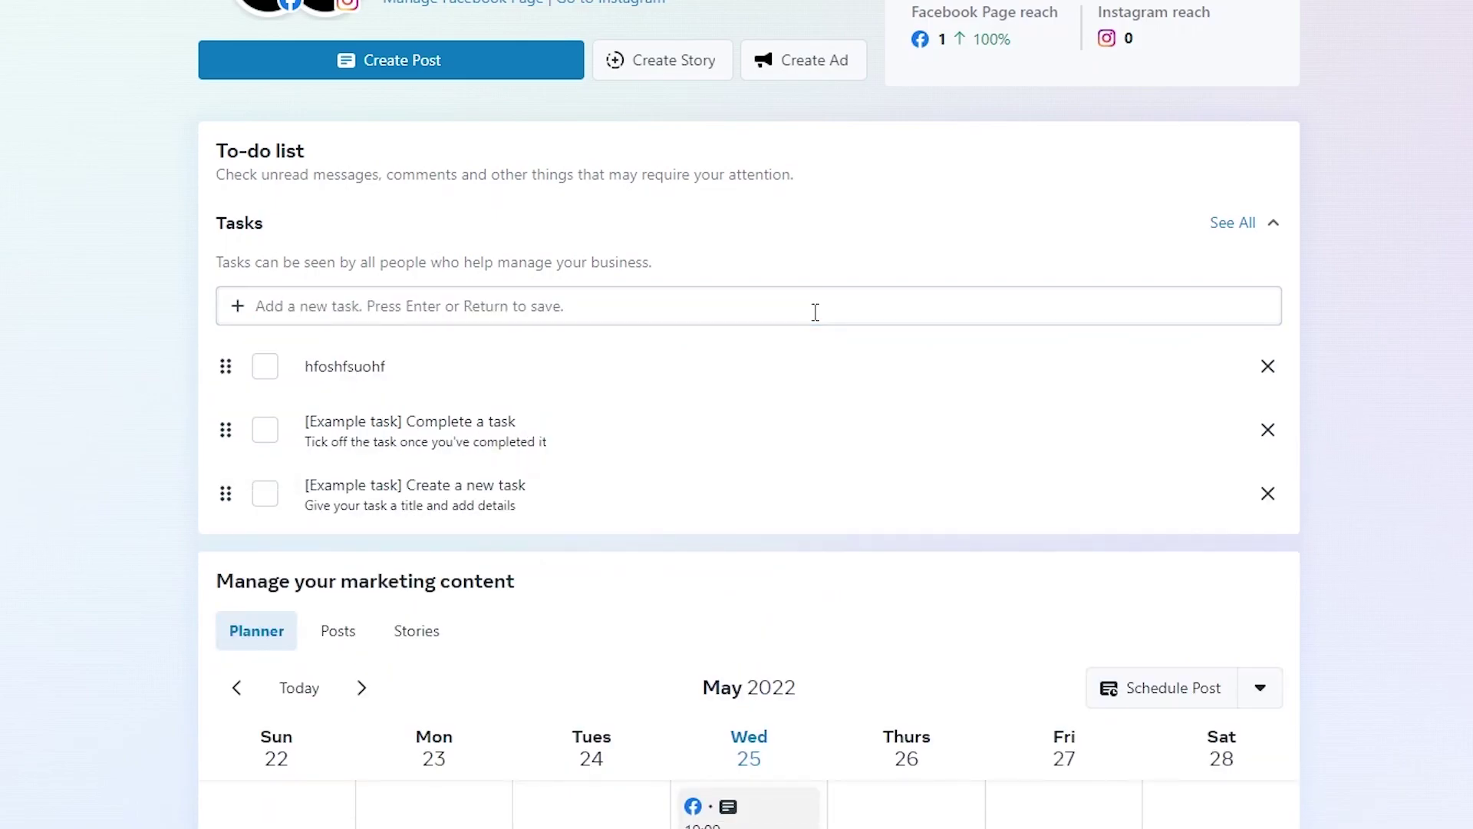
left_click(340, 384)
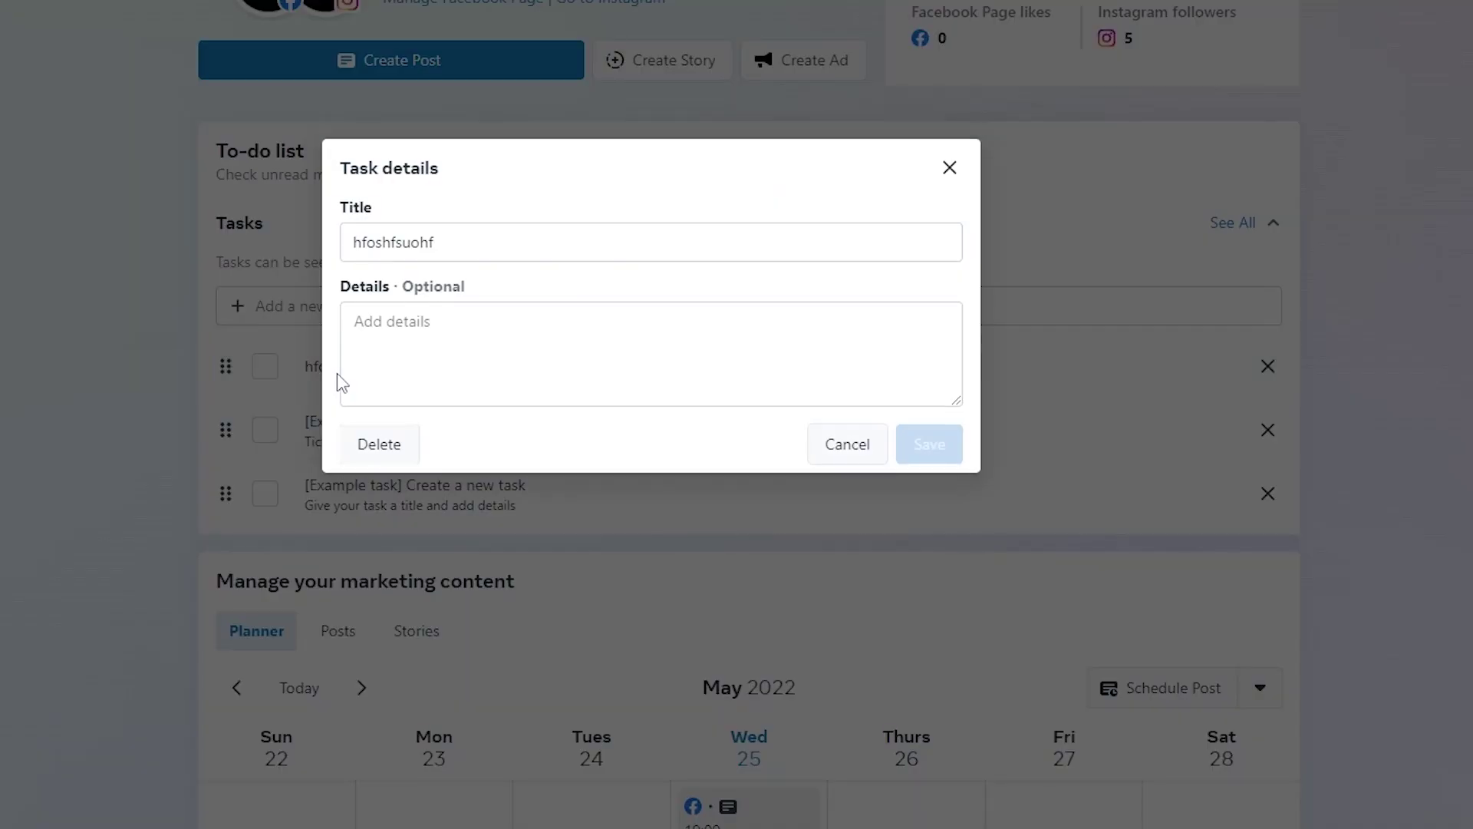
left_click(451, 360)
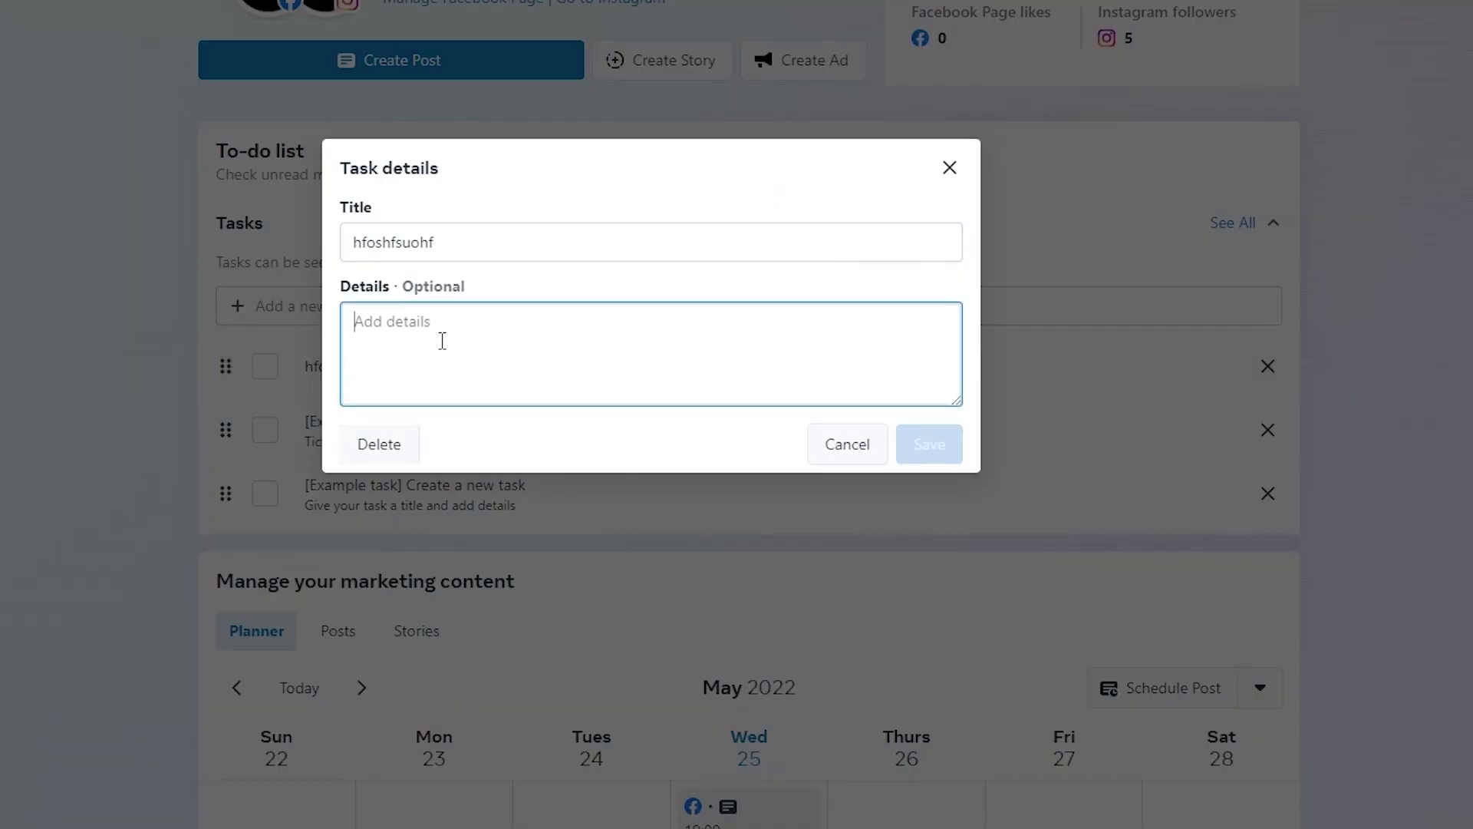
left_click(934, 163)
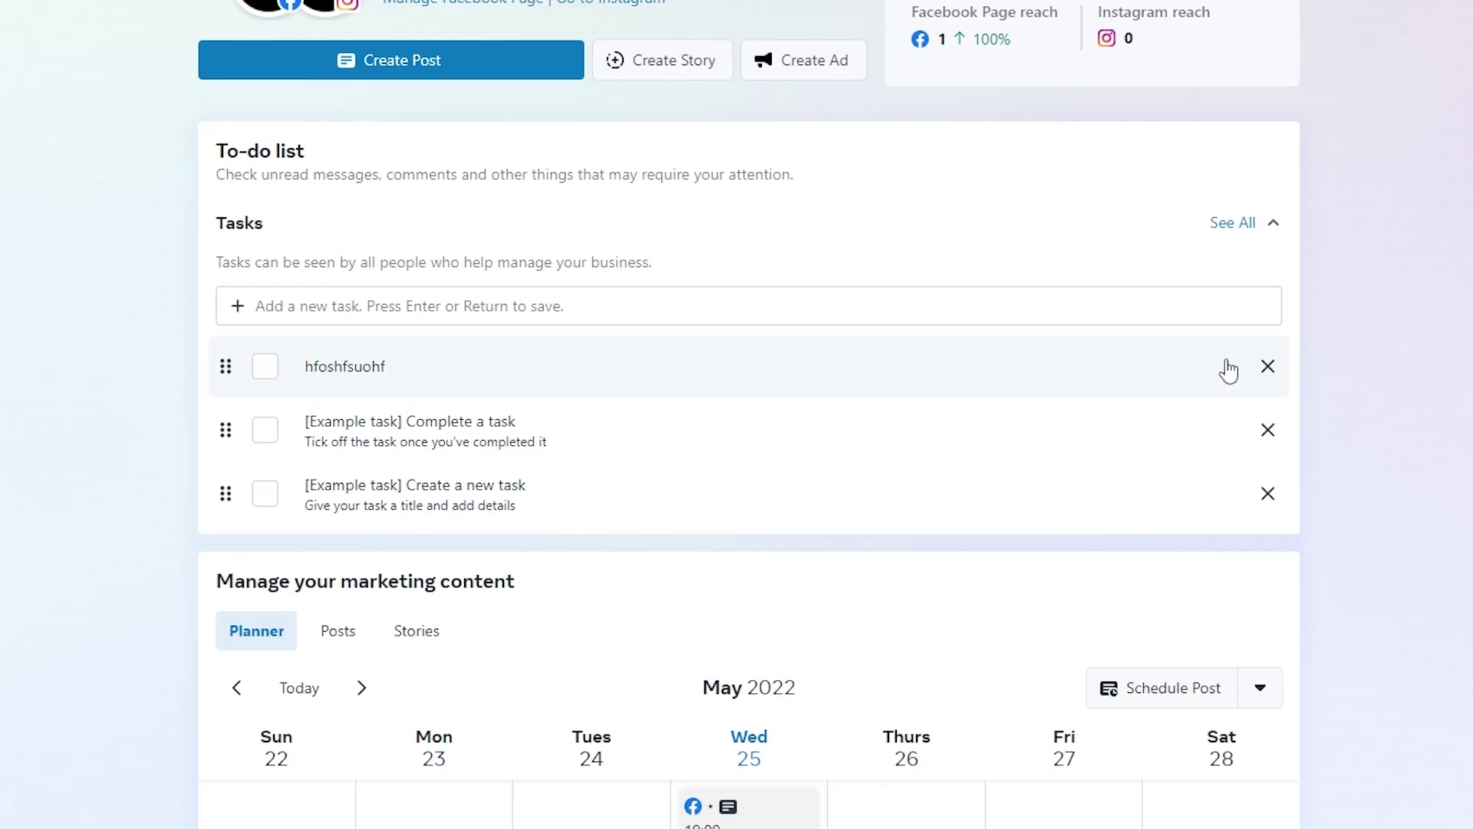
left_click(1272, 369)
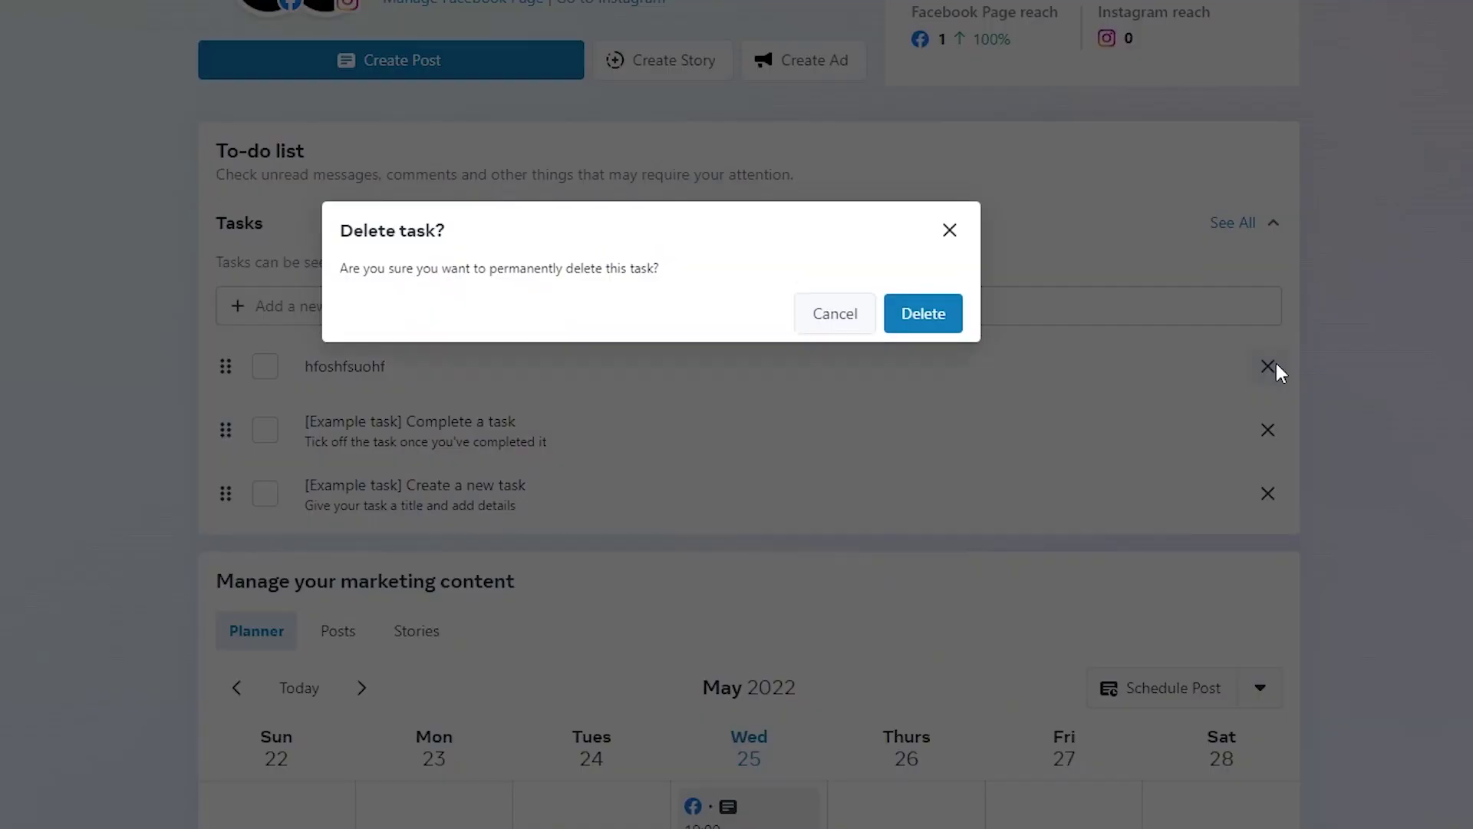
left_click(950, 313)
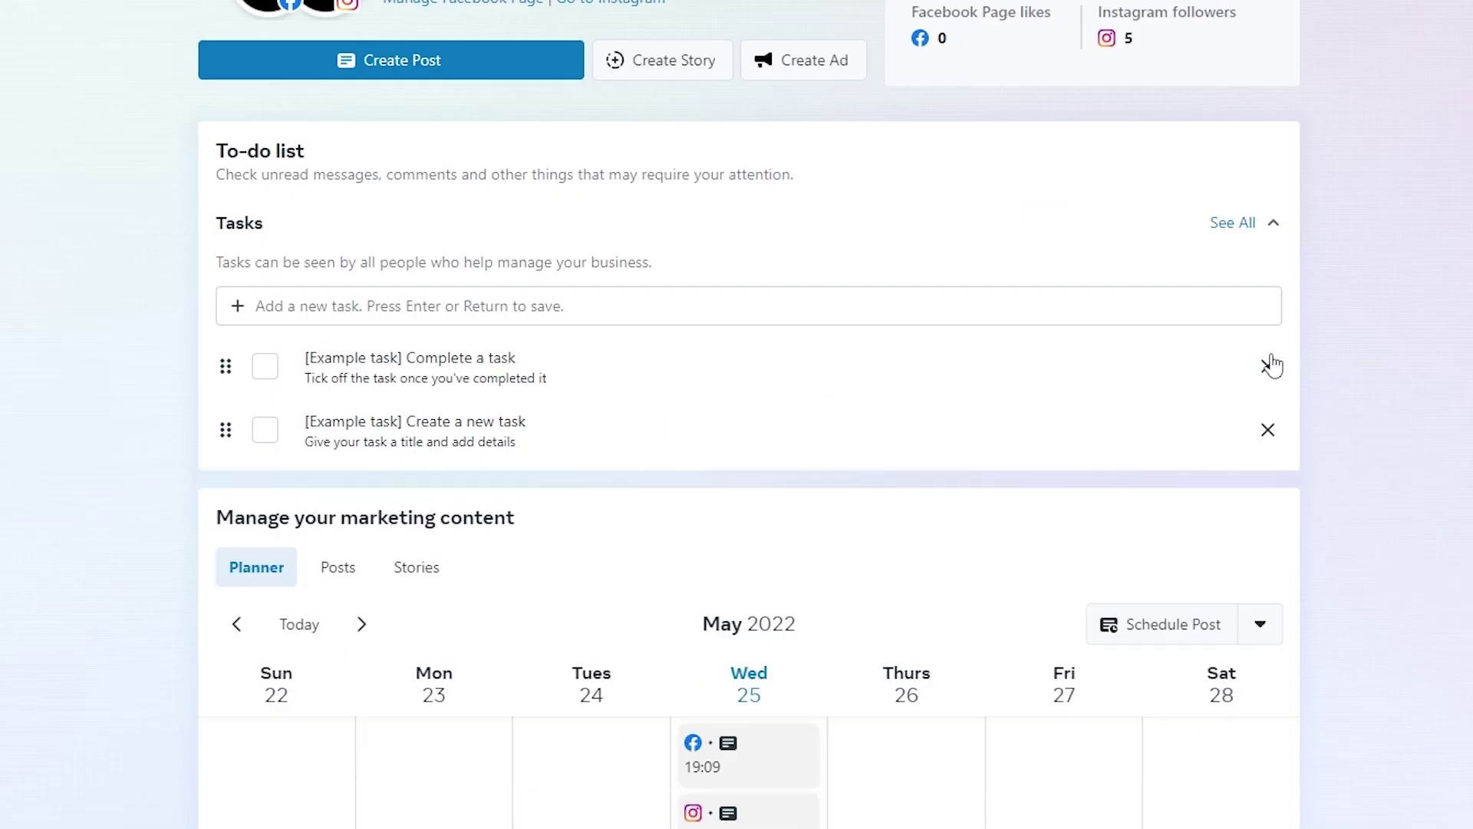
scroll(1212, 334, "up", 5)
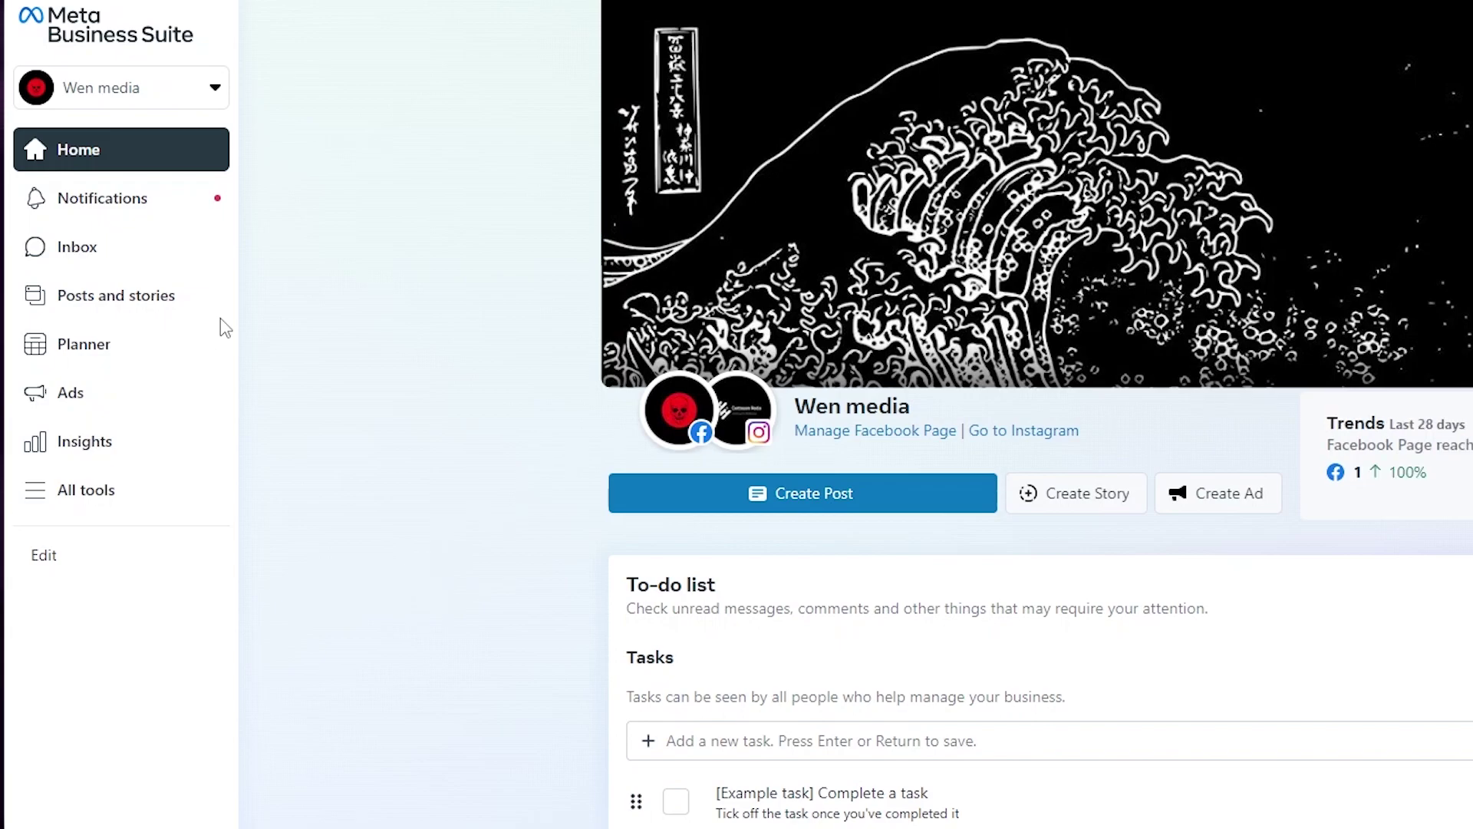
Show All tools, grouped under Engage audience, Advertise, Manage and reporting.
left_click(80, 489)
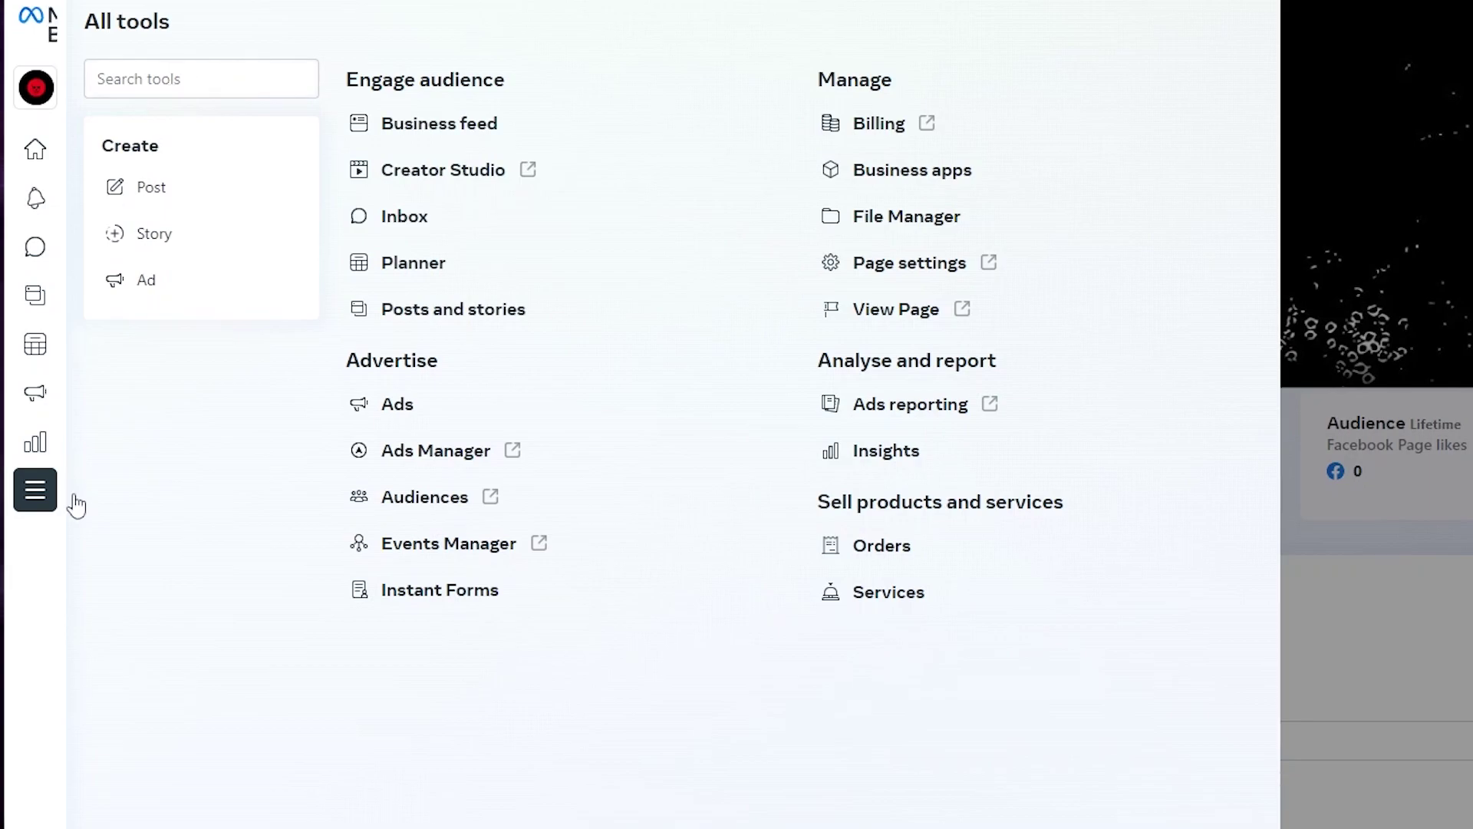
Open Settings on People, showing the single Business admin.
mouse_move(84, 541)
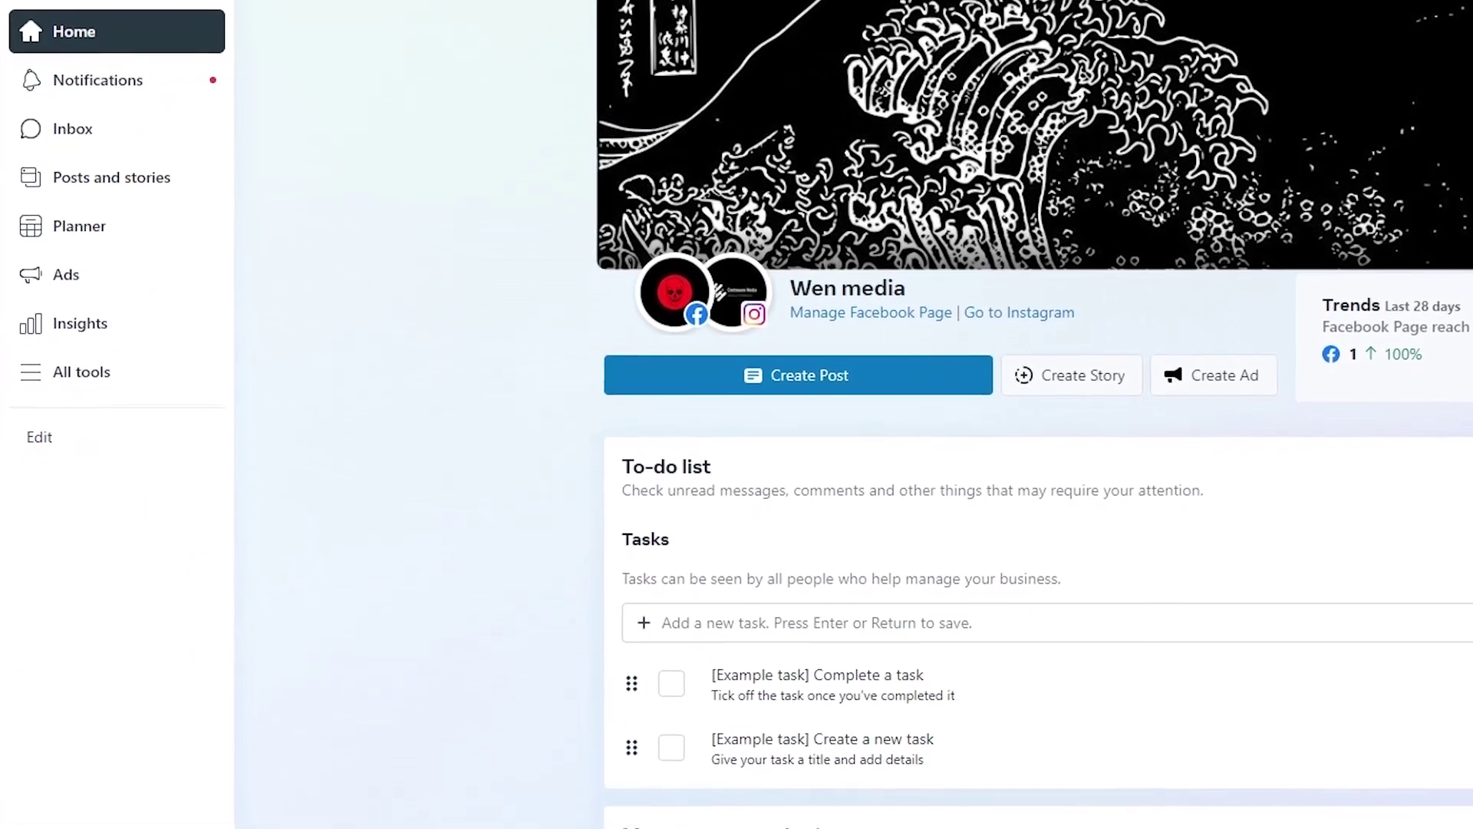
left_click(92, 782)
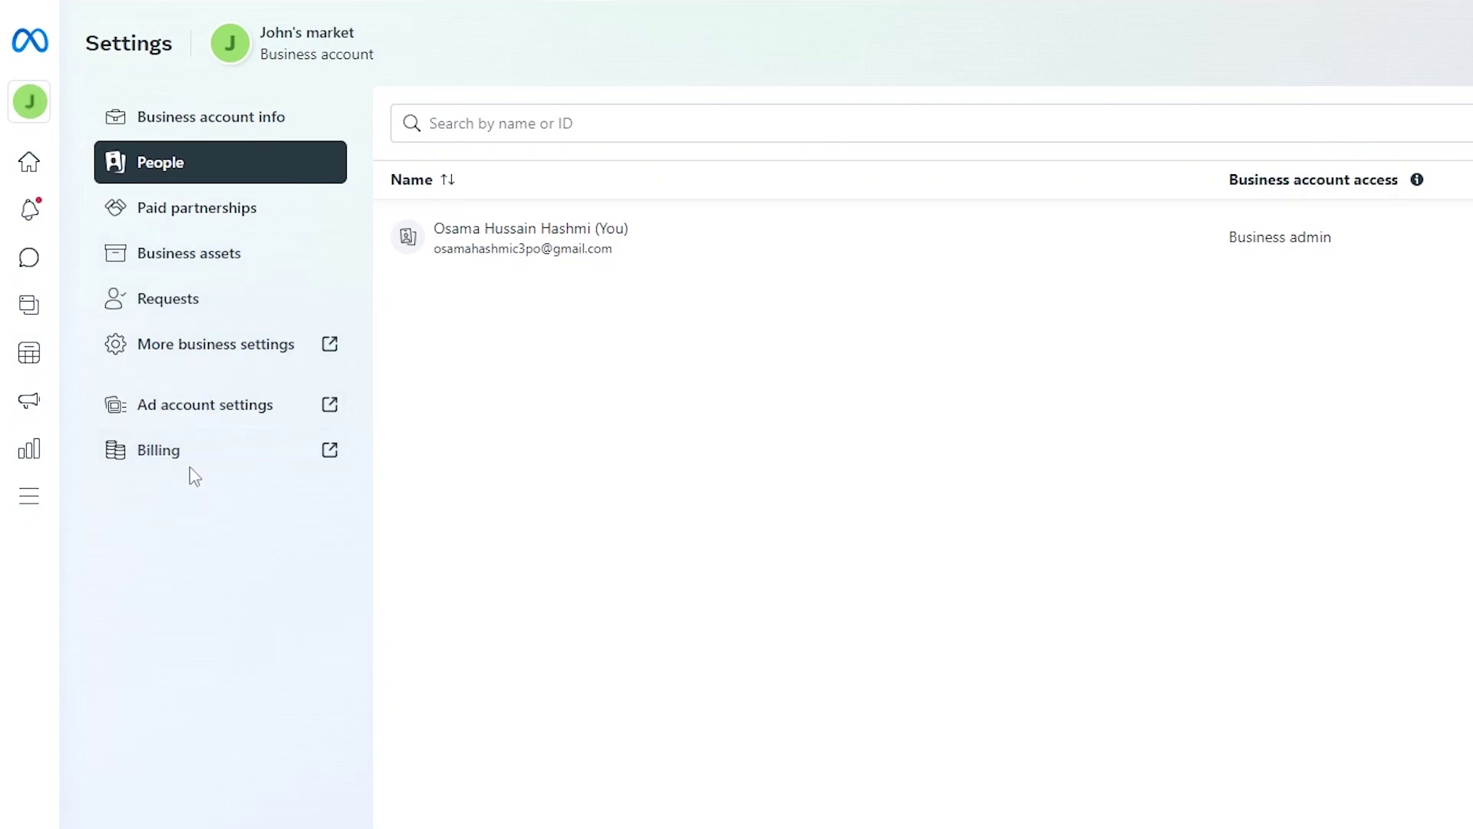
Check the business account list, keep John's market selected, and show All tools.
mouse_move(66, 315)
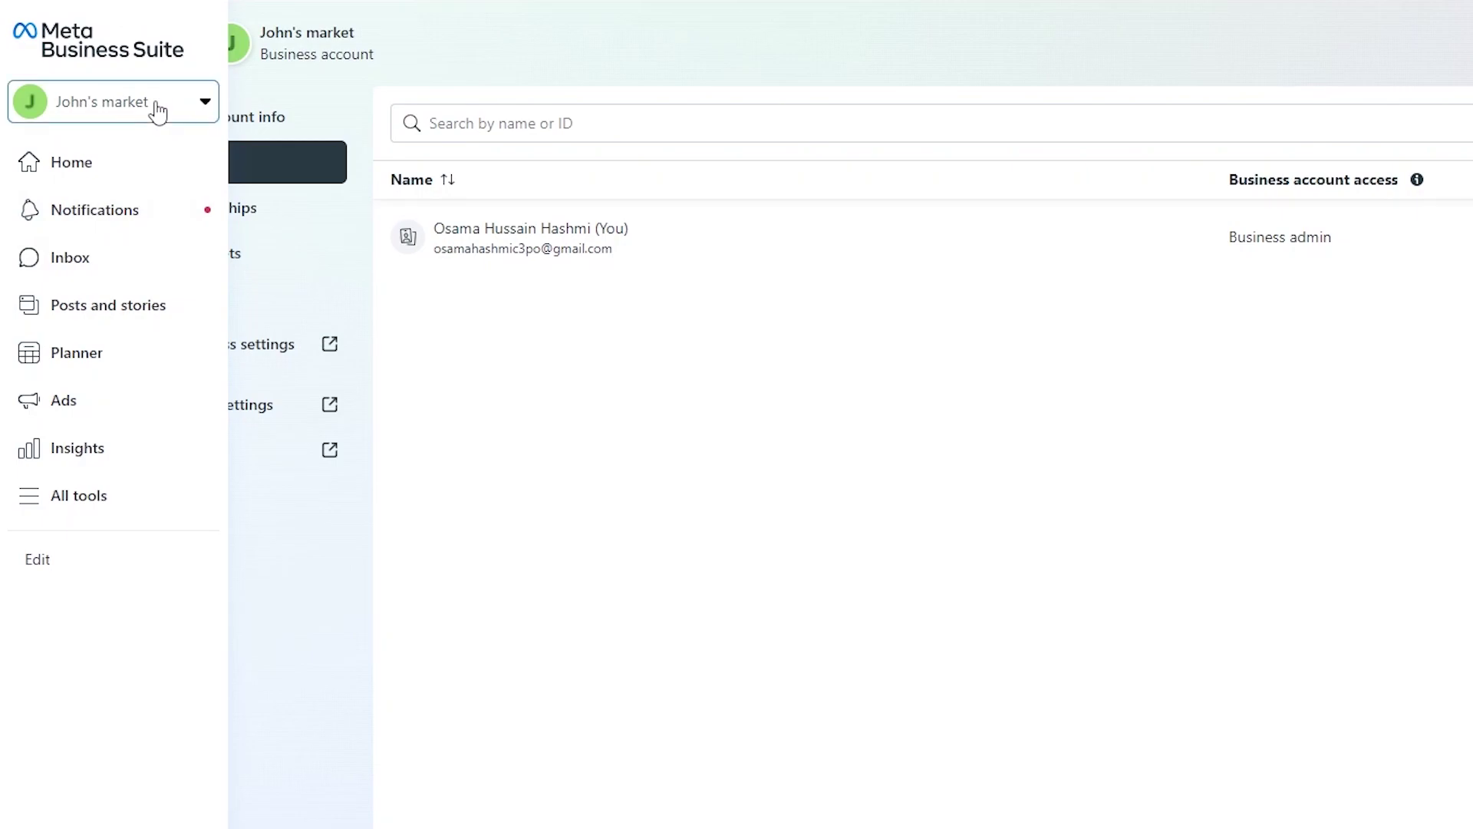
left_click(206, 108)
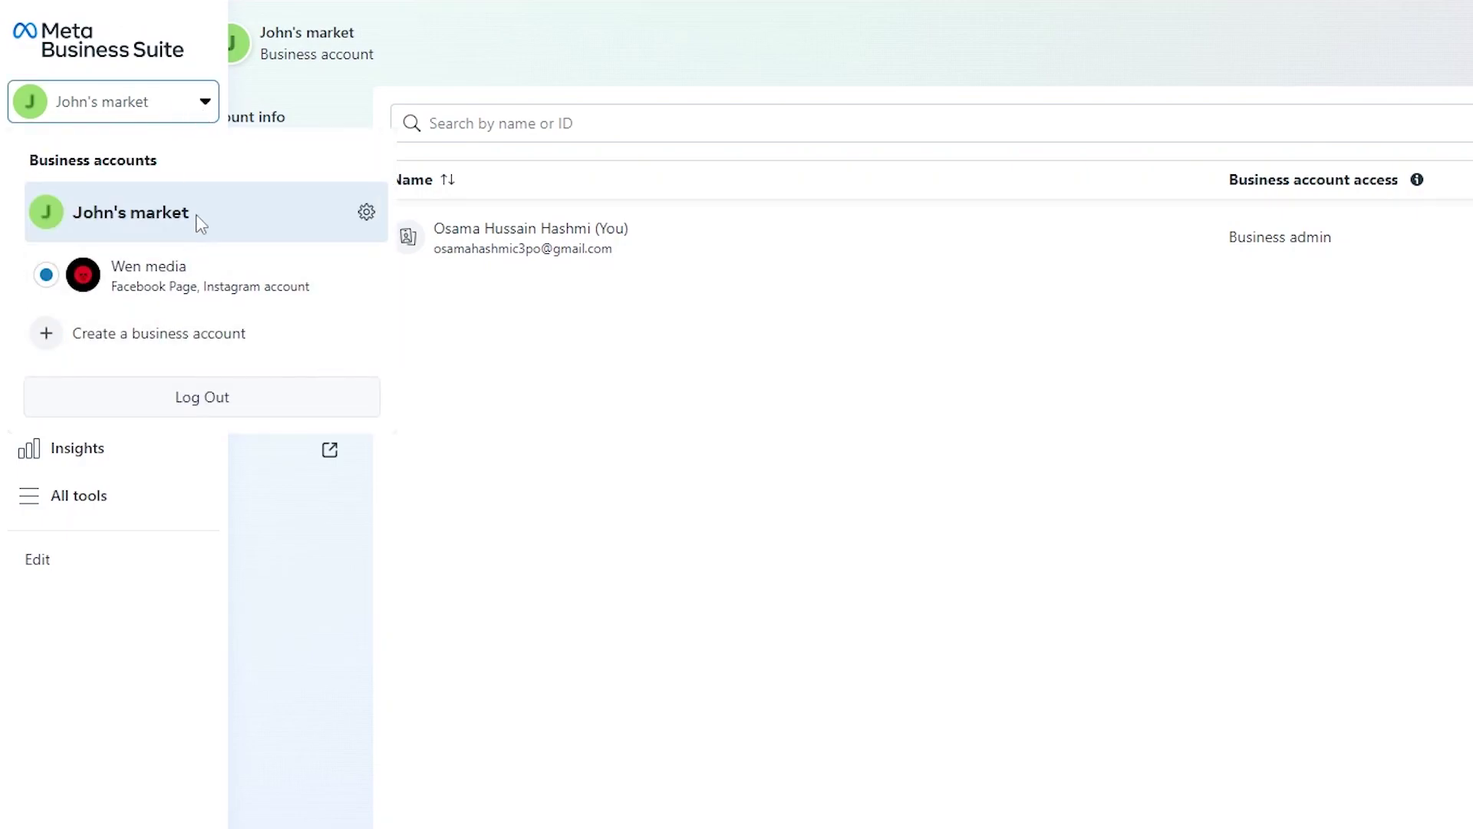
left_click(416, 328)
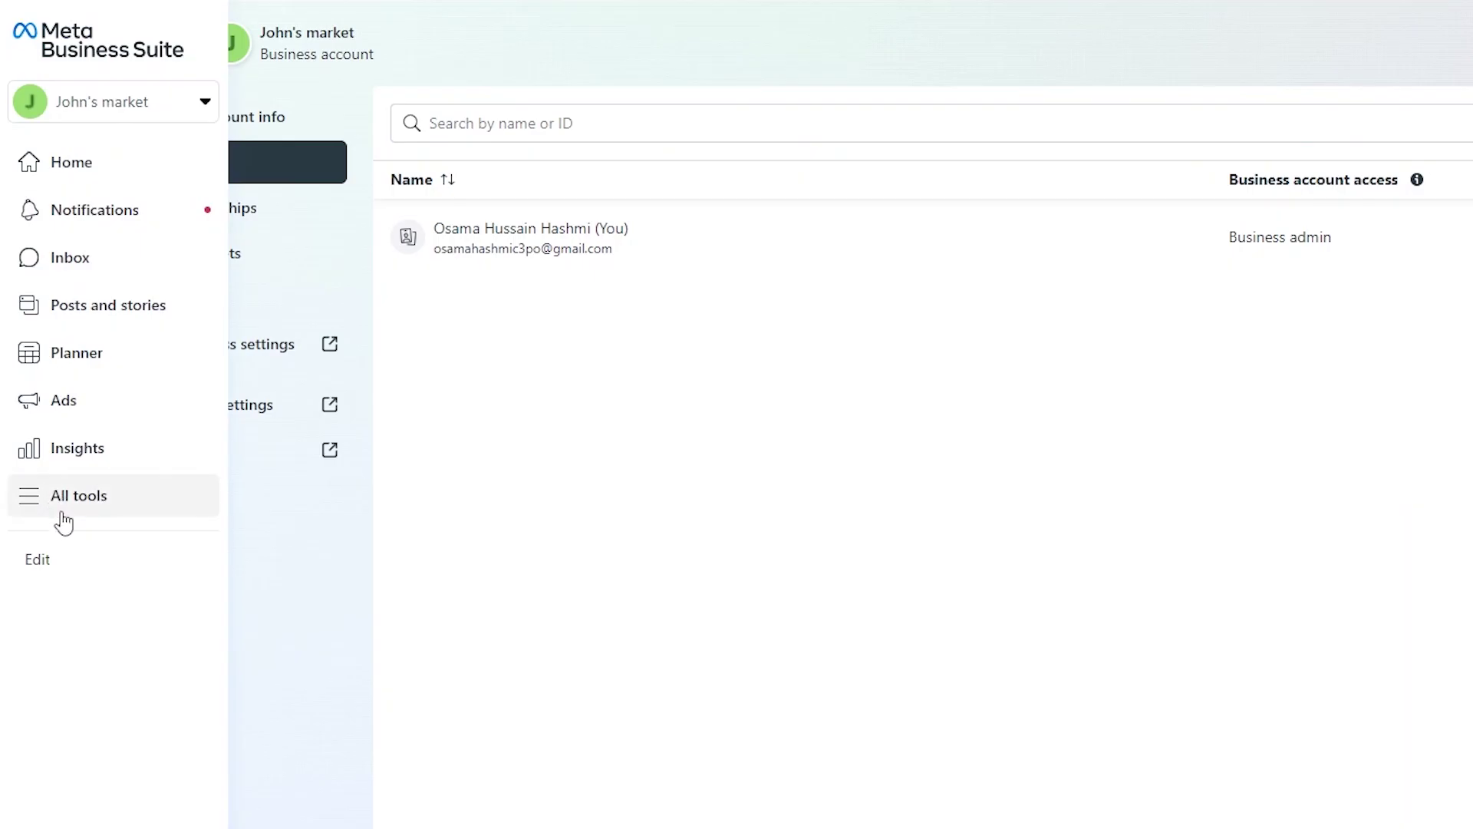
left_click(76, 517)
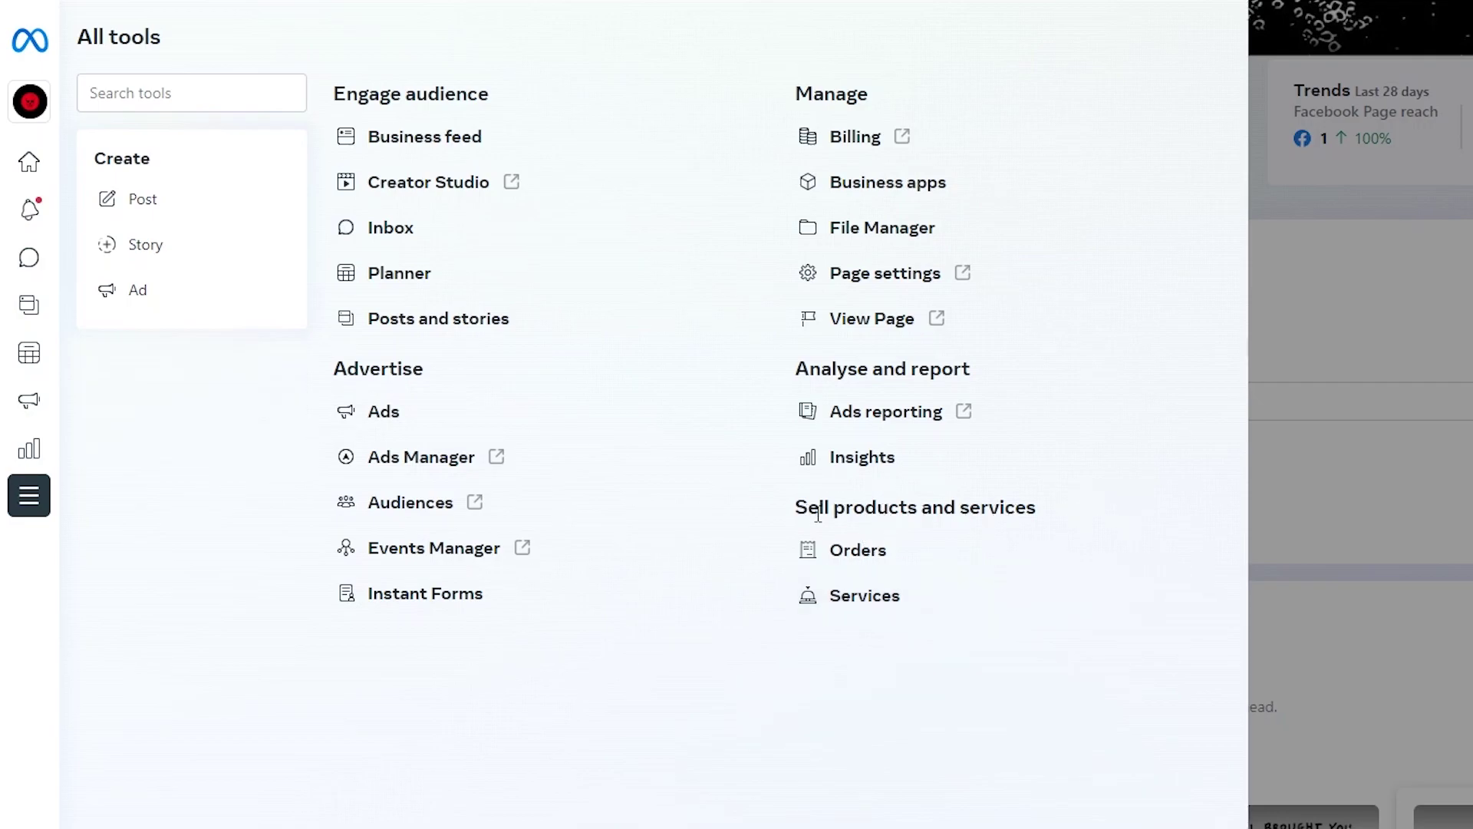
View the empty Services page, then return to John's market People settings.
left_click(842, 598)
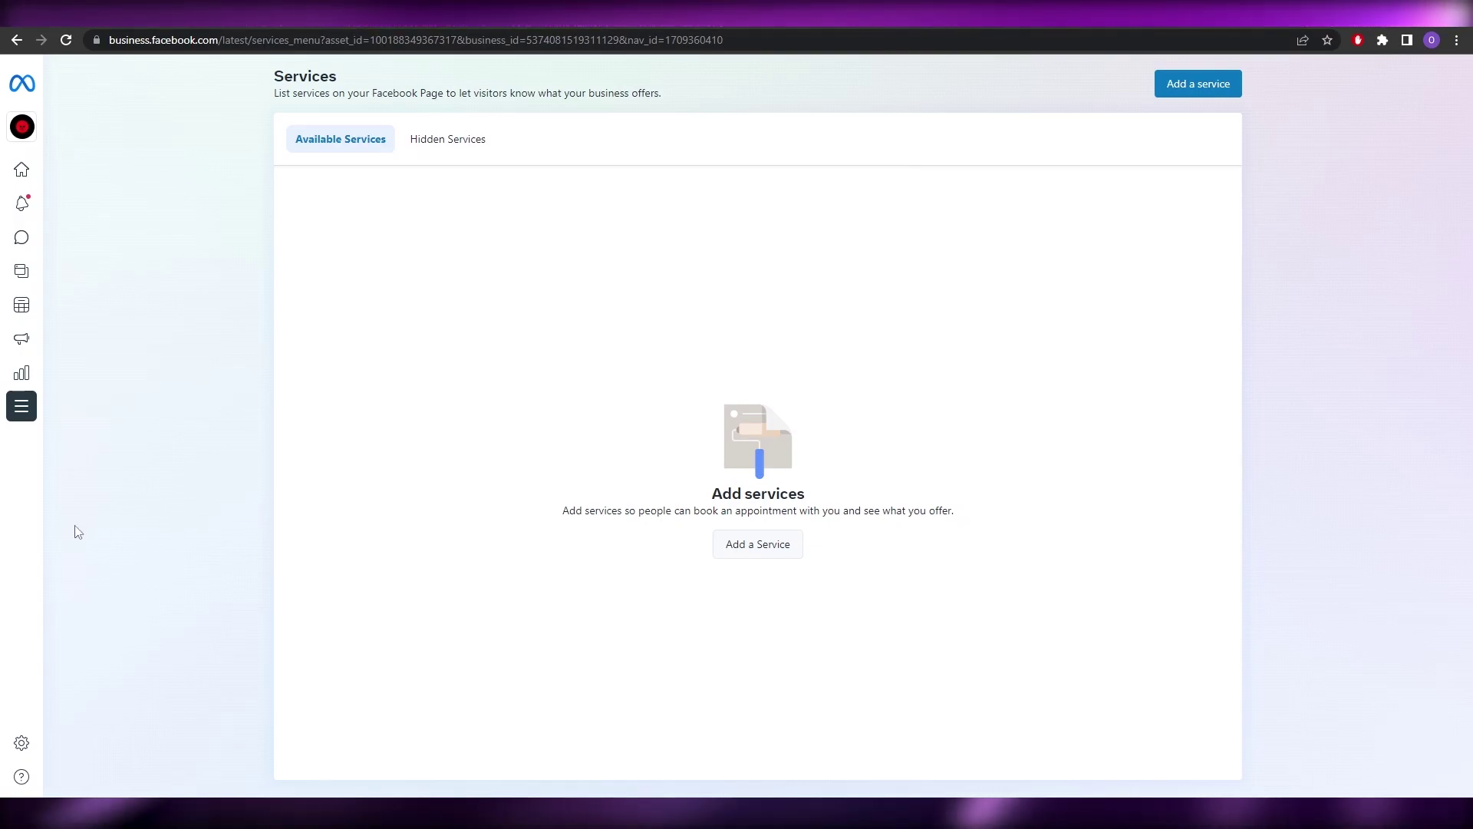
mouse_move(7, 648)
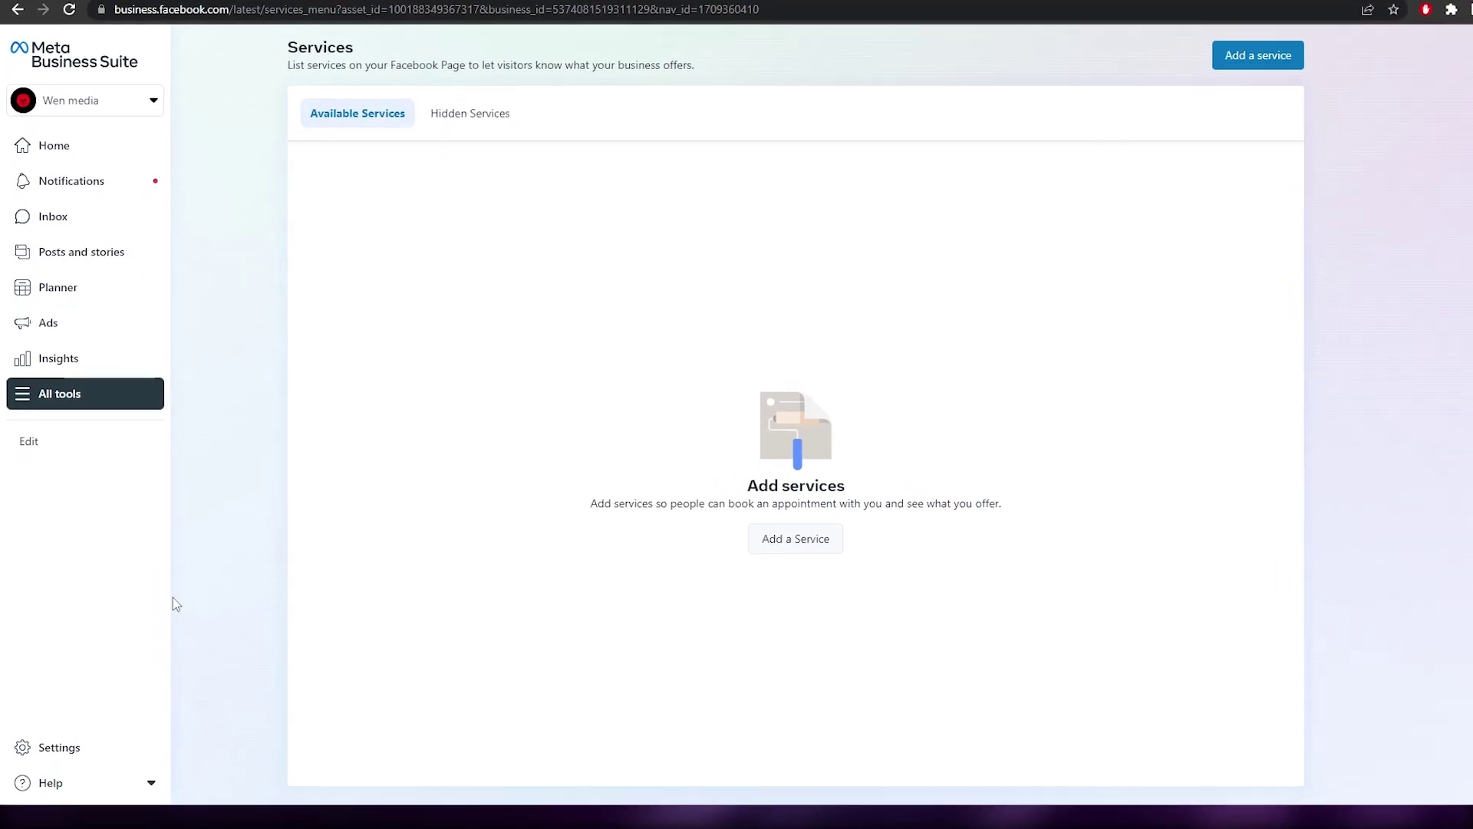
left_click(19, 749)
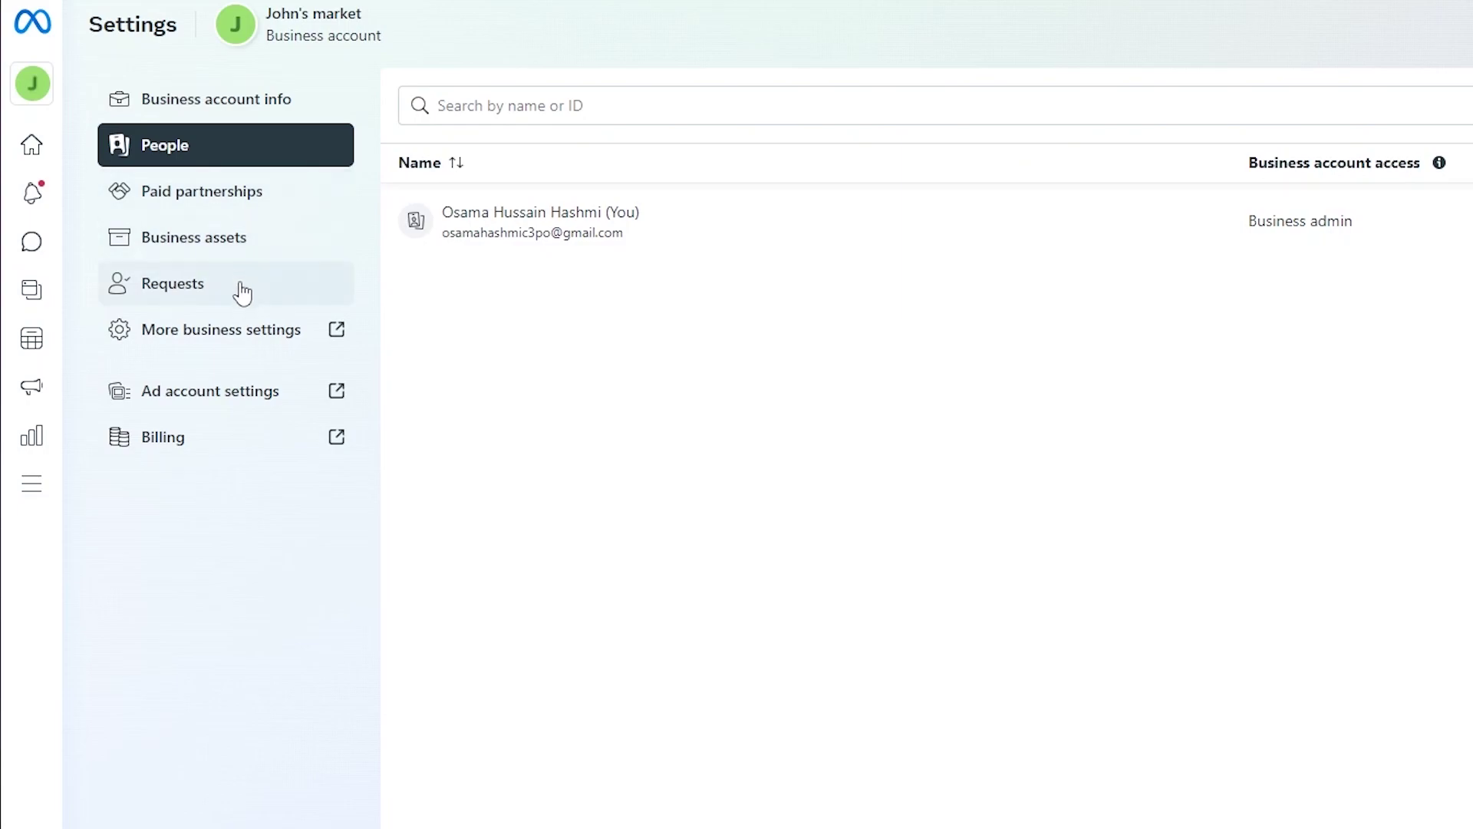
Filter Business assets to Catalogues, try Add catalogues, then open More business settings.
left_click(278, 246)
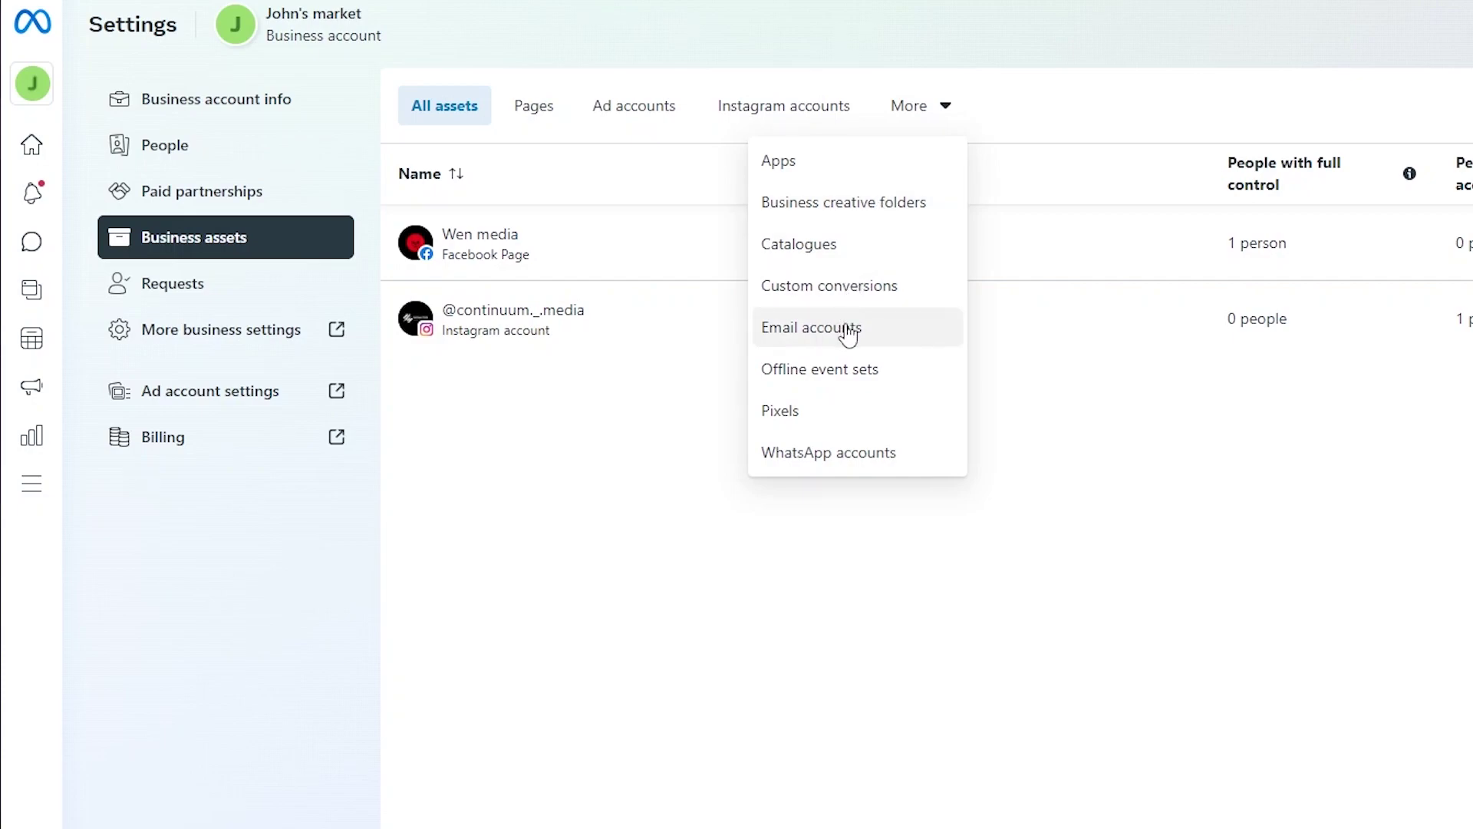
left_click(828, 253)
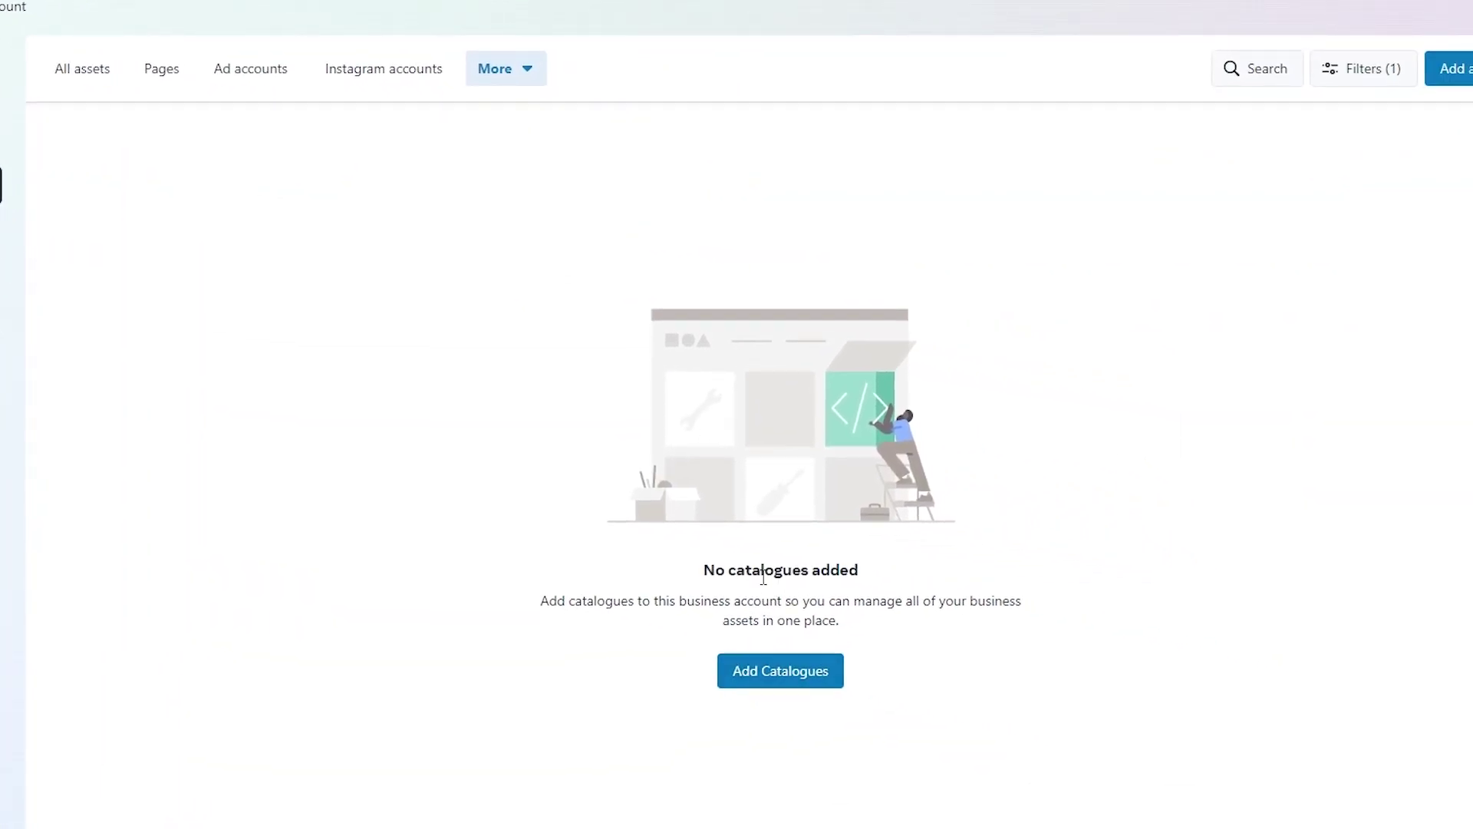
left_click(768, 671)
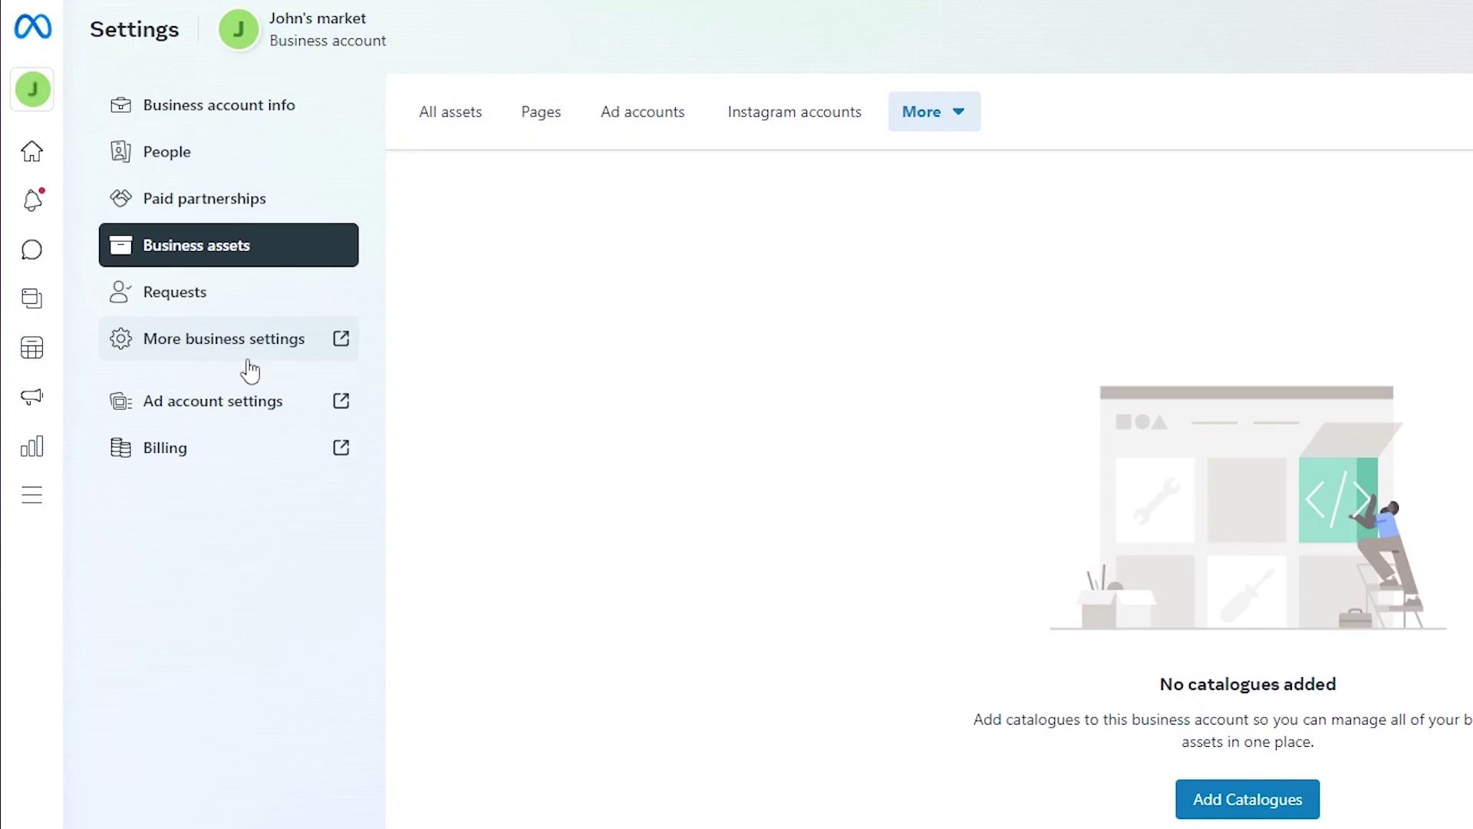
left_click(283, 347)
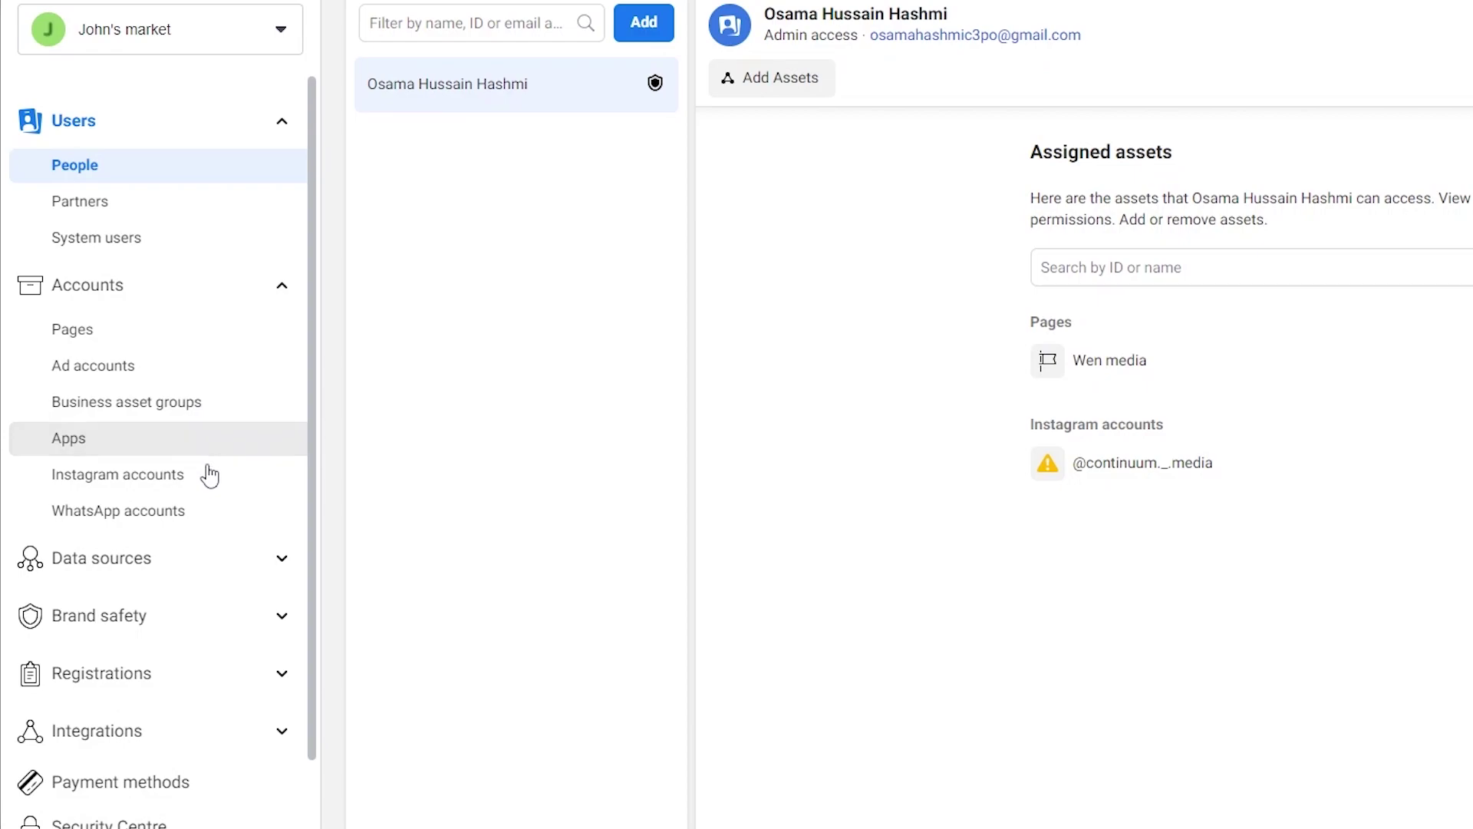
Open the Business settings Setup Guide listing key tasks for ad accounts and Pages.
scroll(186, 537, "down", 2)
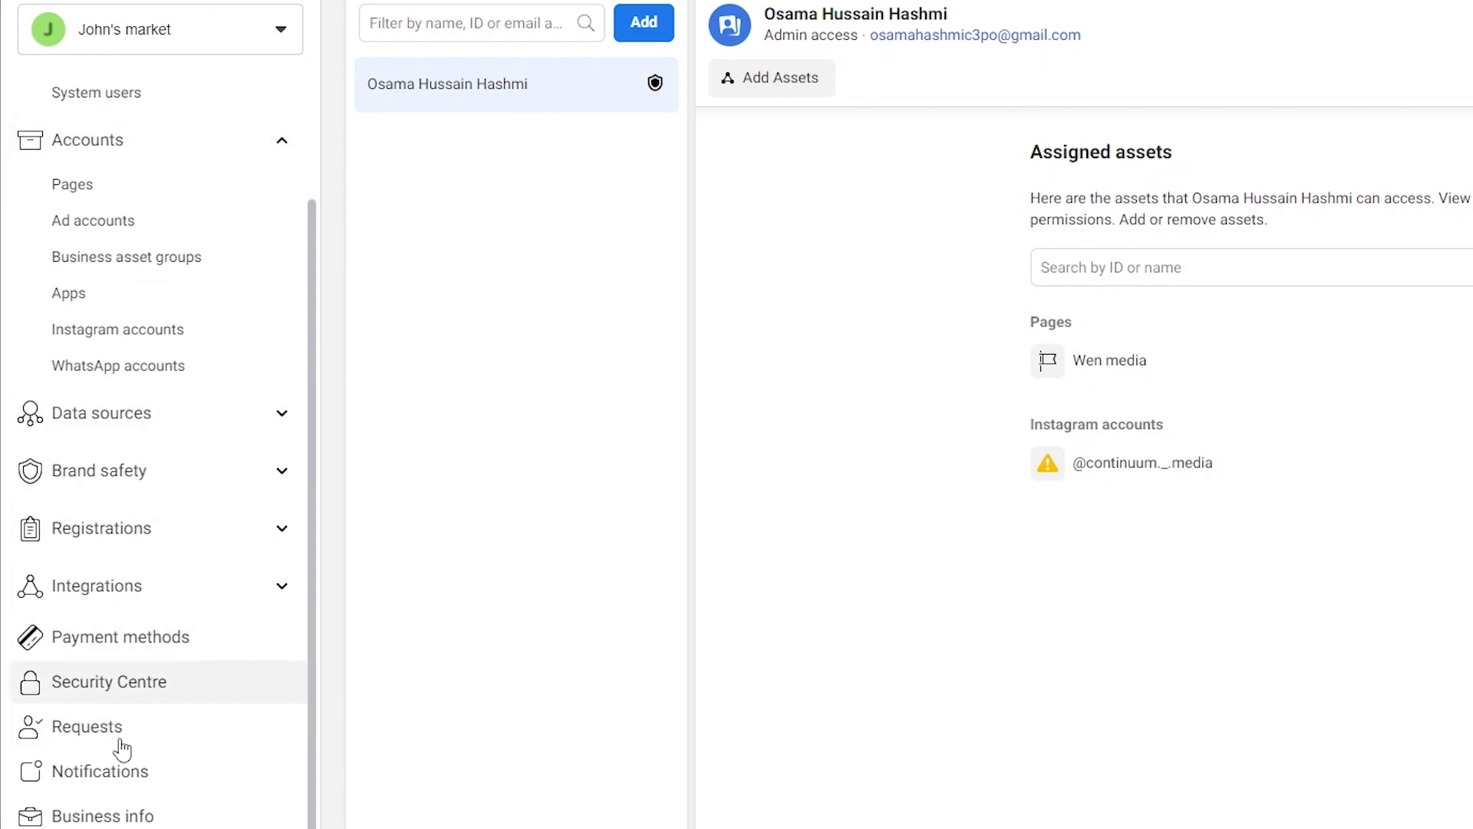
scroll(125, 707, "down", 2)
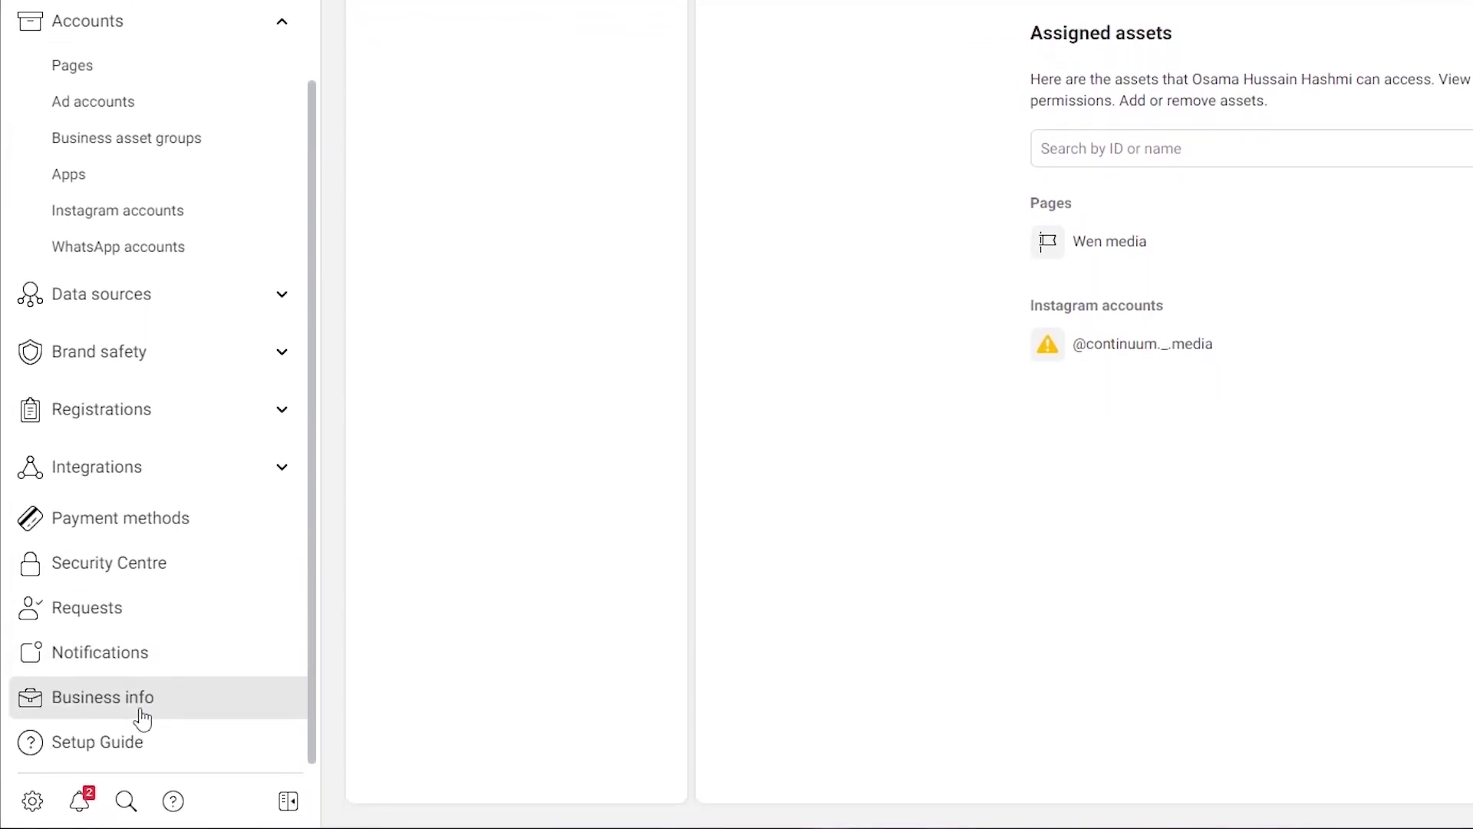
left_click(119, 757)
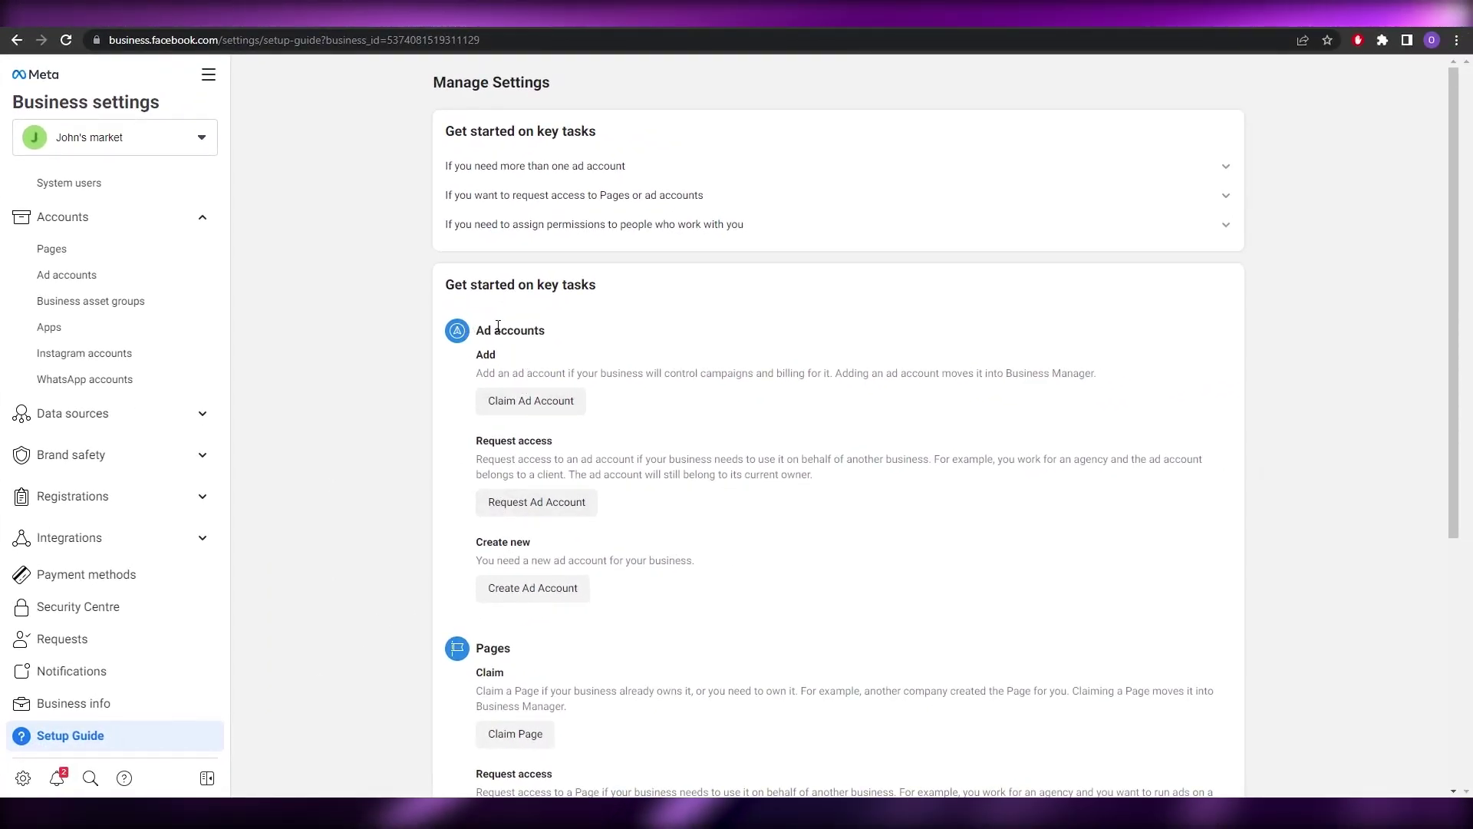
Scan the Setup Guide's key tasks, then go back to the People page of Business settings.
scroll(519, 595, "down", 5)
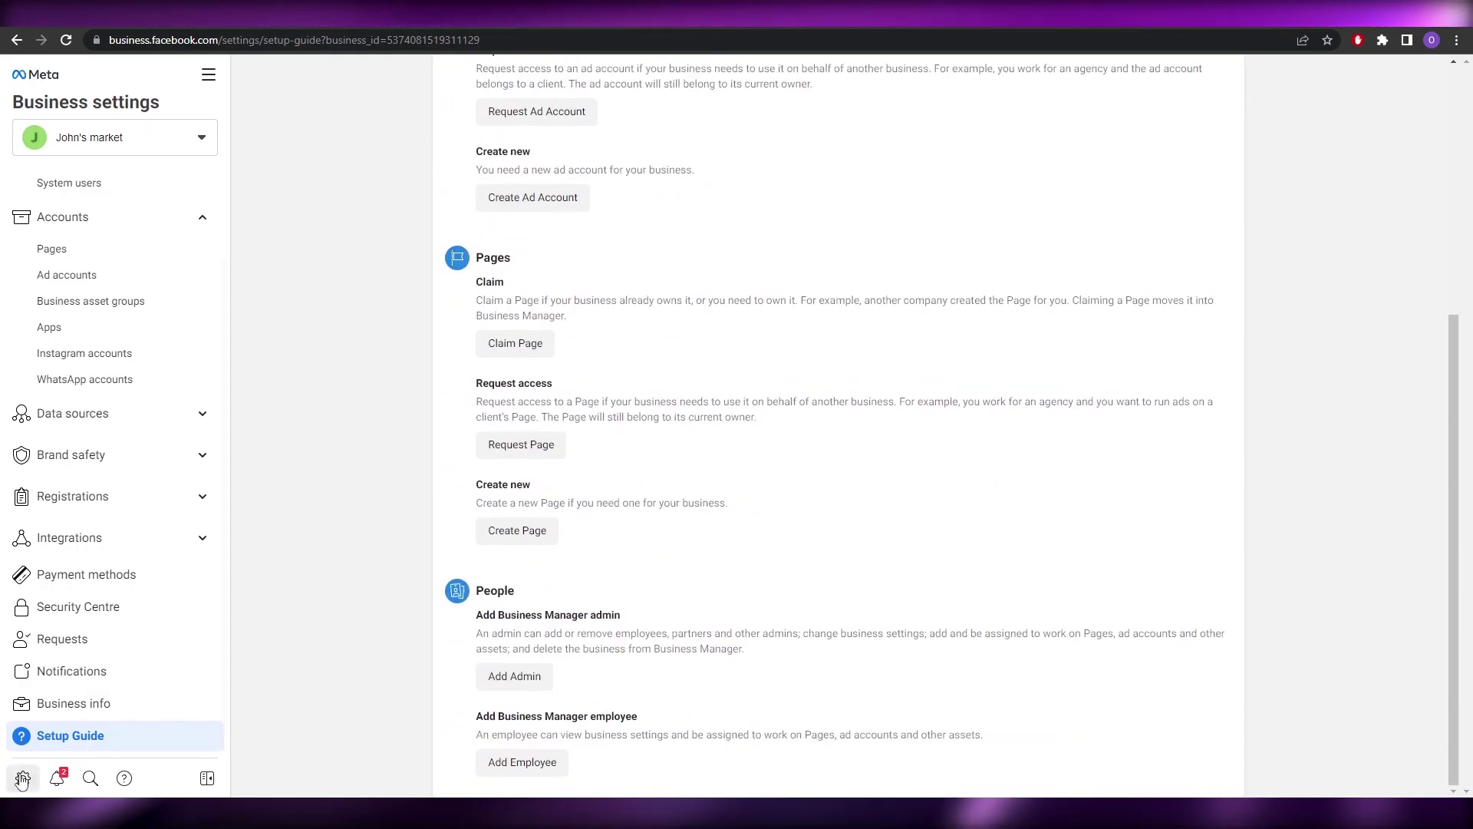
left_click(23, 780)
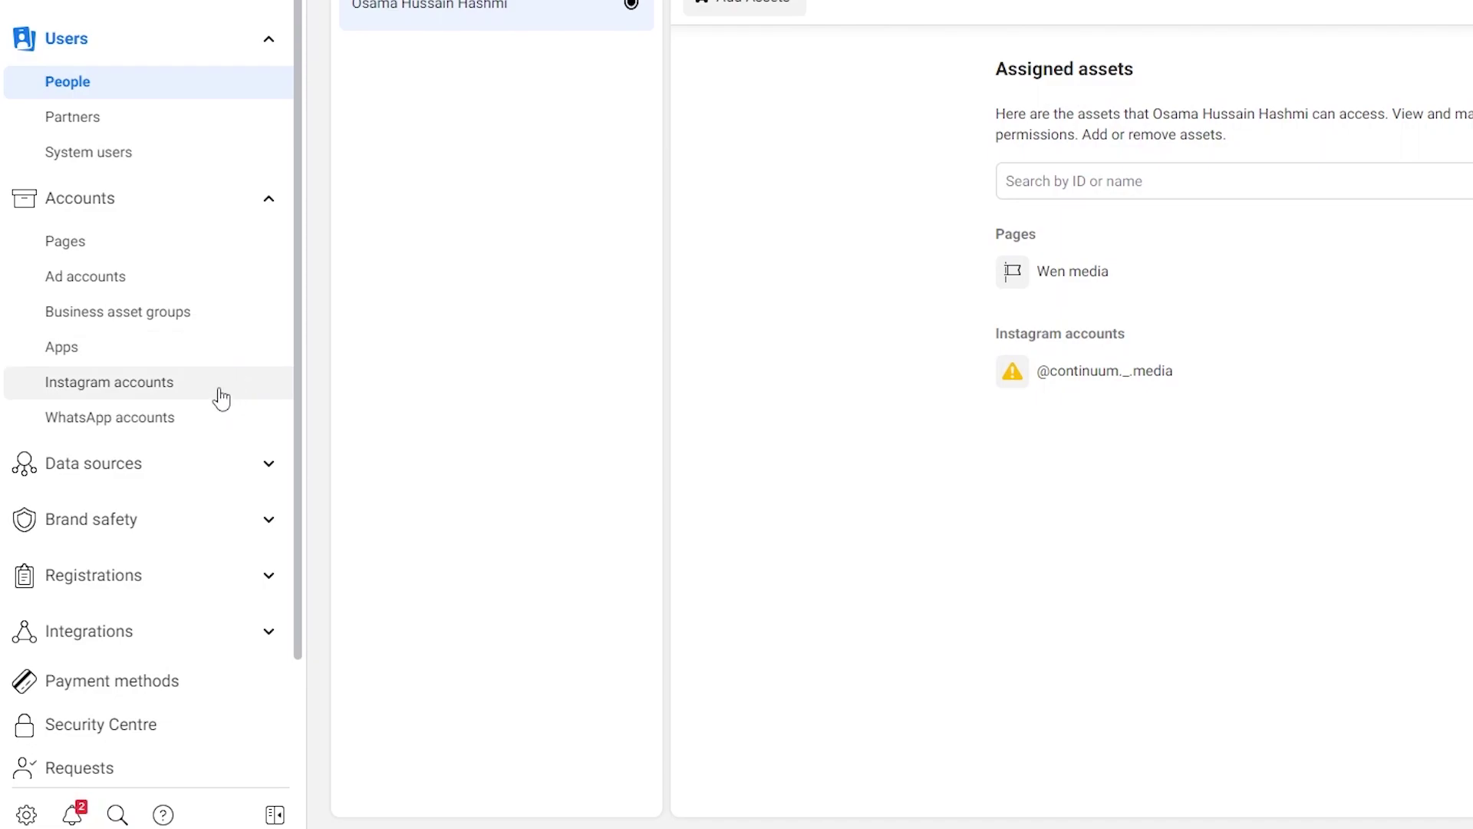
Expand Integrations, Registrations, Brand safety and Data sources, then show the empty Catalogues page.
left_click(268, 632)
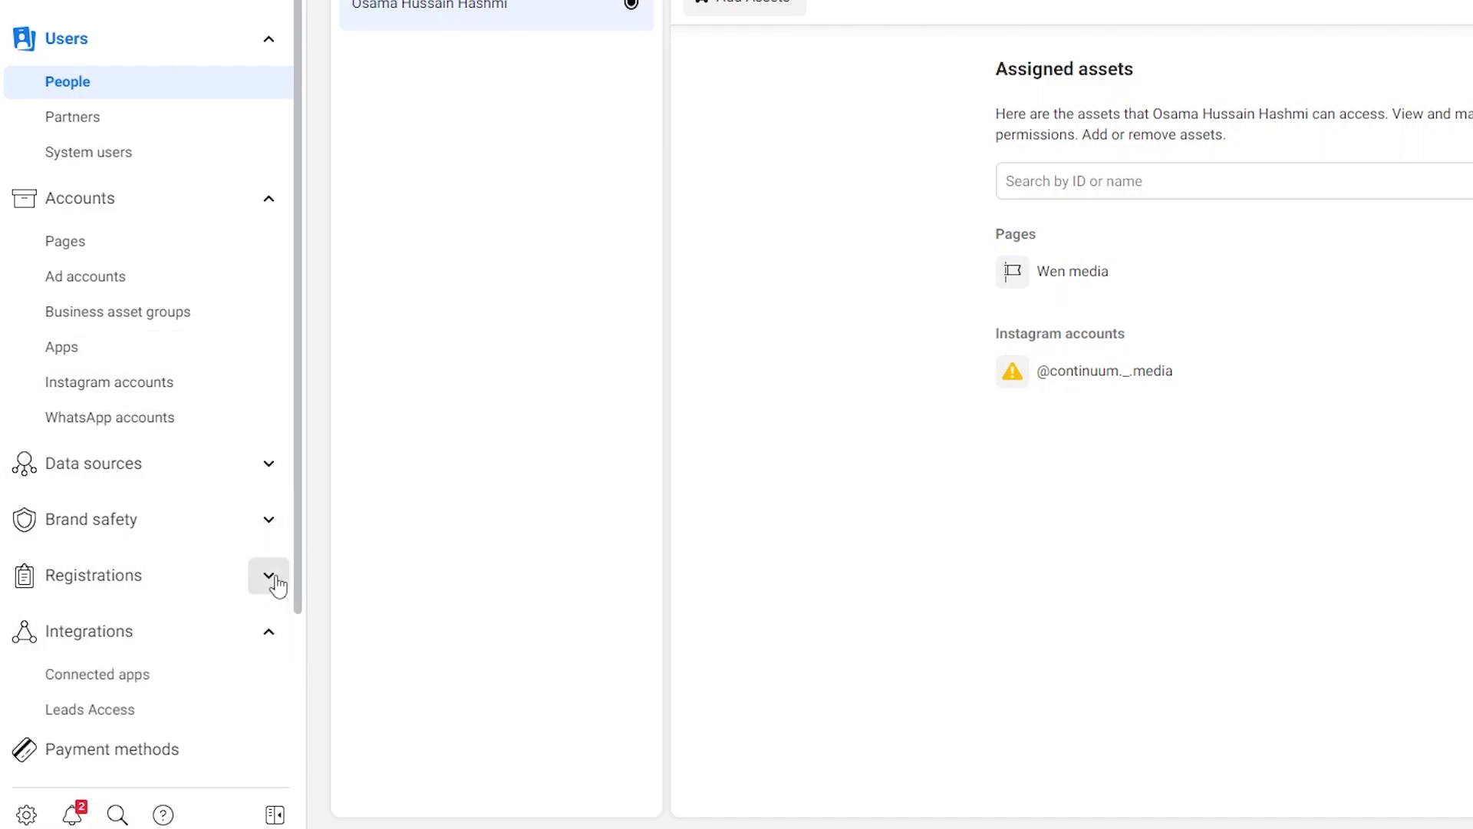
left_click(278, 586)
left_click(277, 526)
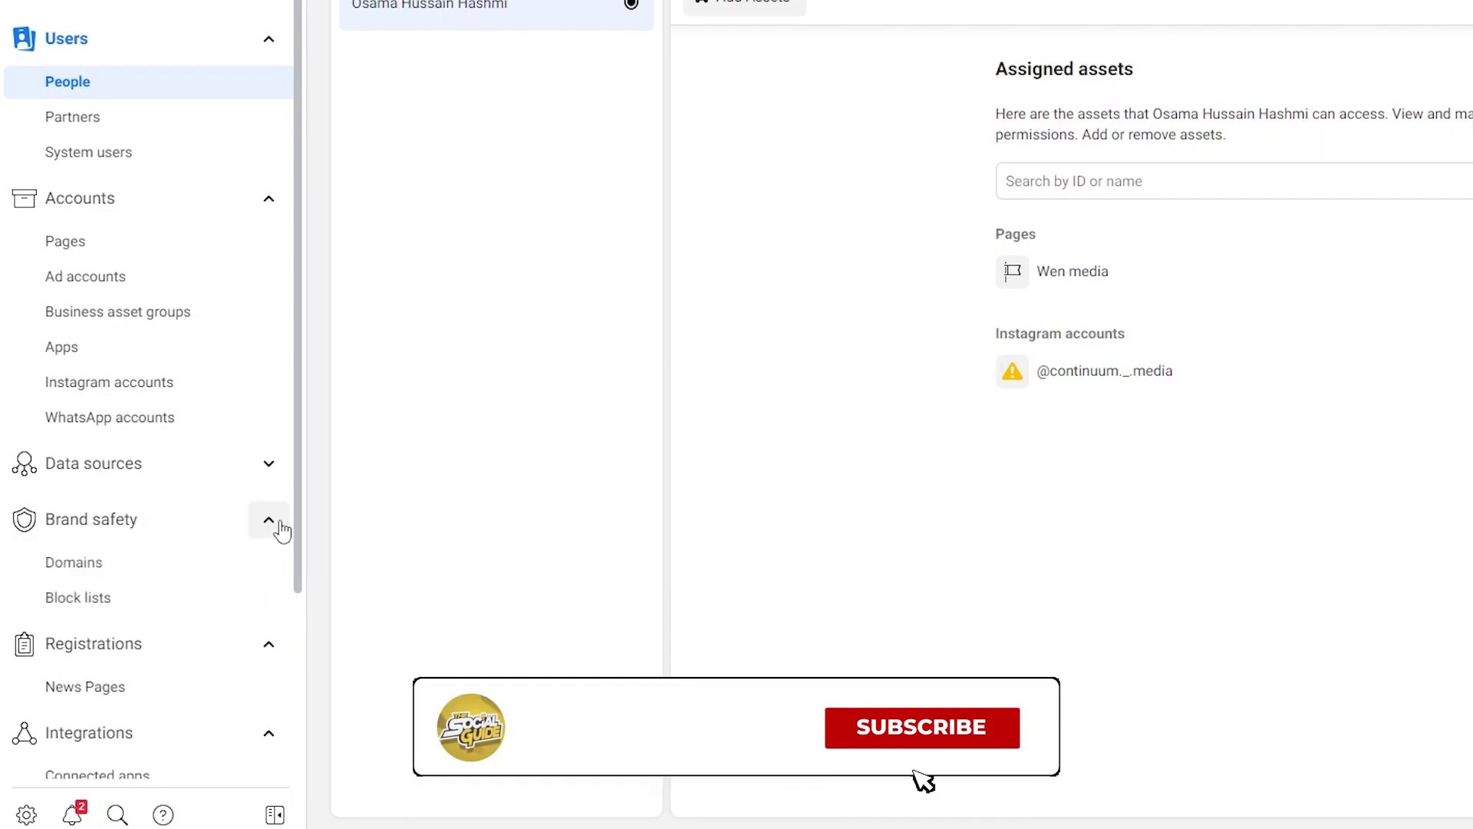
left_click(277, 480)
left_click(32, 483)
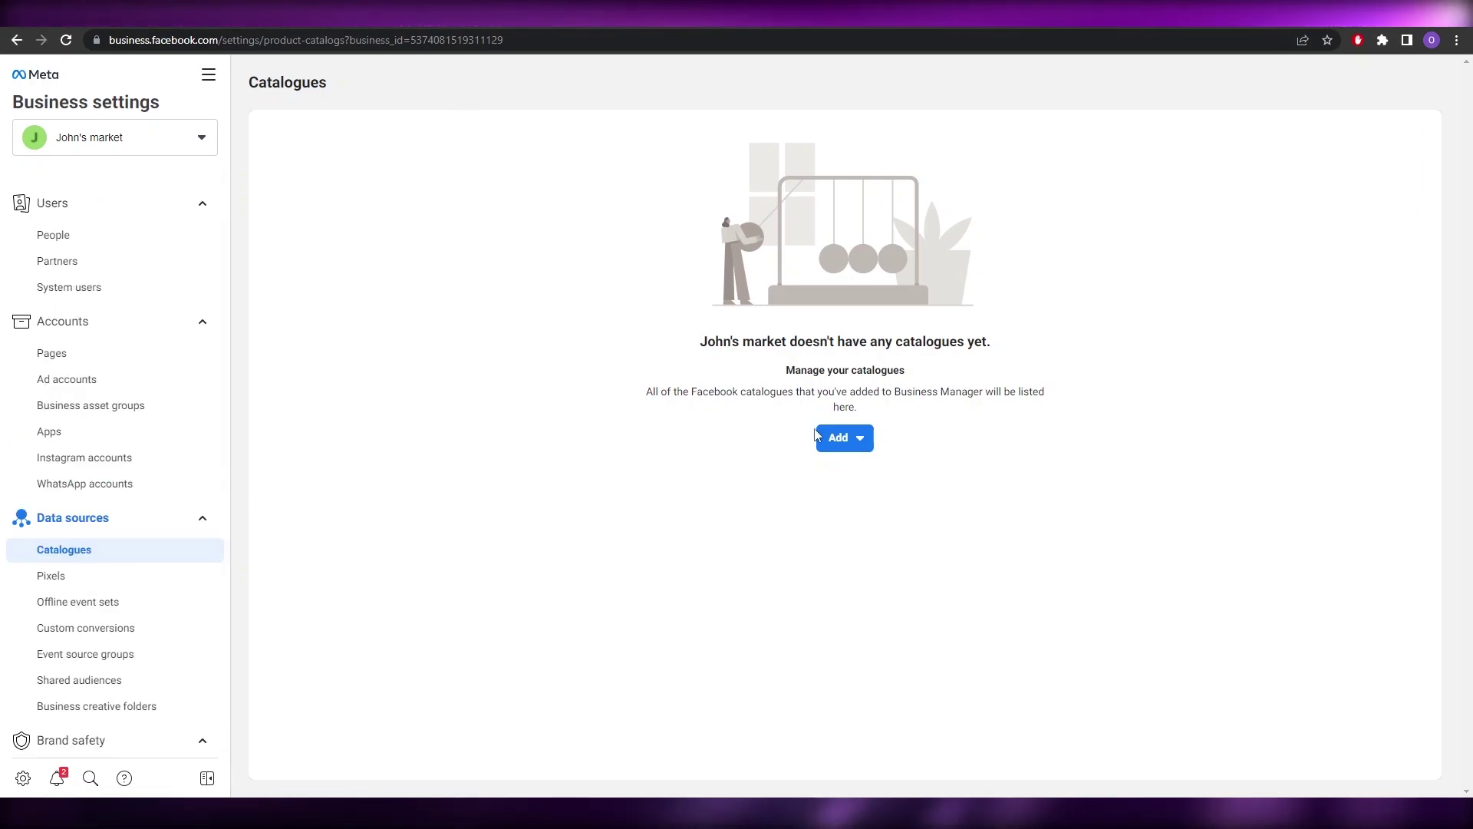
Create a new catalogue named 'summer collection 2022', keeping its type as Products.
left_click(834, 443)
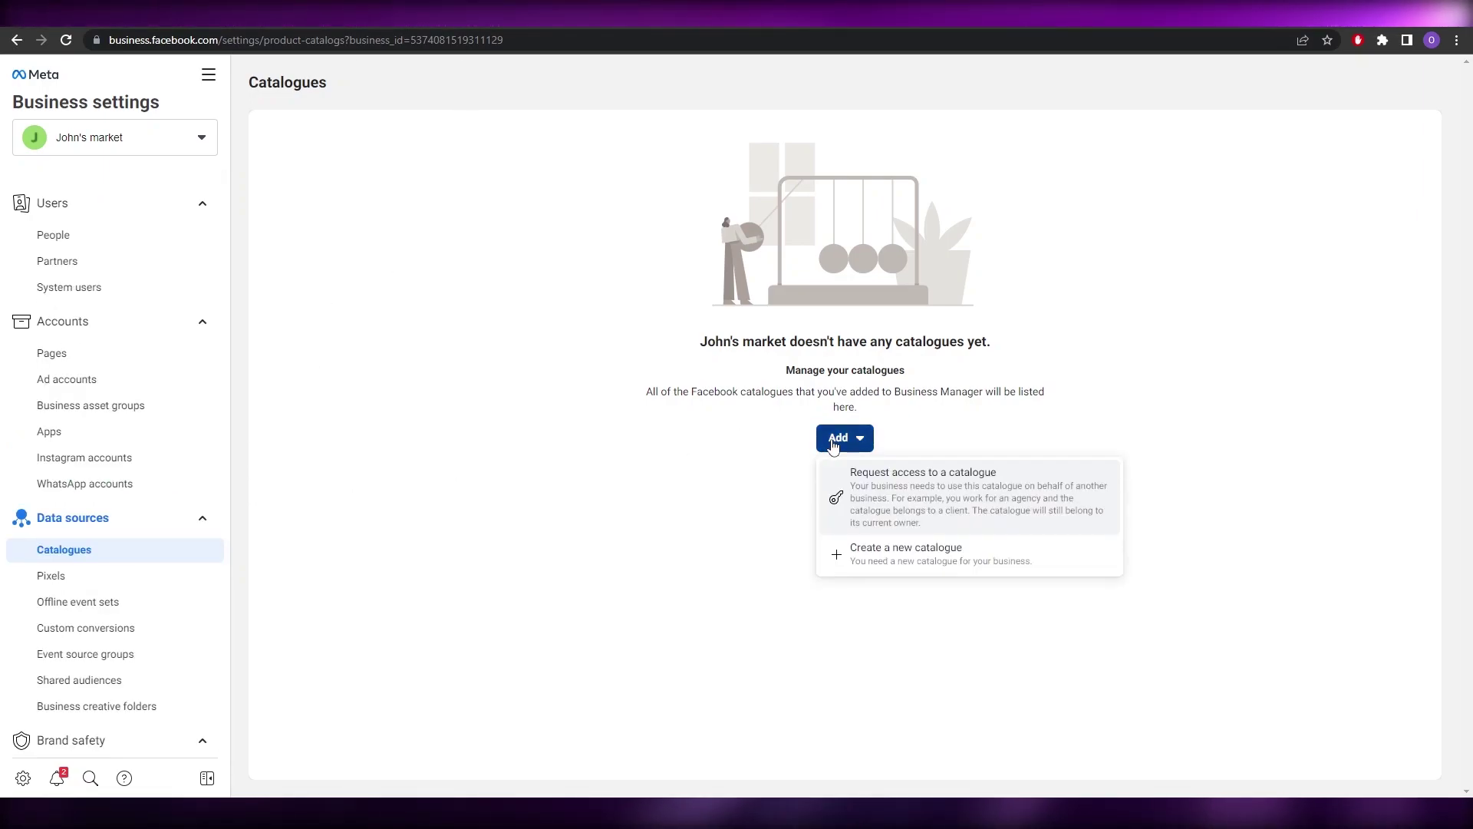
left_click(941, 561)
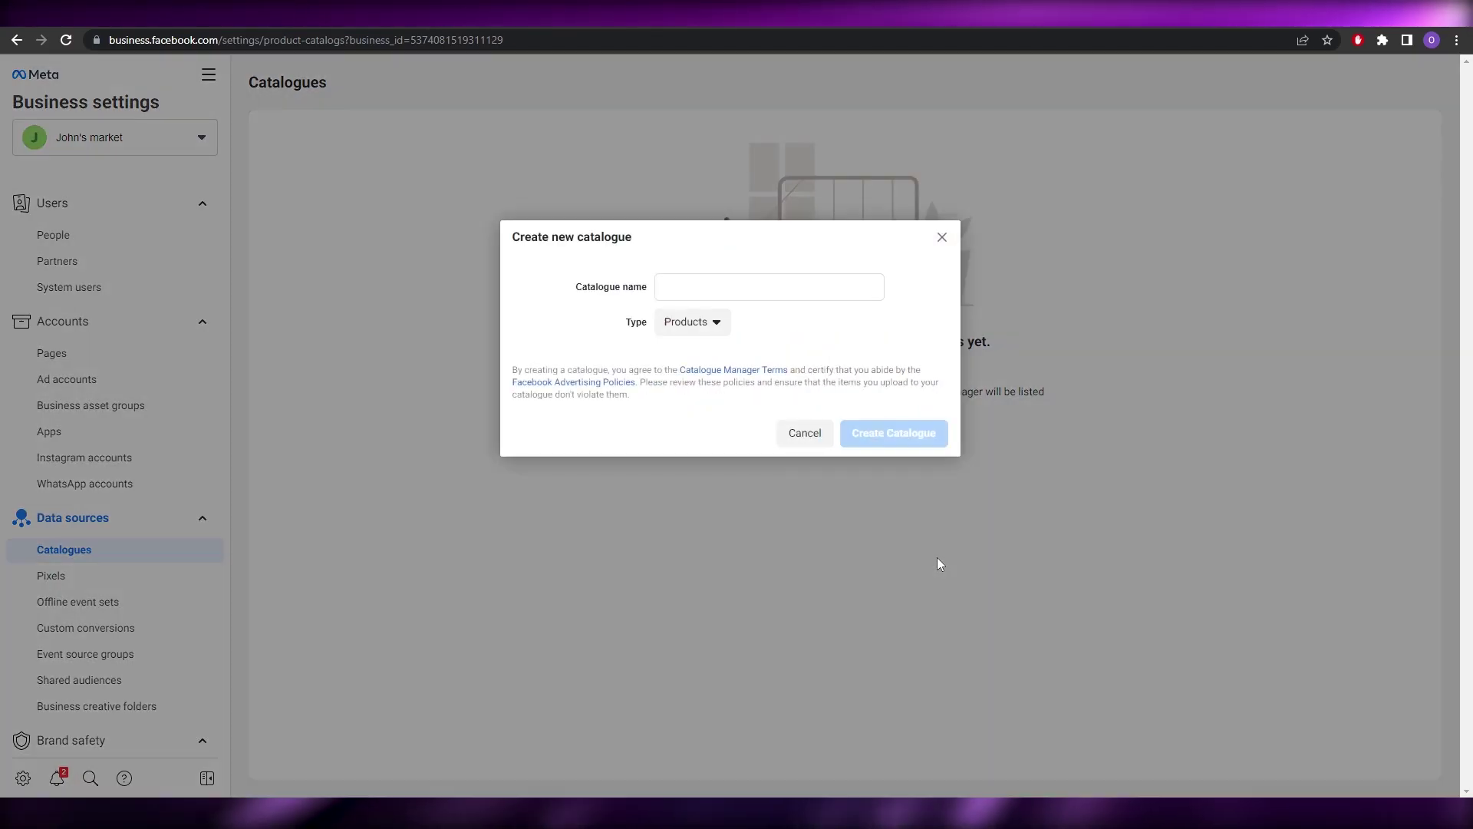
left_click(734, 290)
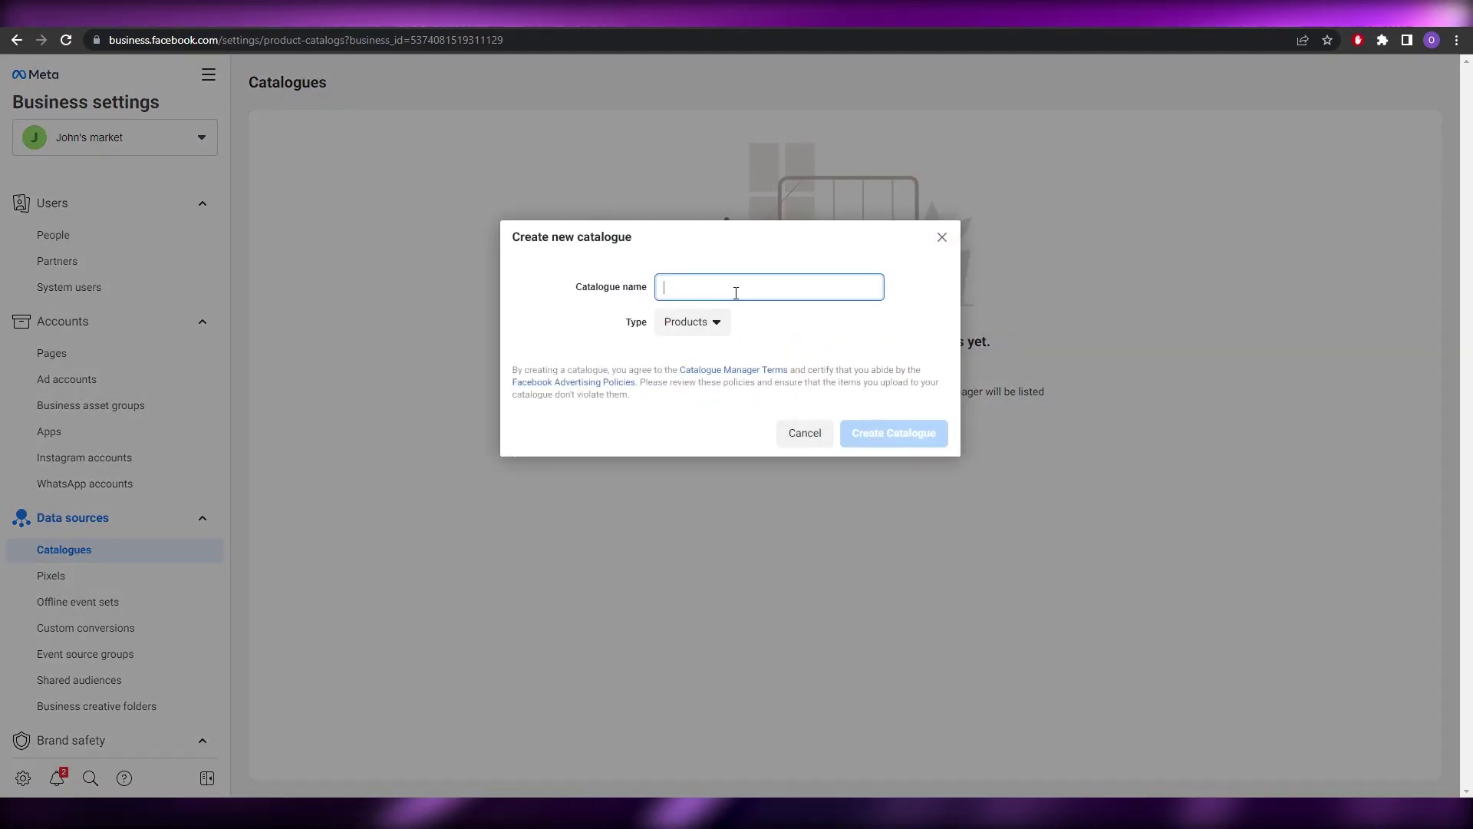
type("summer collection 202")
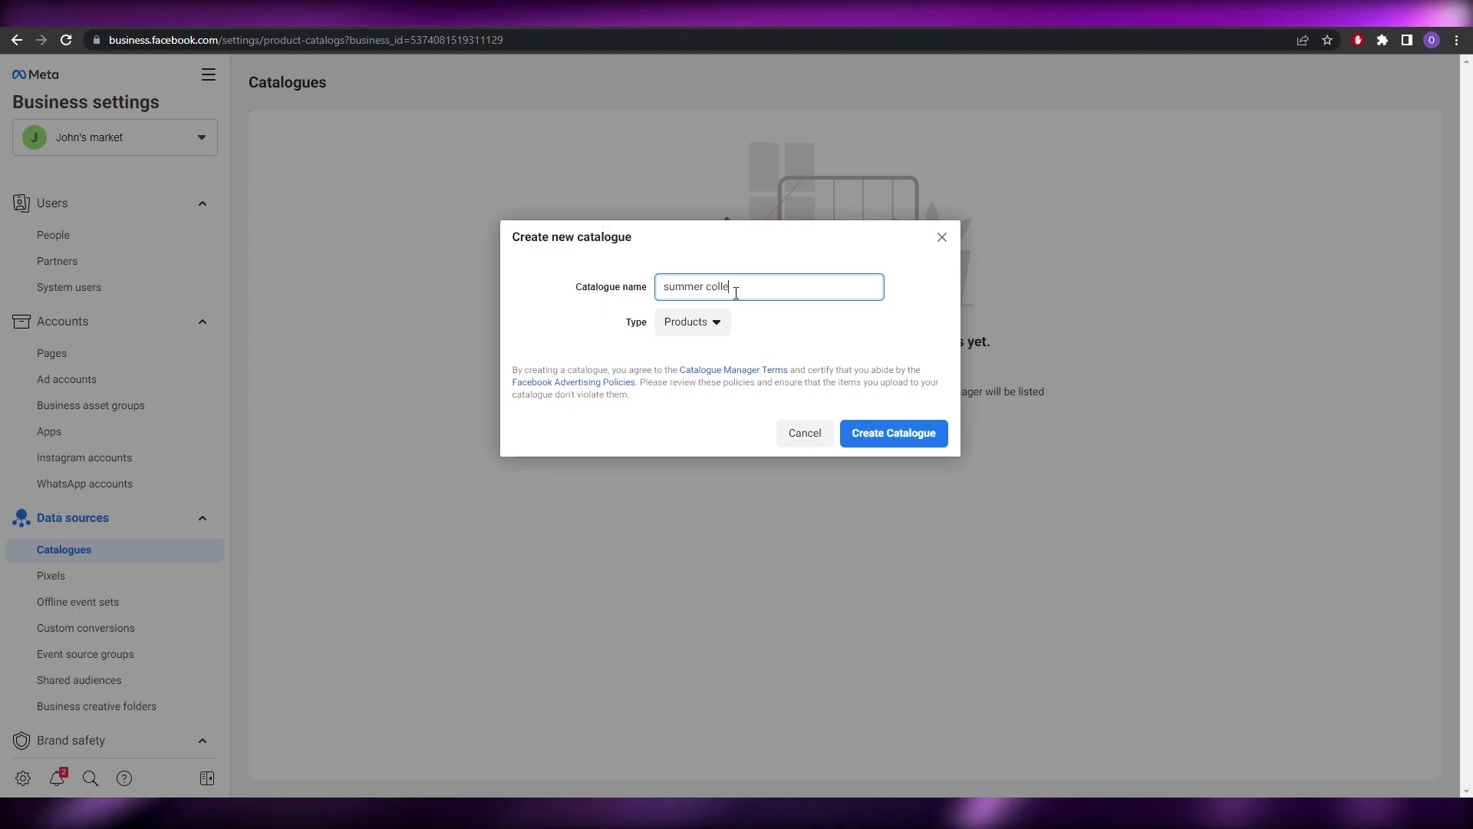
type("022")
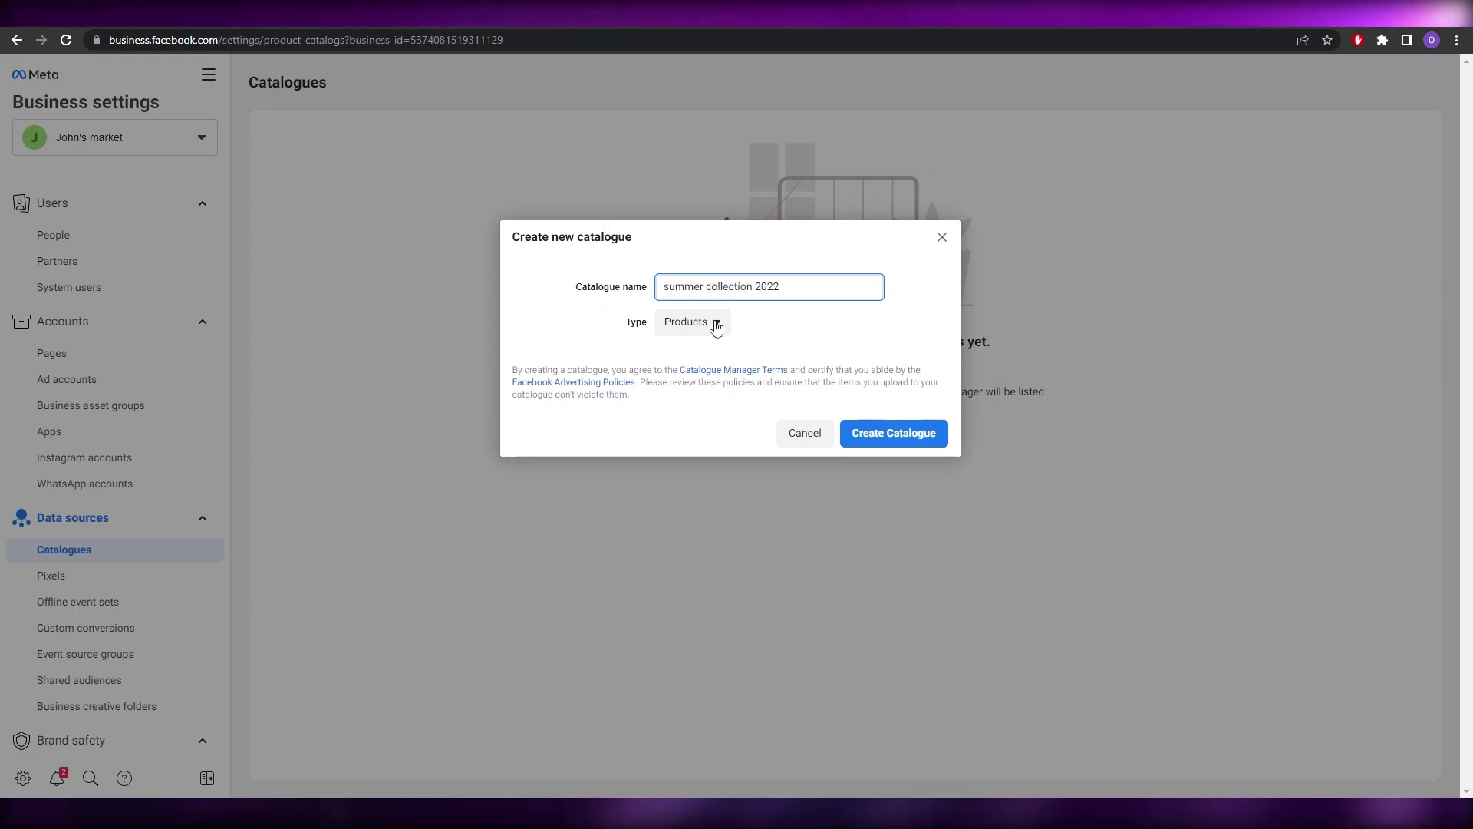
left_click(716, 325)
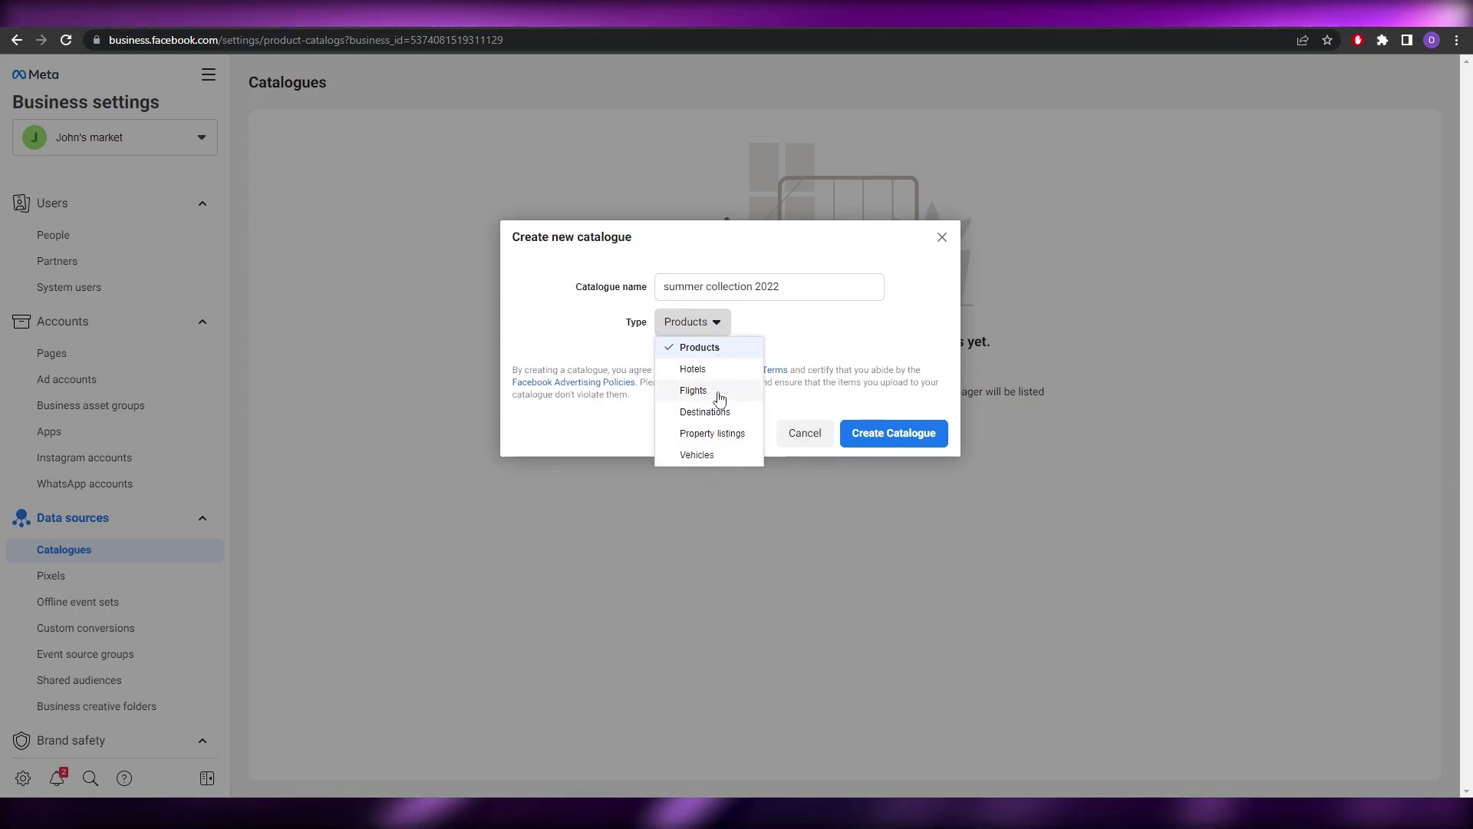
left_click(869, 330)
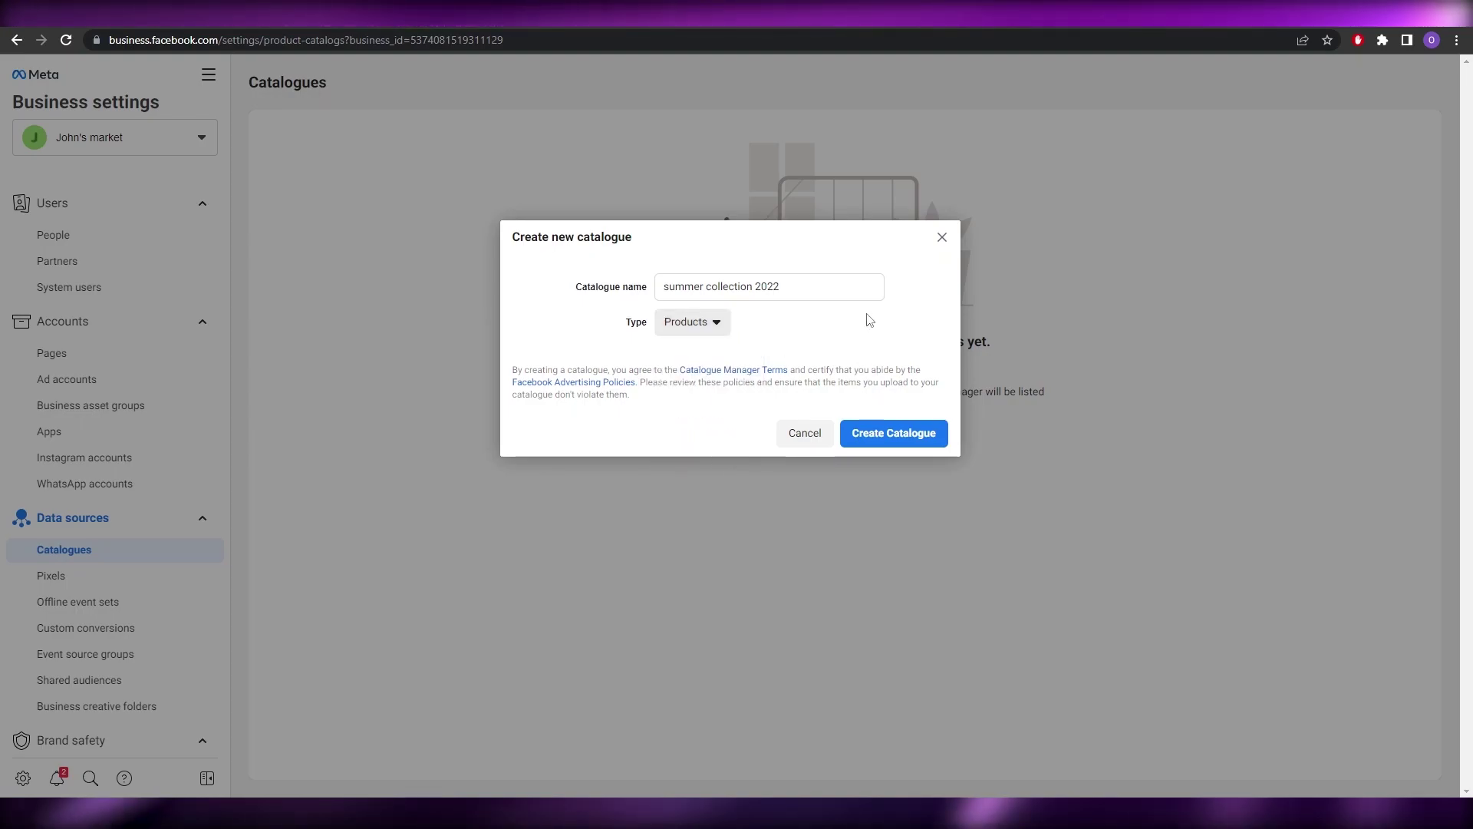
left_click(880, 449)
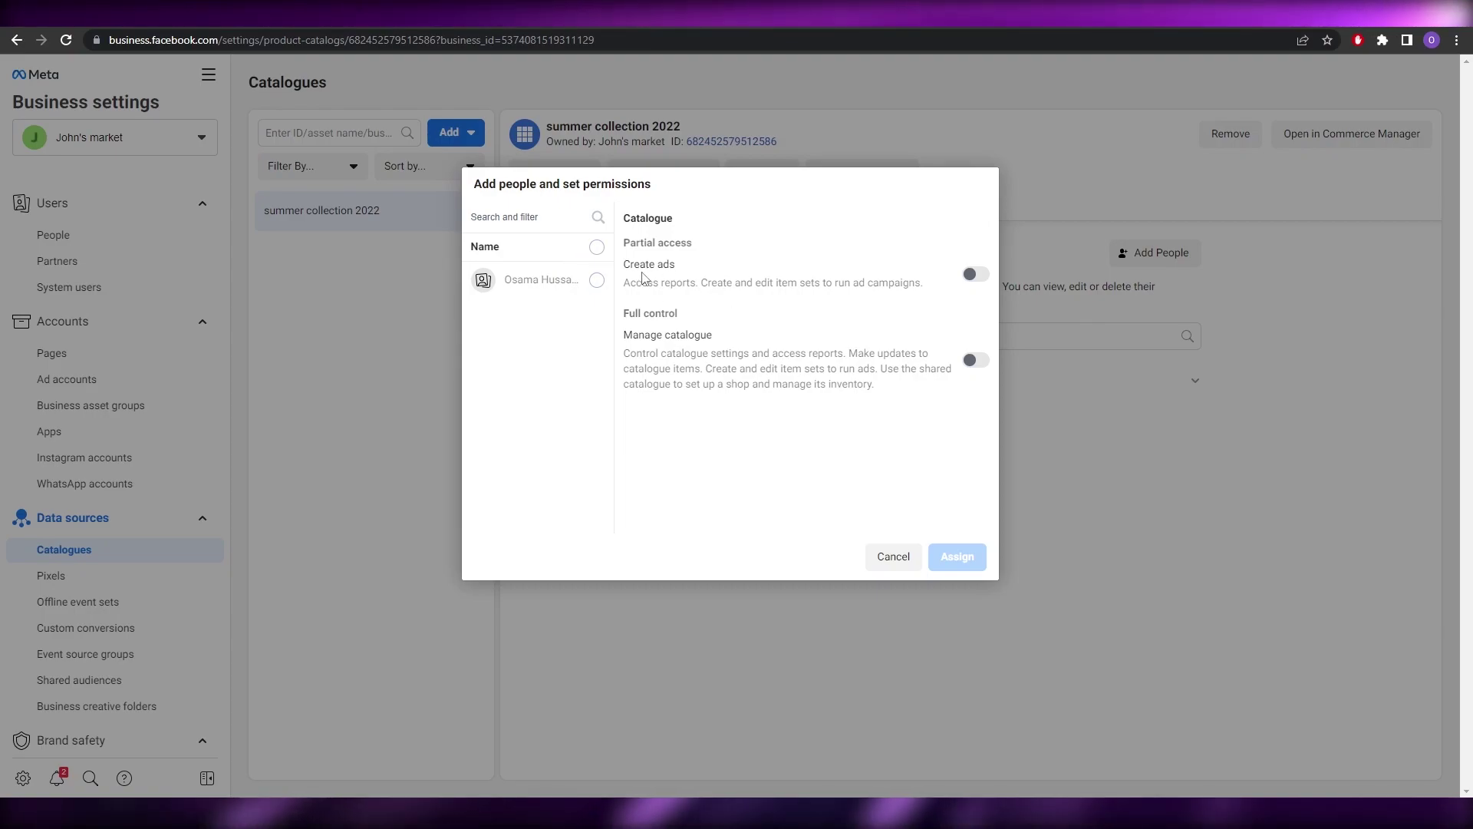
Assign the account's person full control of the new catalogue.
left_click(976, 360)
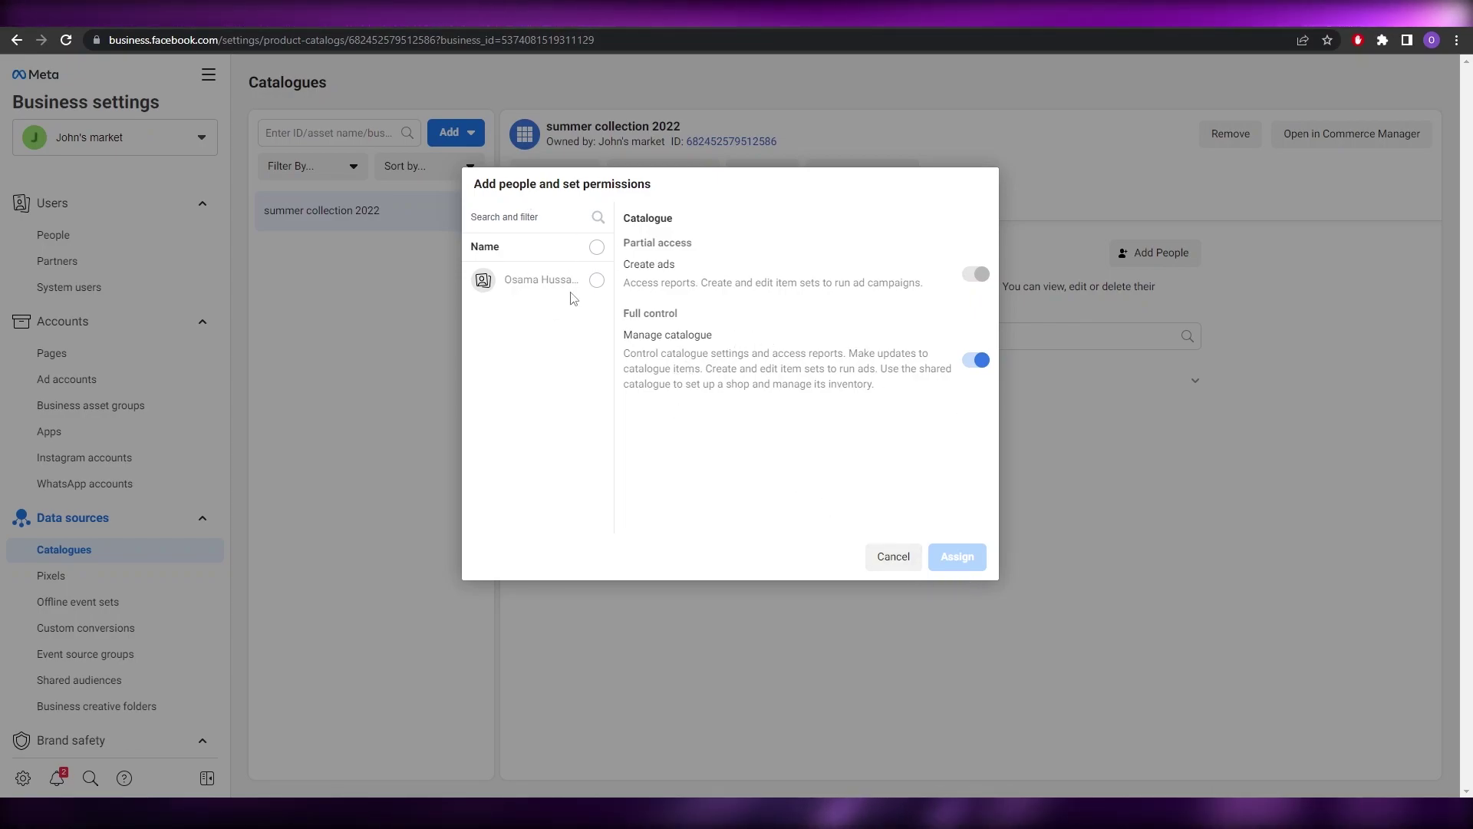
left_click(597, 281)
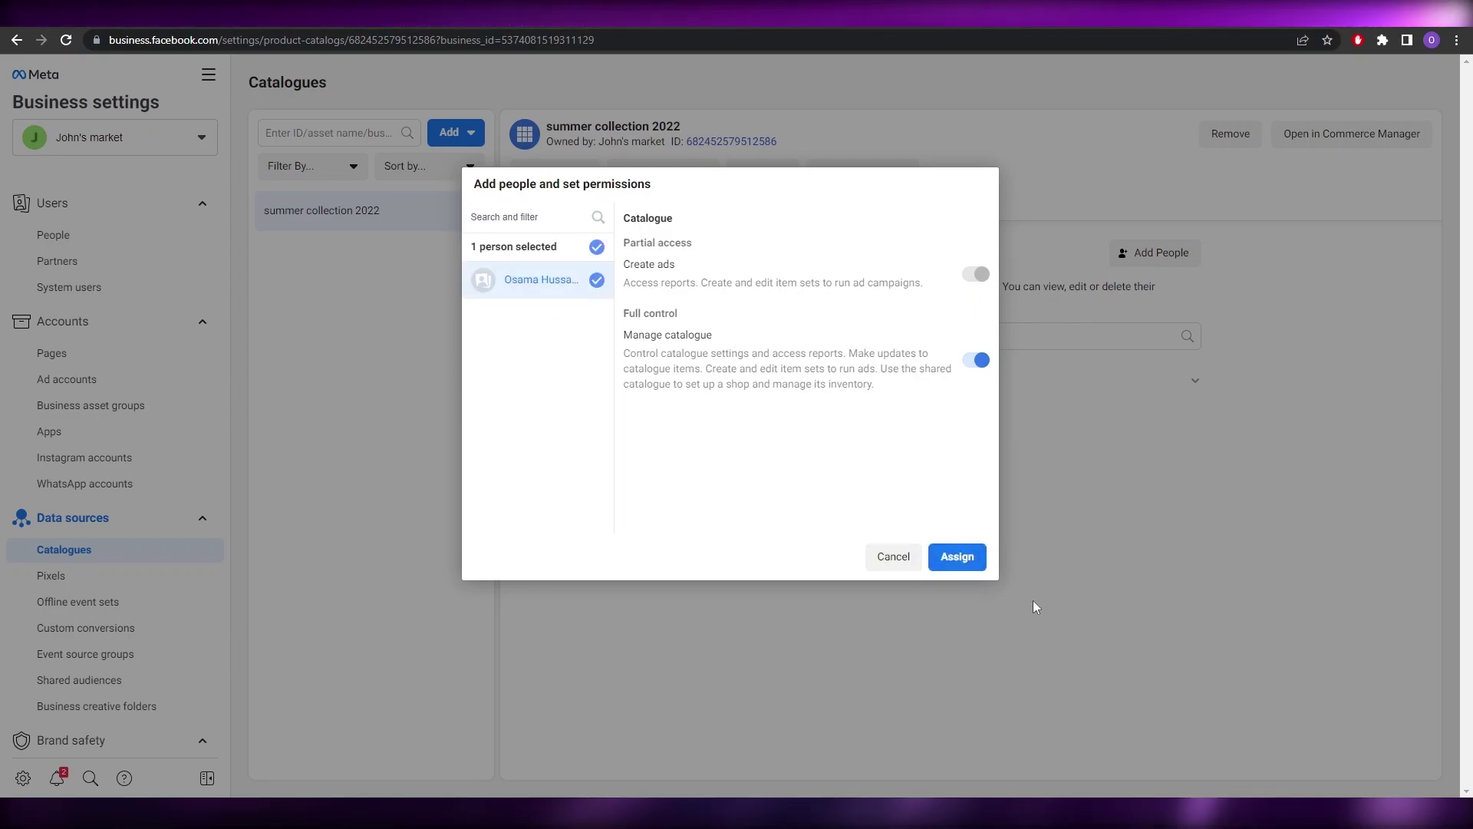
left_click(968, 558)
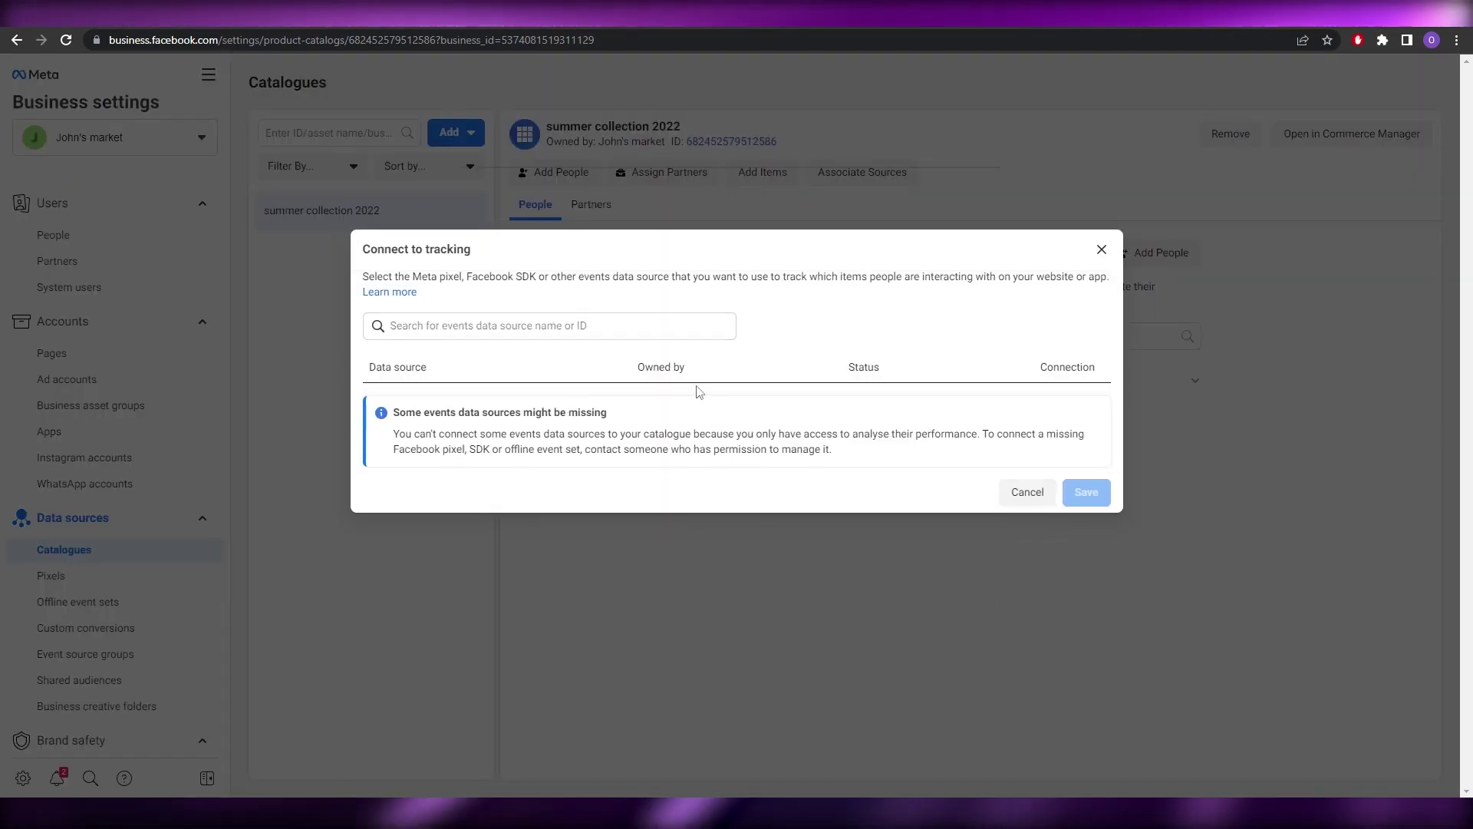
Skip connecting tracking and dismiss the Catalogue created notice.
left_click(425, 326)
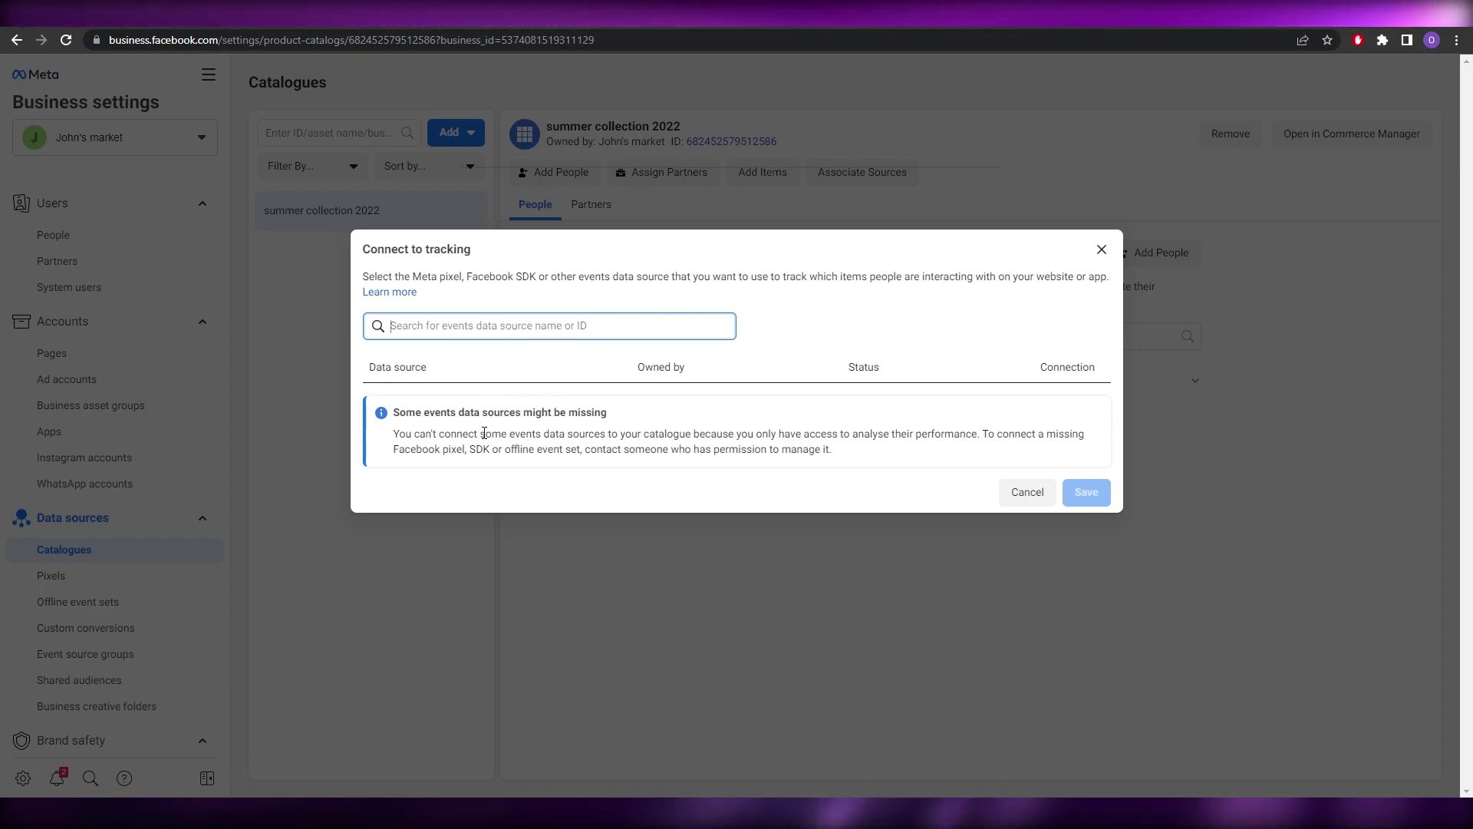
left_click(1101, 249)
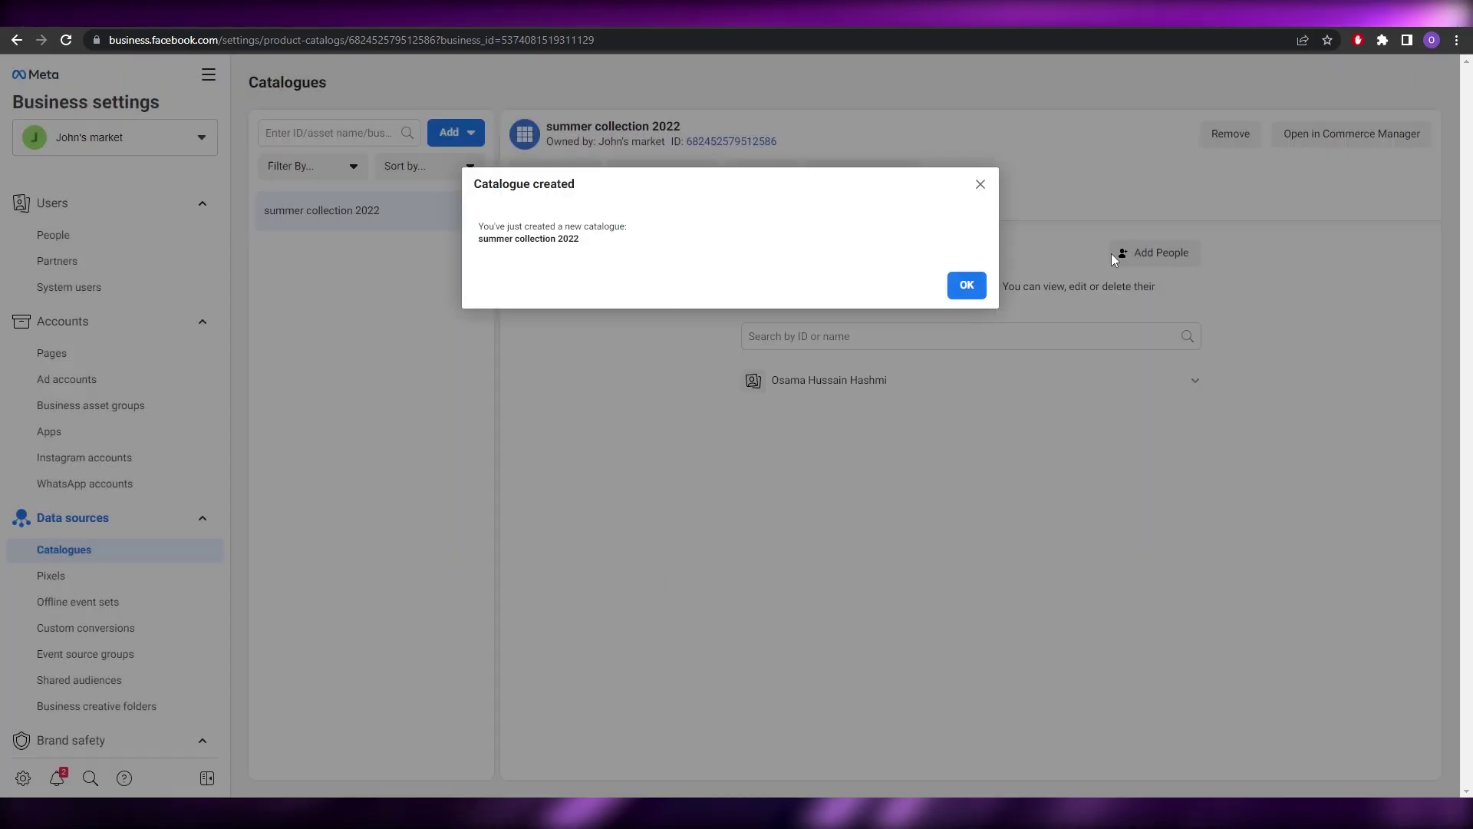
left_click(966, 285)
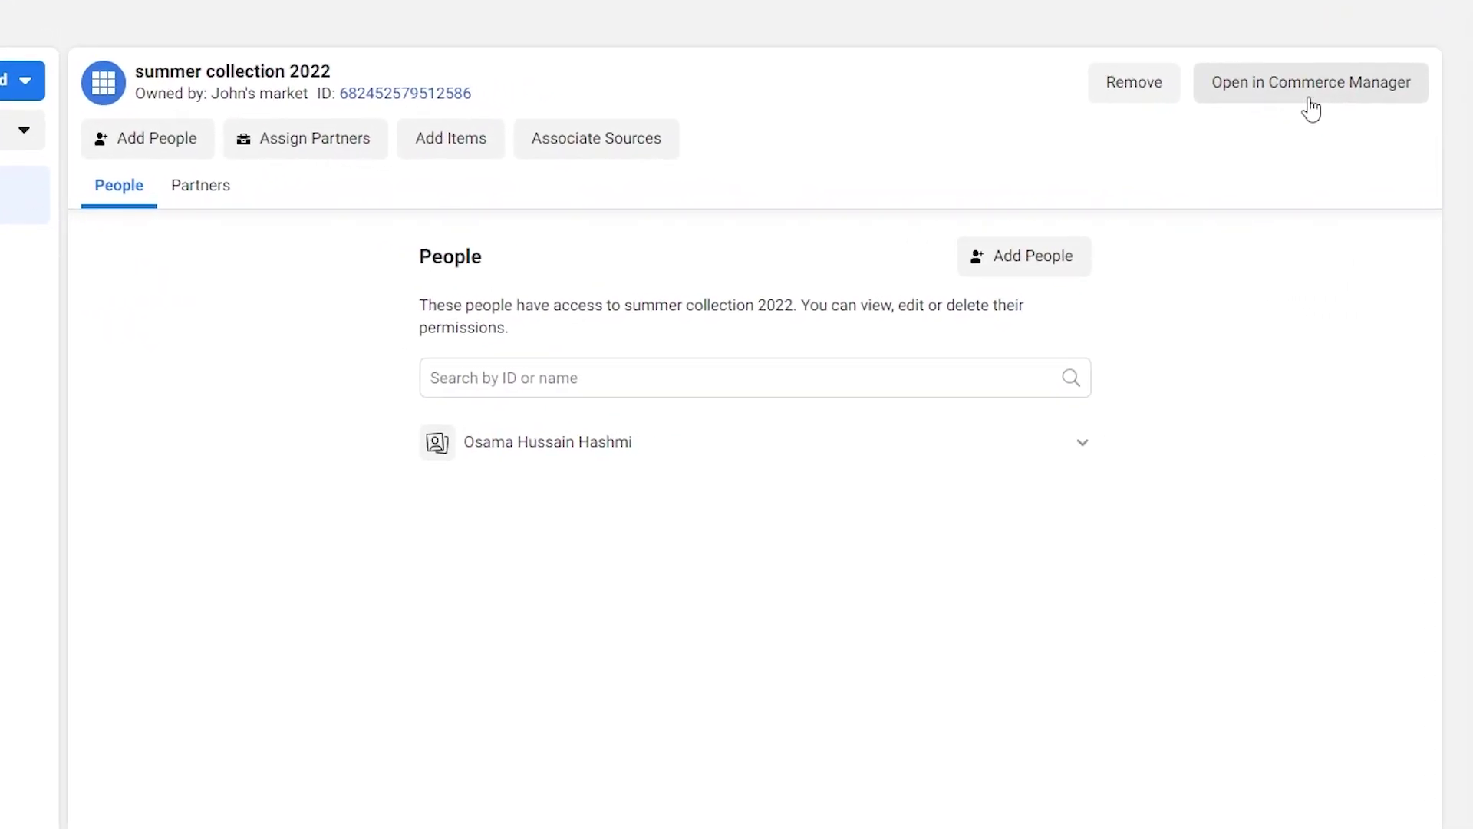
Open the catalogue in Commerce Manager, dismiss the tip, and show its empty Items list.
left_click(1308, 98)
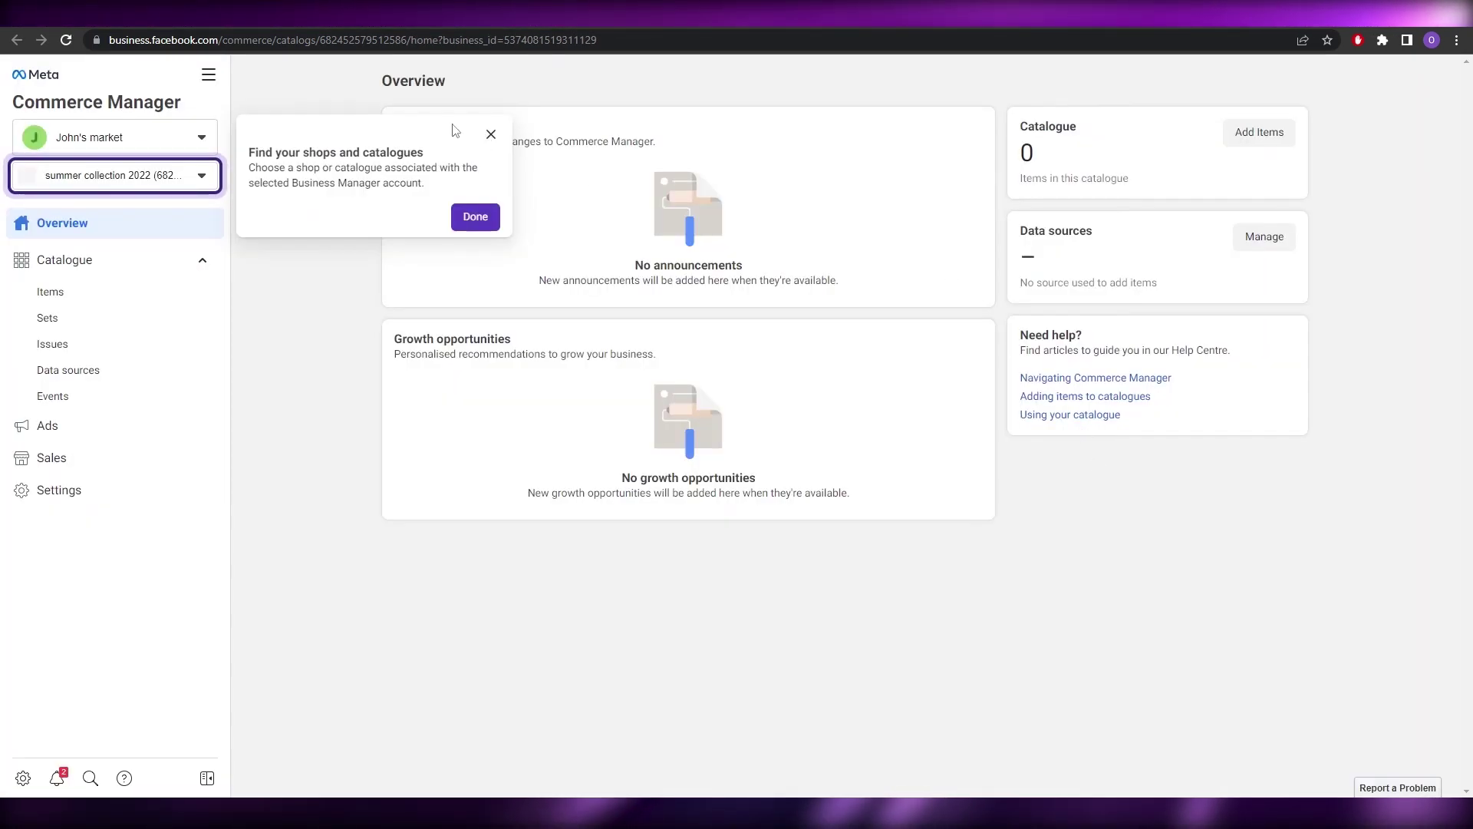
left_click(491, 134)
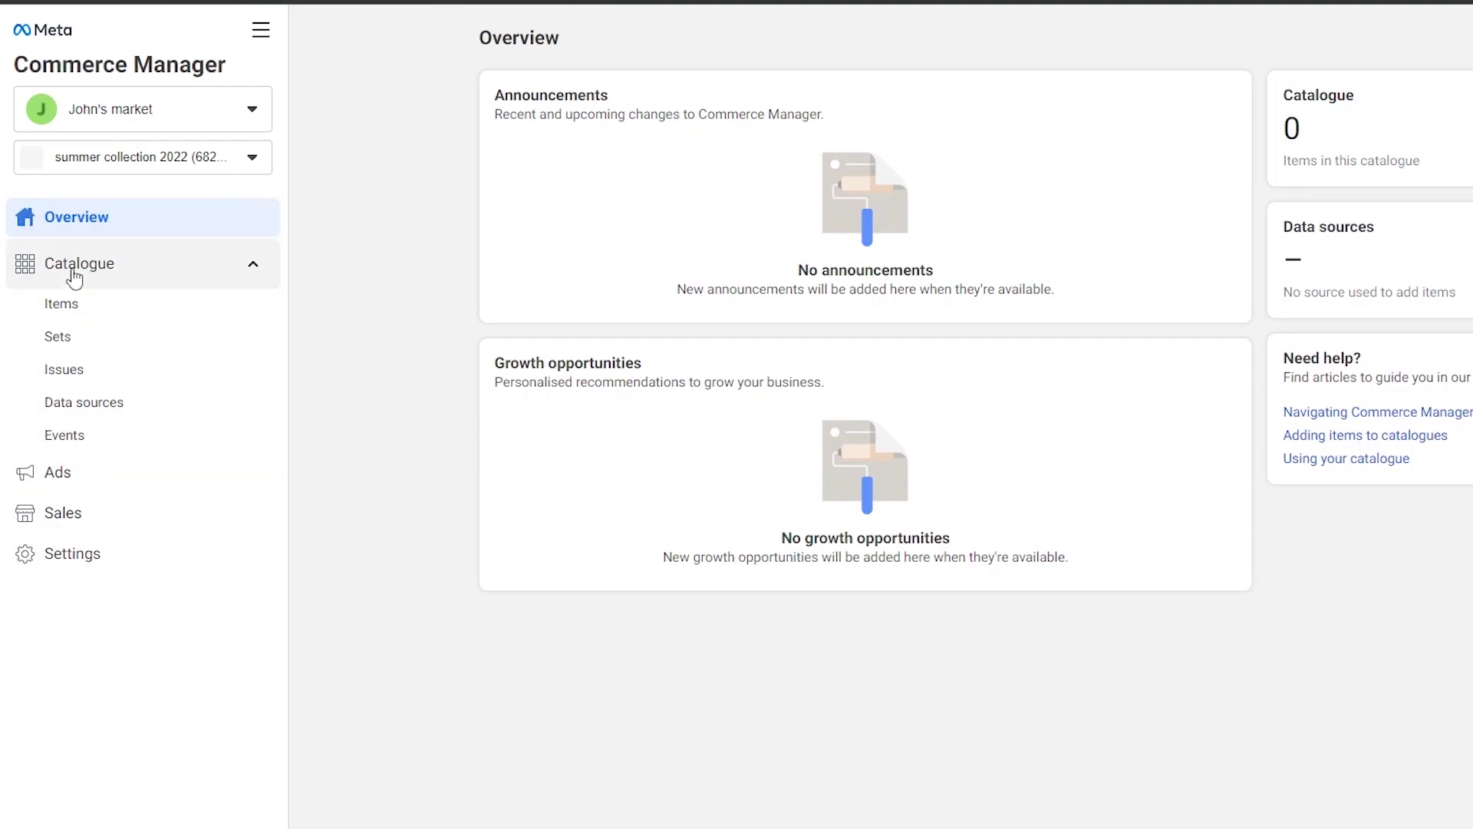
left_click(121, 311)
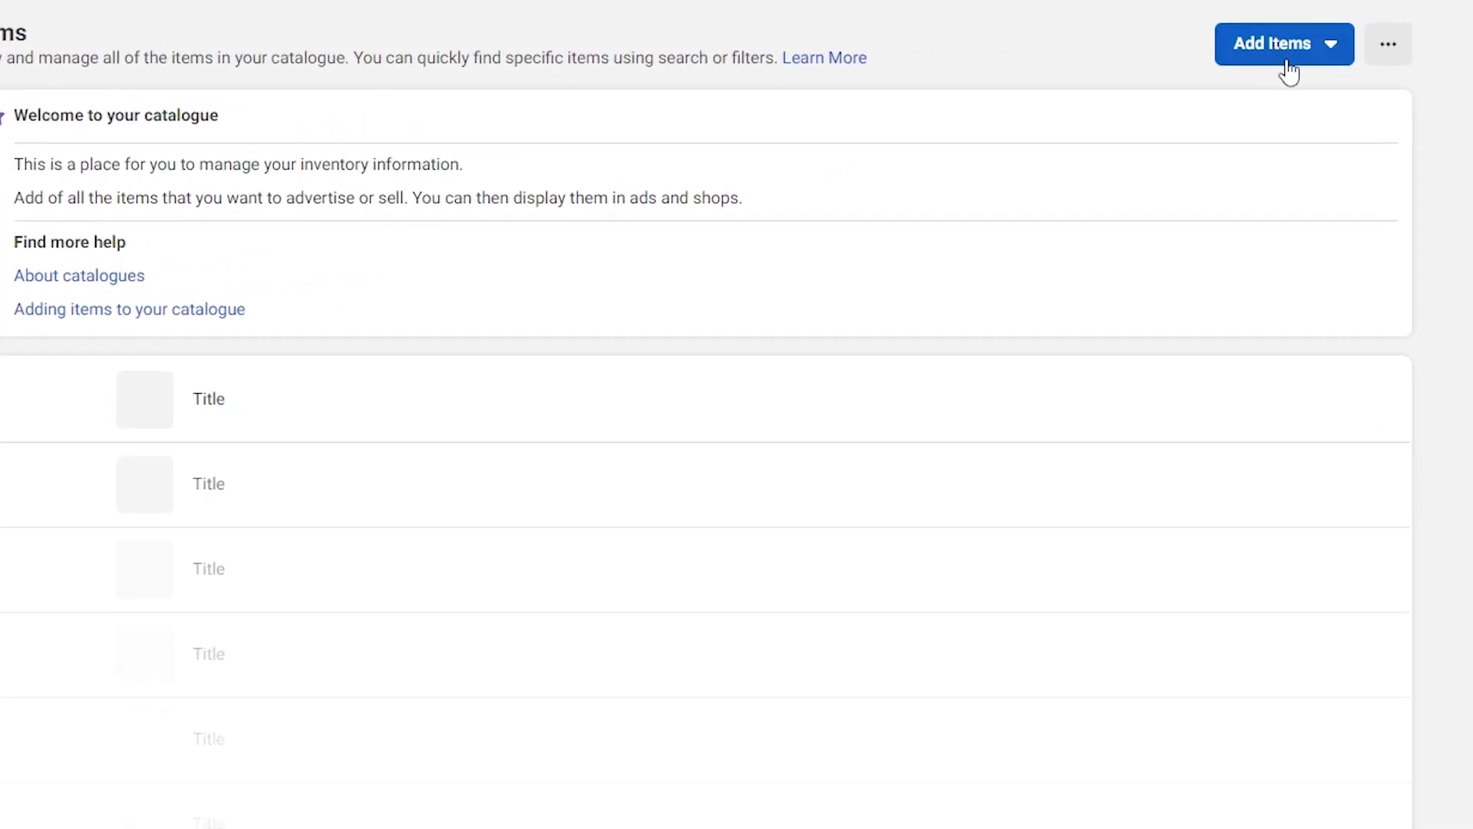
Start adding one item and upload 1_535620482712.png as its main image.
left_click(1289, 71)
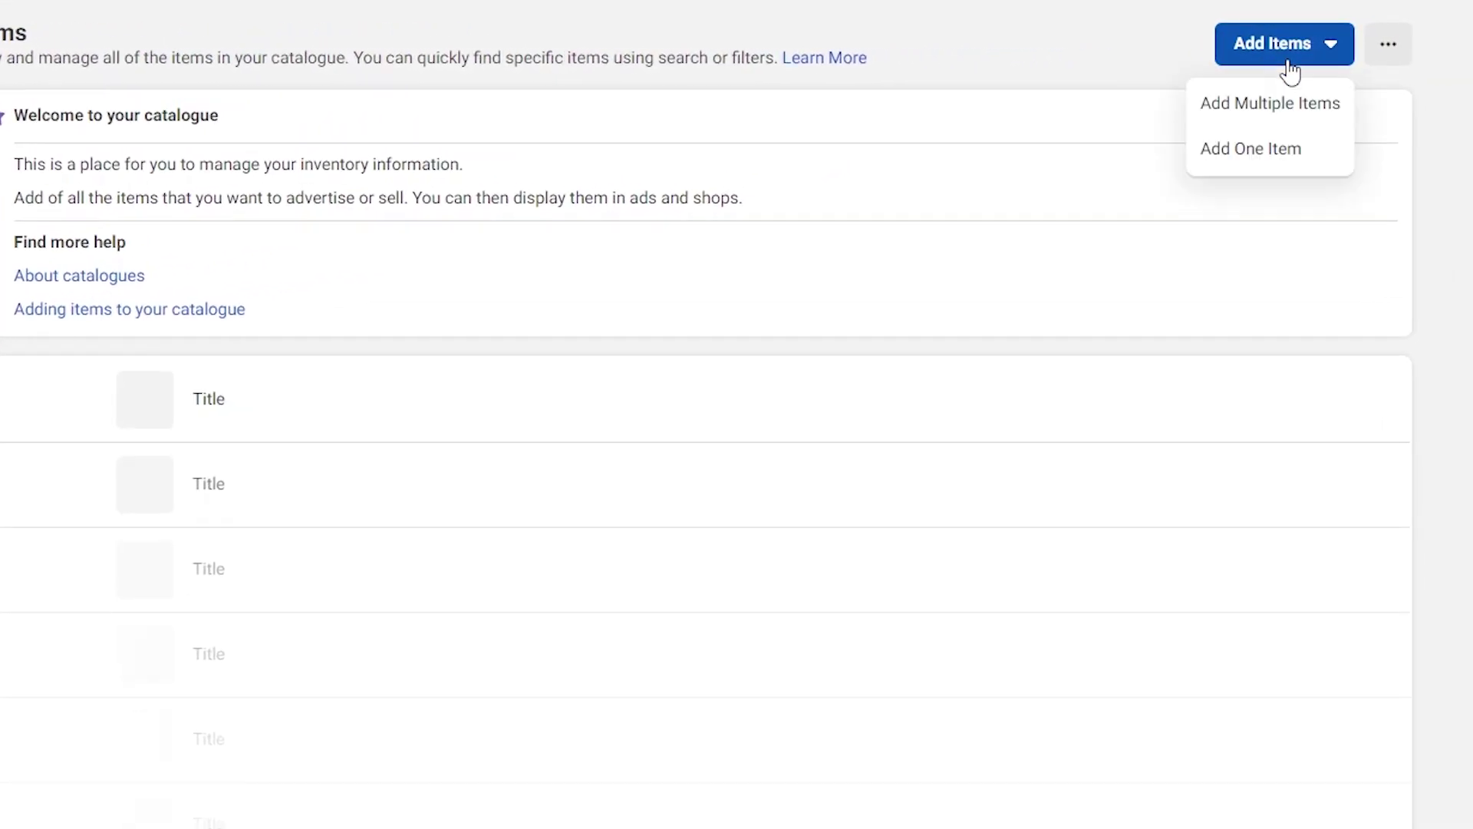
left_click(1288, 153)
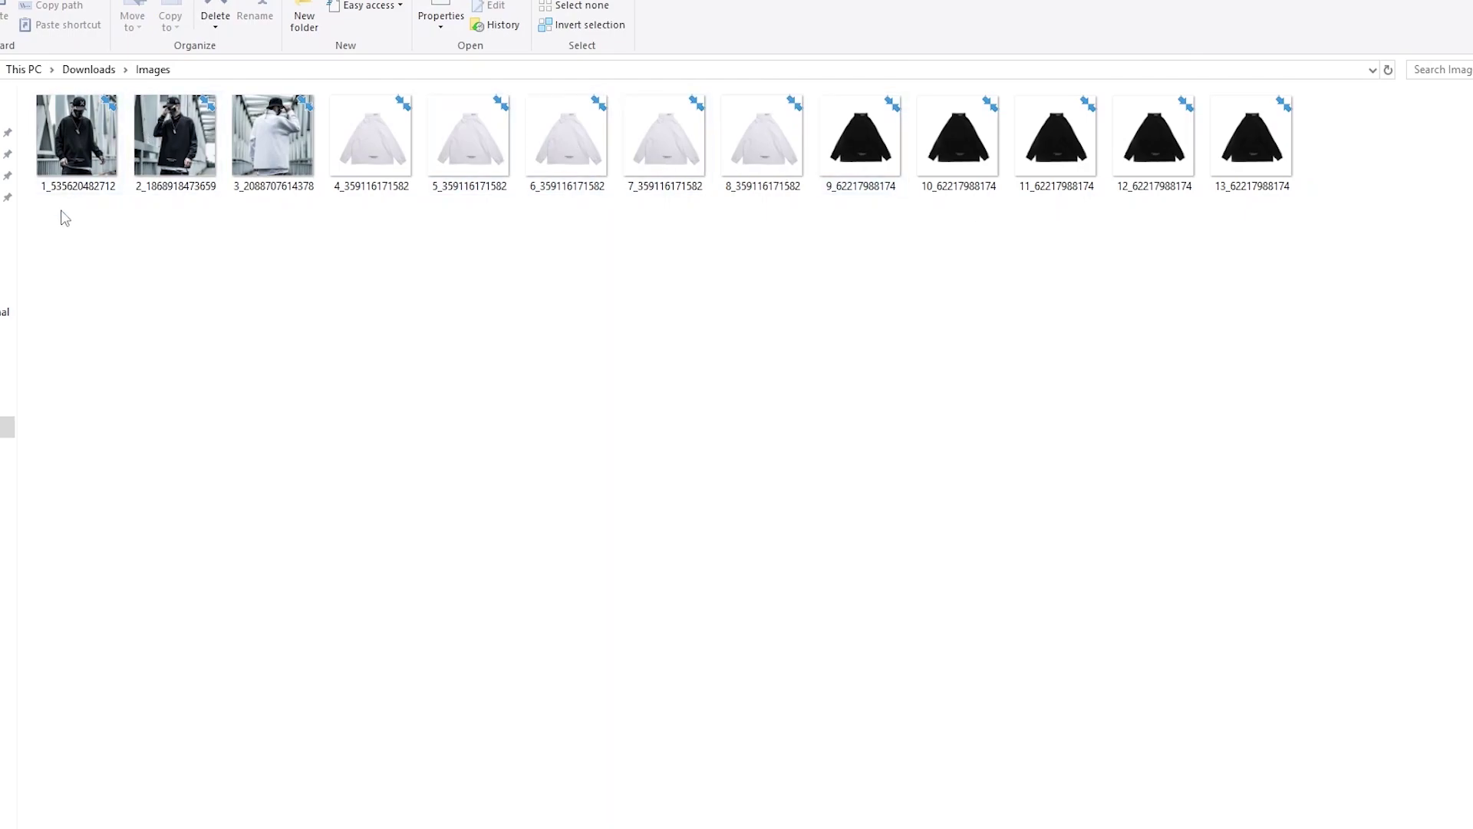
left_click_drag(61, 211, 1295, 91)
left_click(1290, 164)
left_click_drag(69, 190, 789, 197)
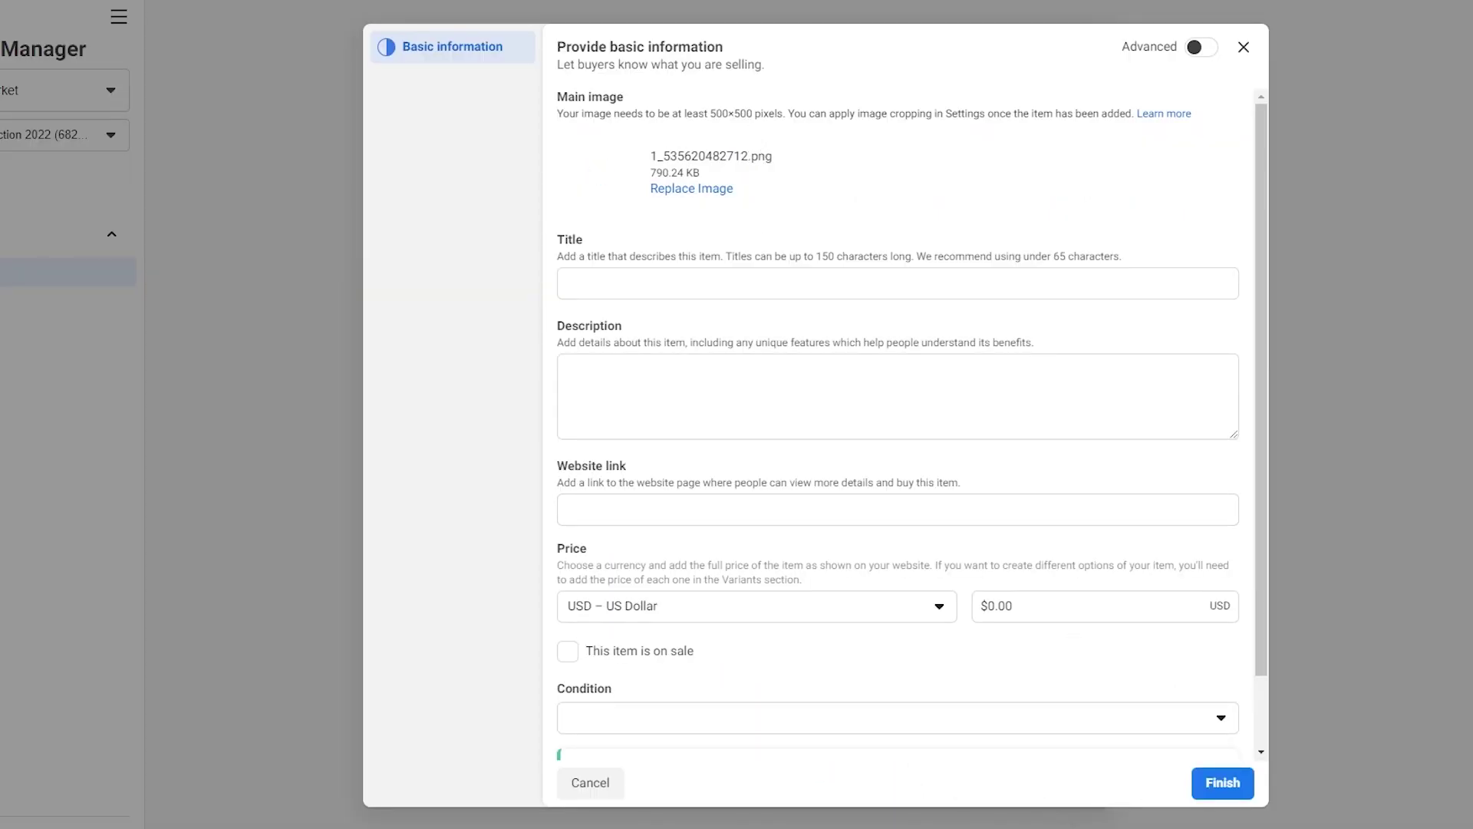
left_click(645, 282)
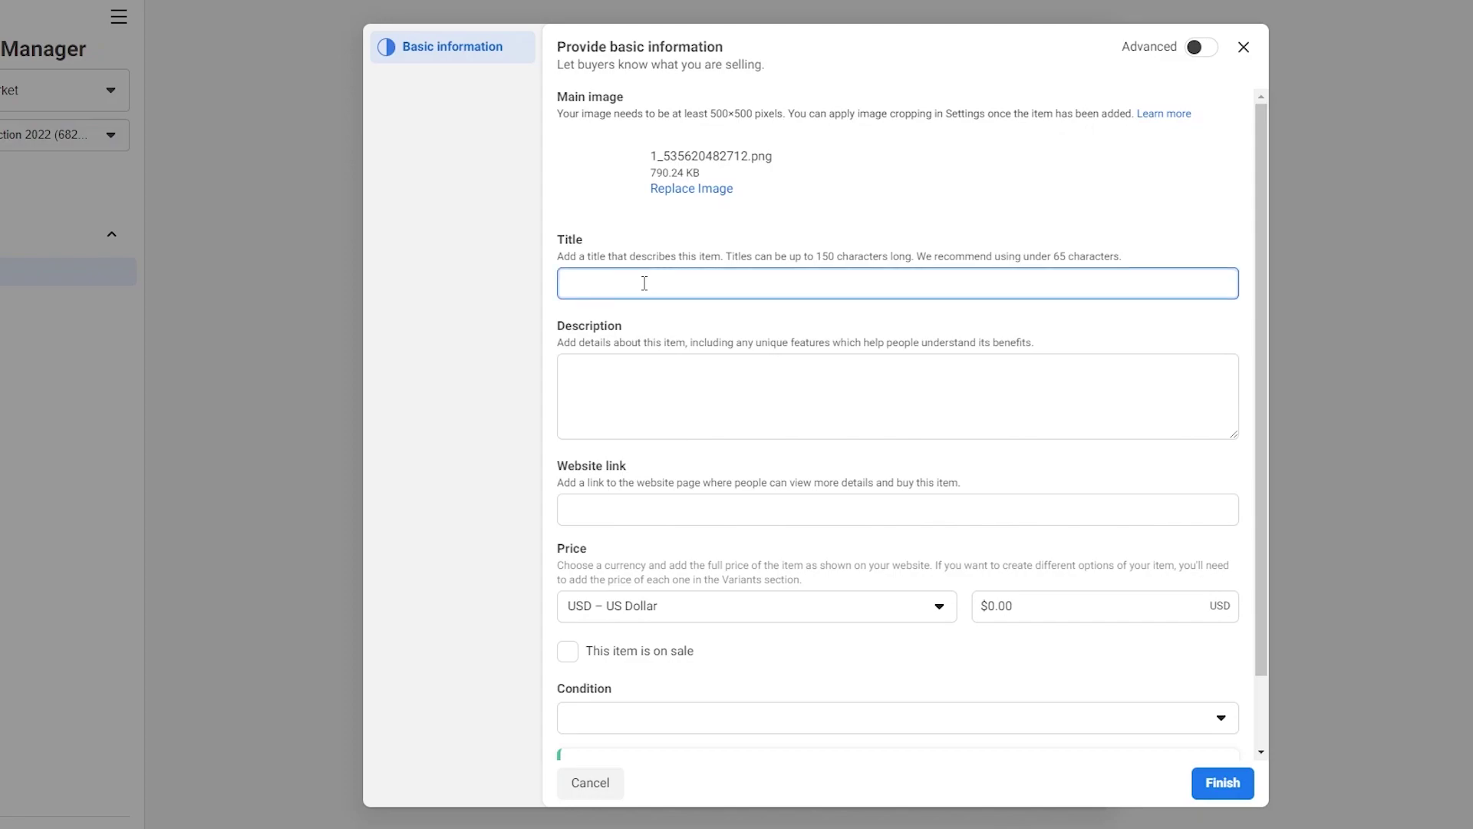
Enter the item title 'Men's Street ware'.
type("Men's Street ware")
left_click(609, 384)
left_click(600, 512)
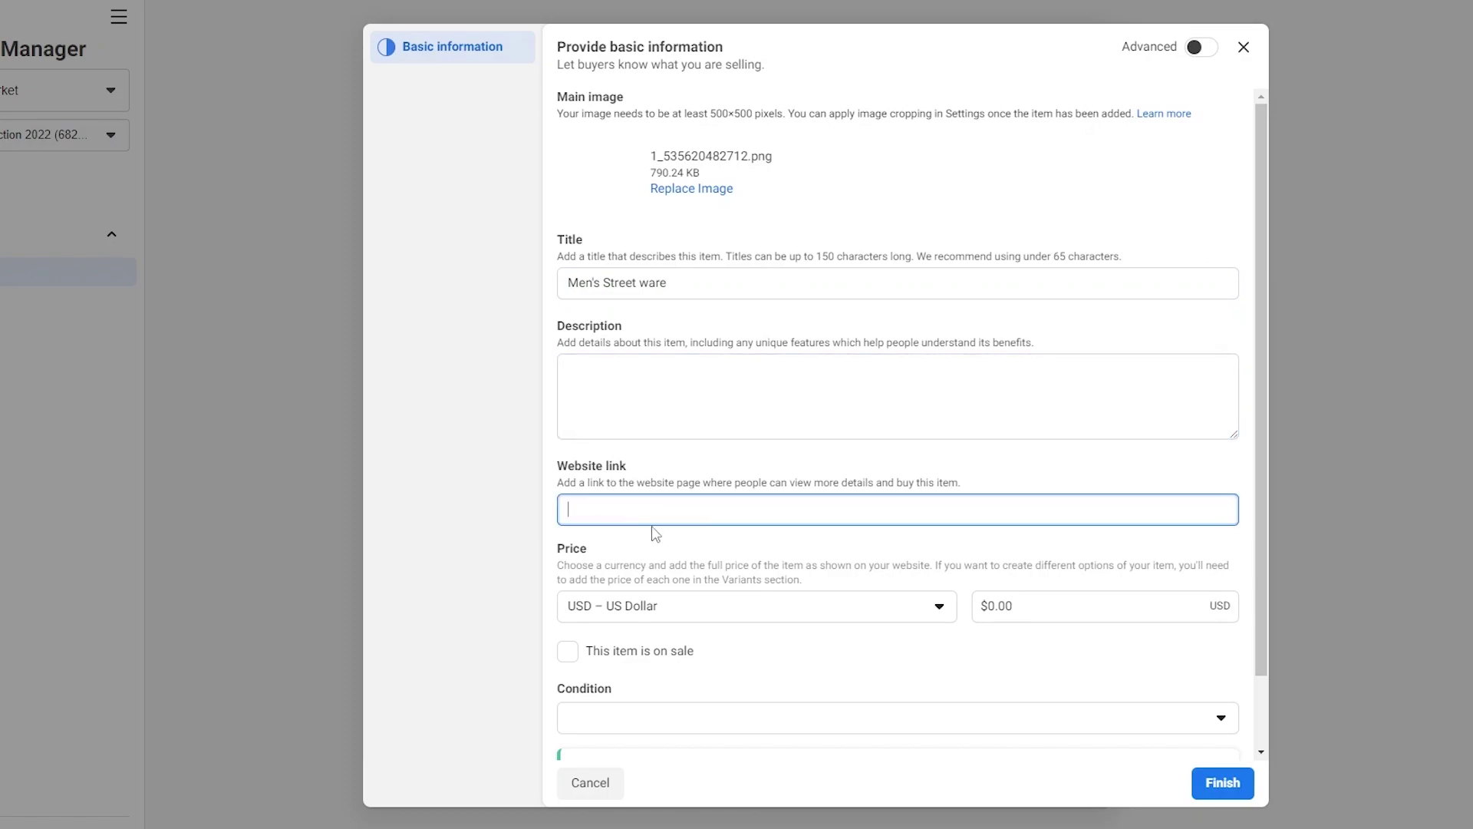
scroll(675, 539, "down", 2)
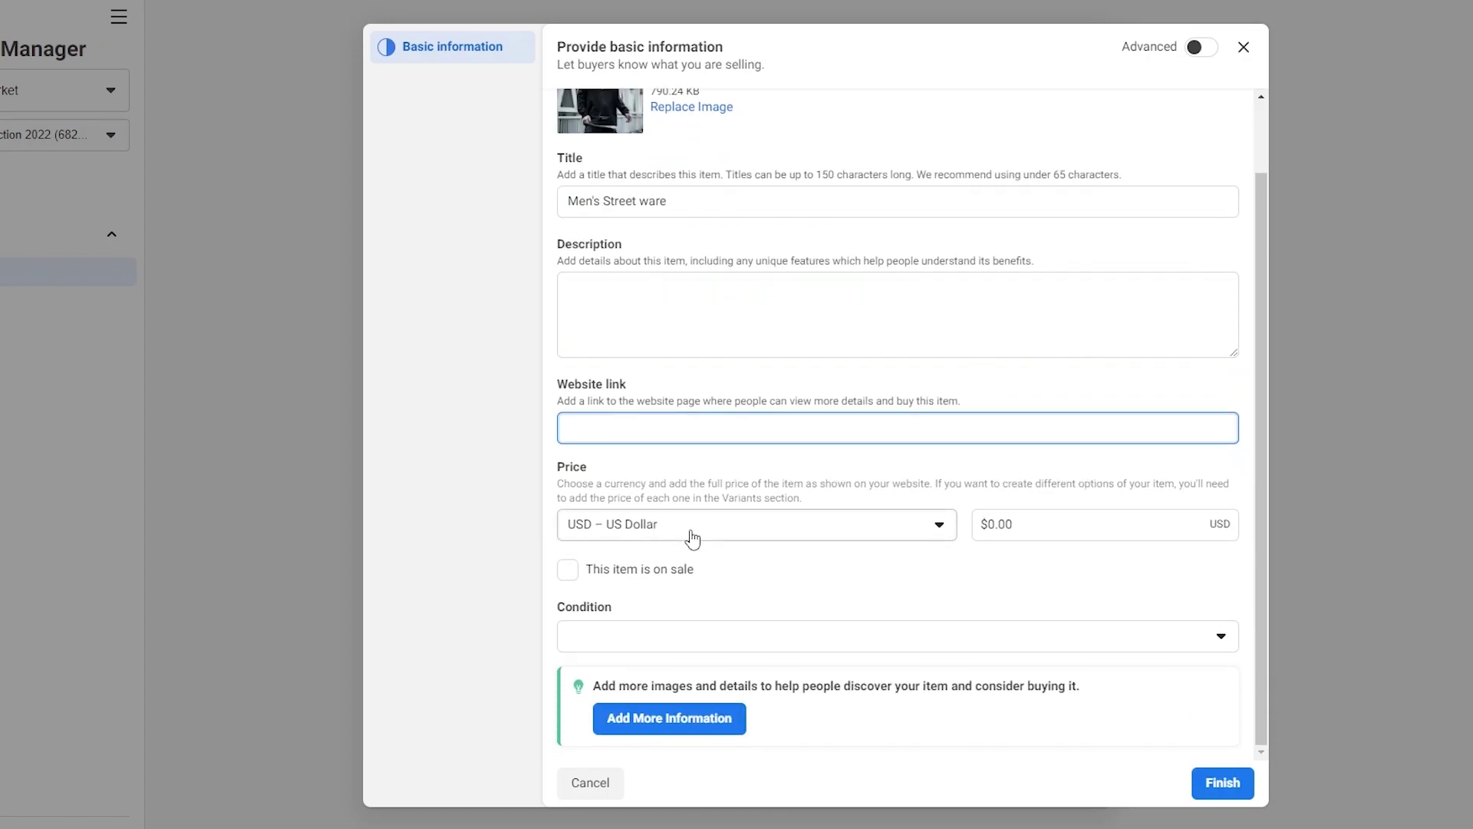
scroll(693, 539, "up", 2)
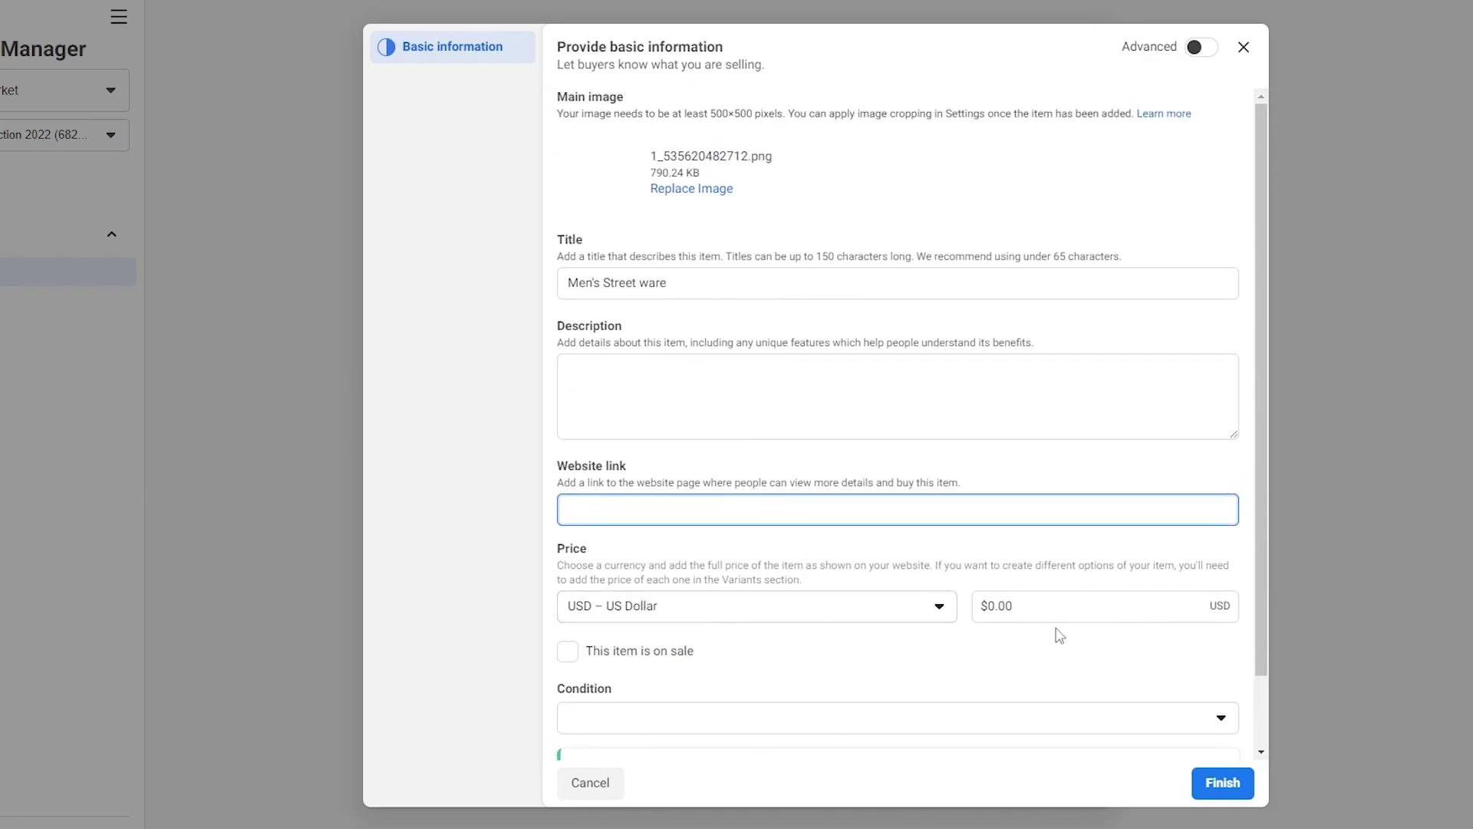
Set the item's price to $25.00 and its condition to New.
left_click(1056, 598)
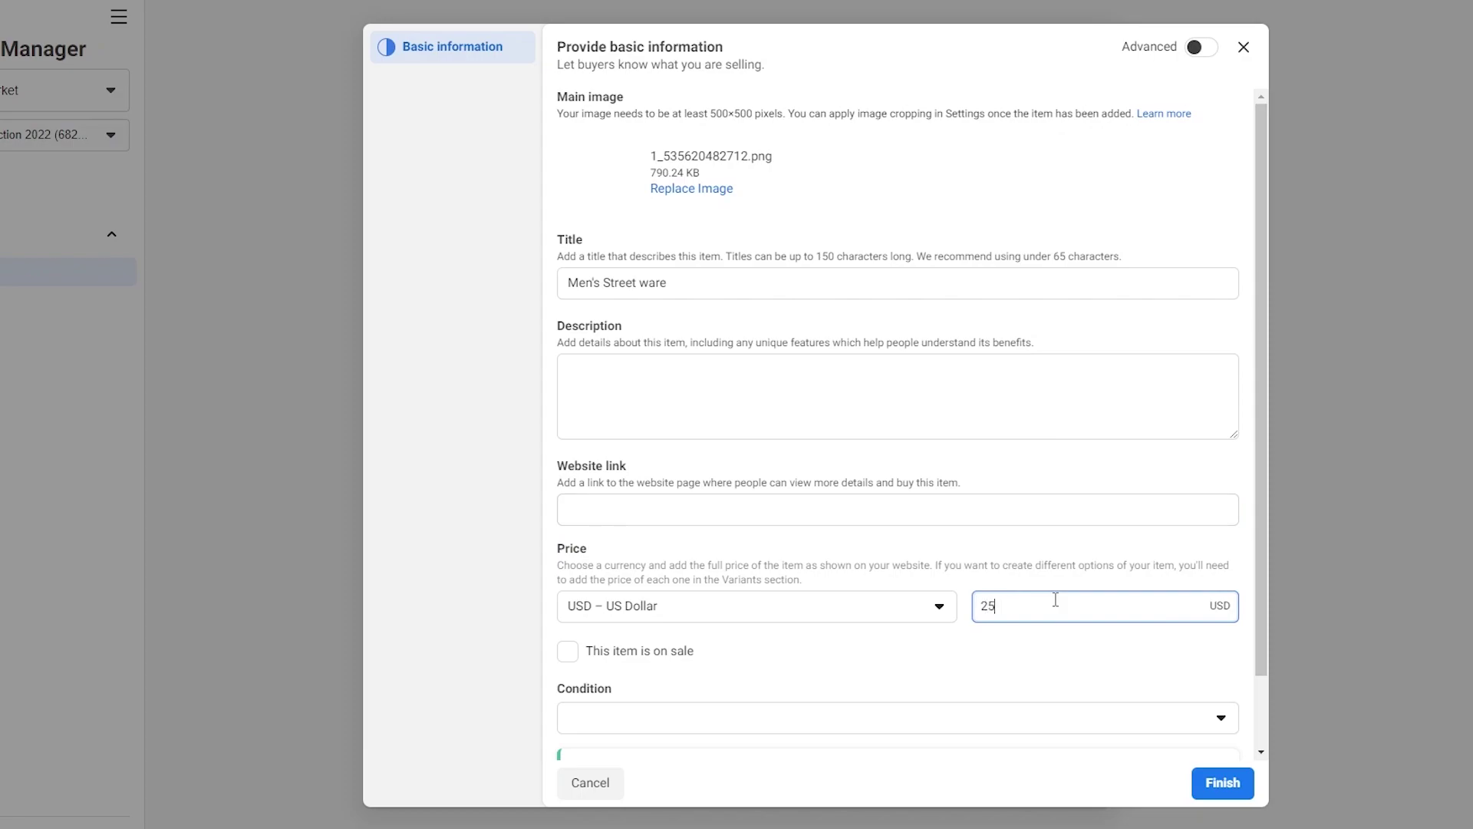
type("25$")
left_click(862, 661)
scroll(759, 614, "down", 2)
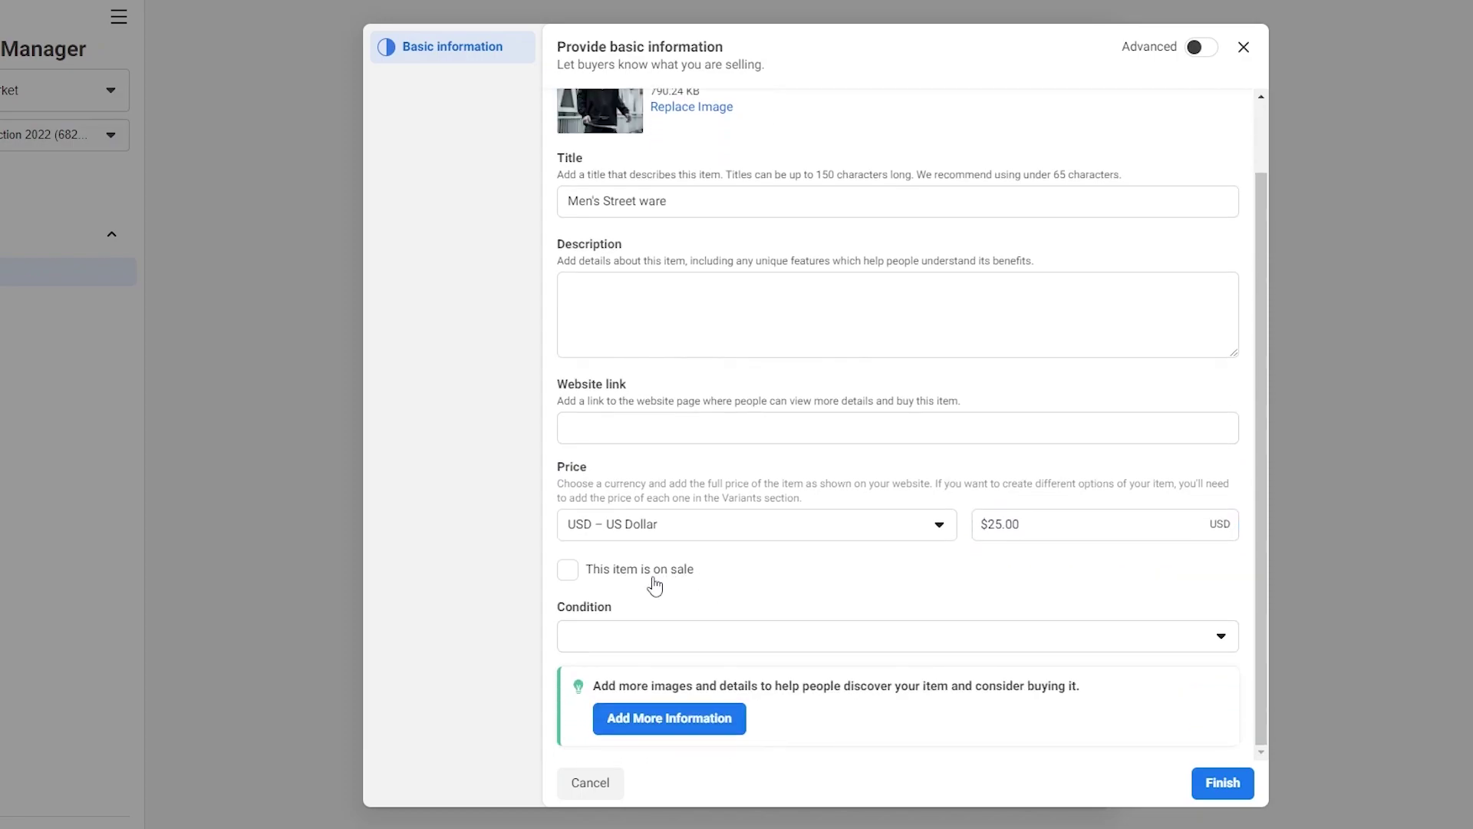
left_click(661, 647)
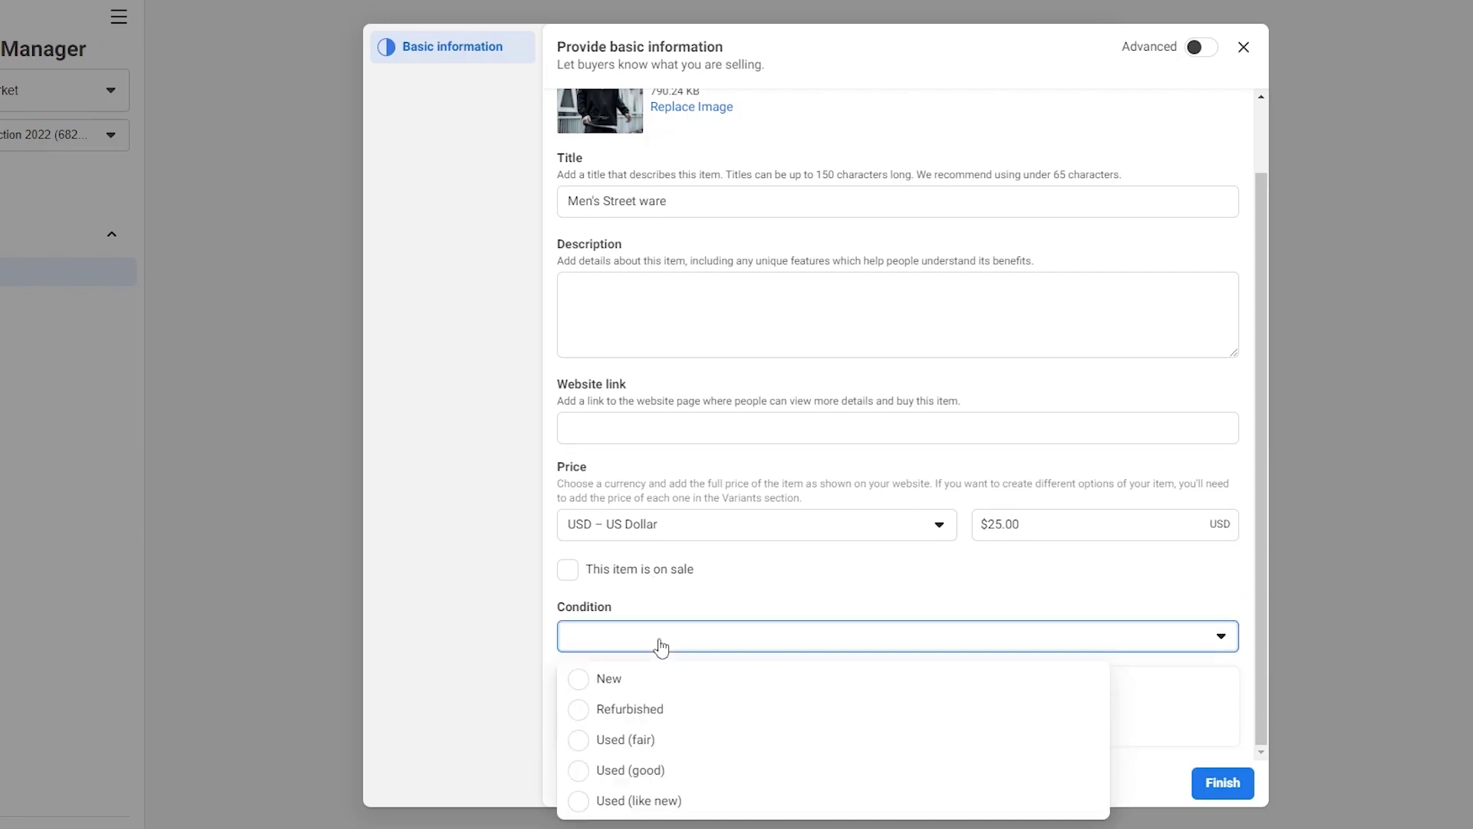
left_click(647, 684)
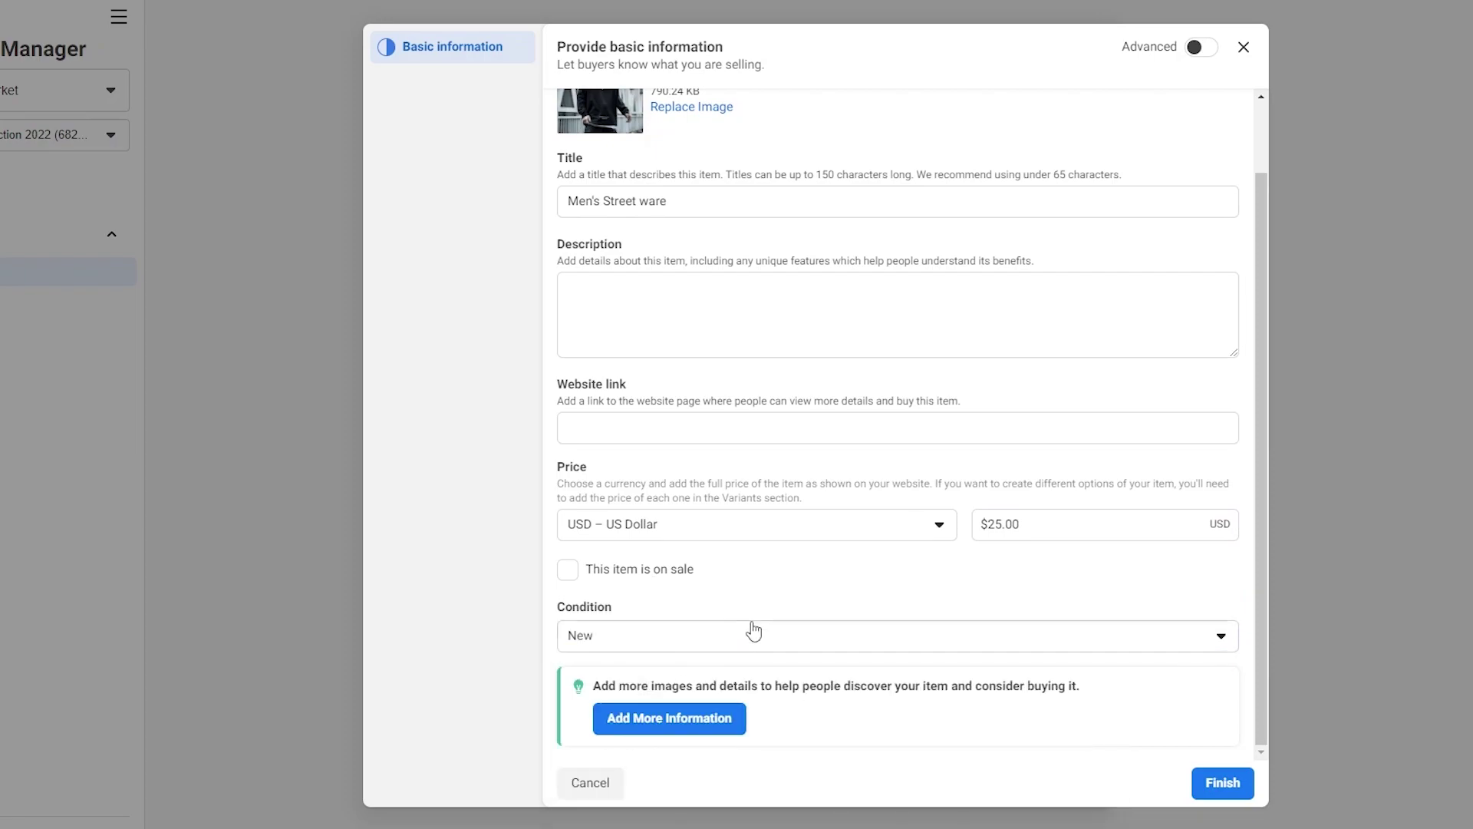
Add a summer streetwear jacket description and the pasted product link, then finish the item.
left_click(1223, 781)
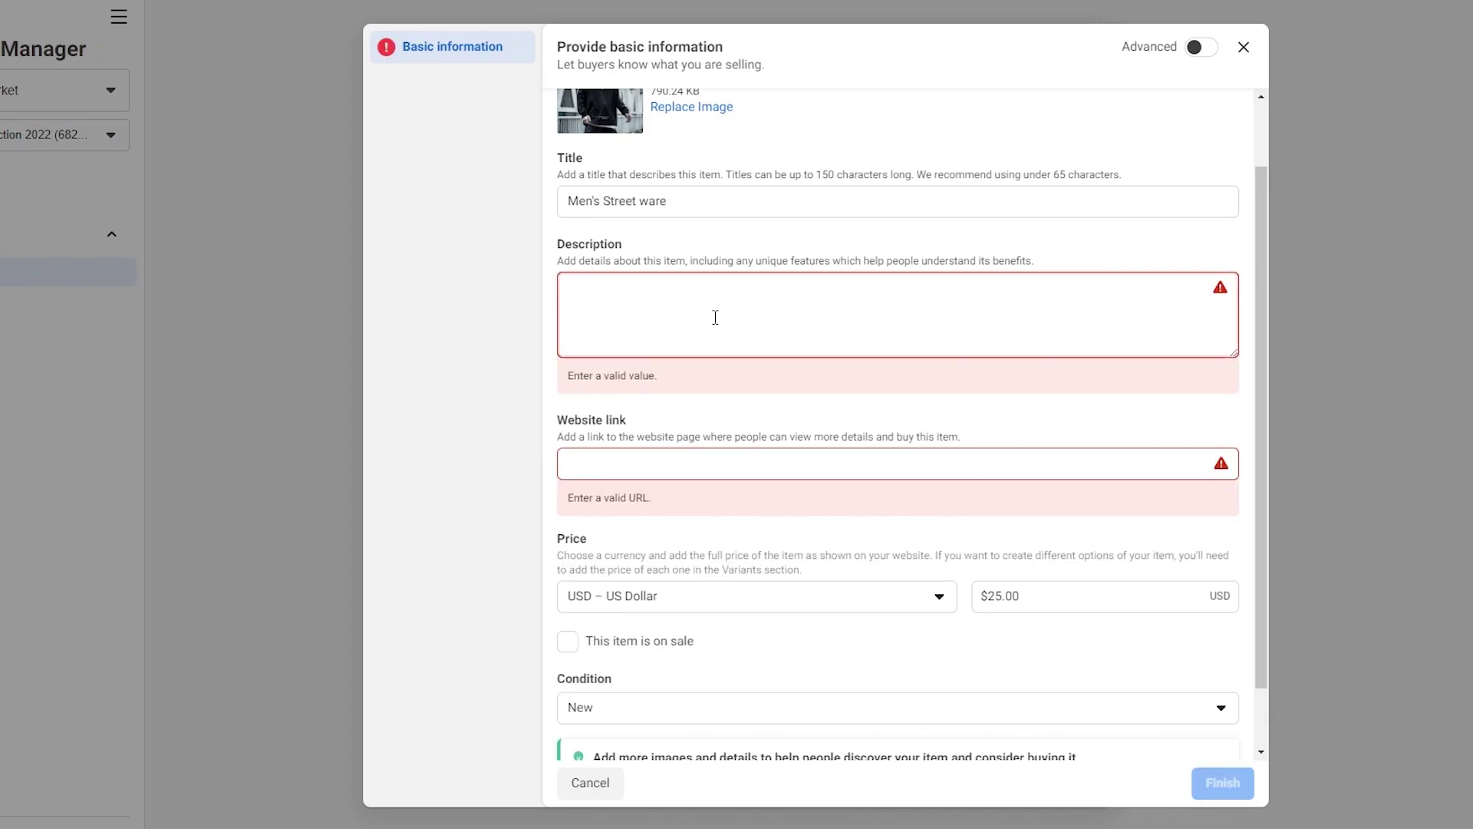
type("W")
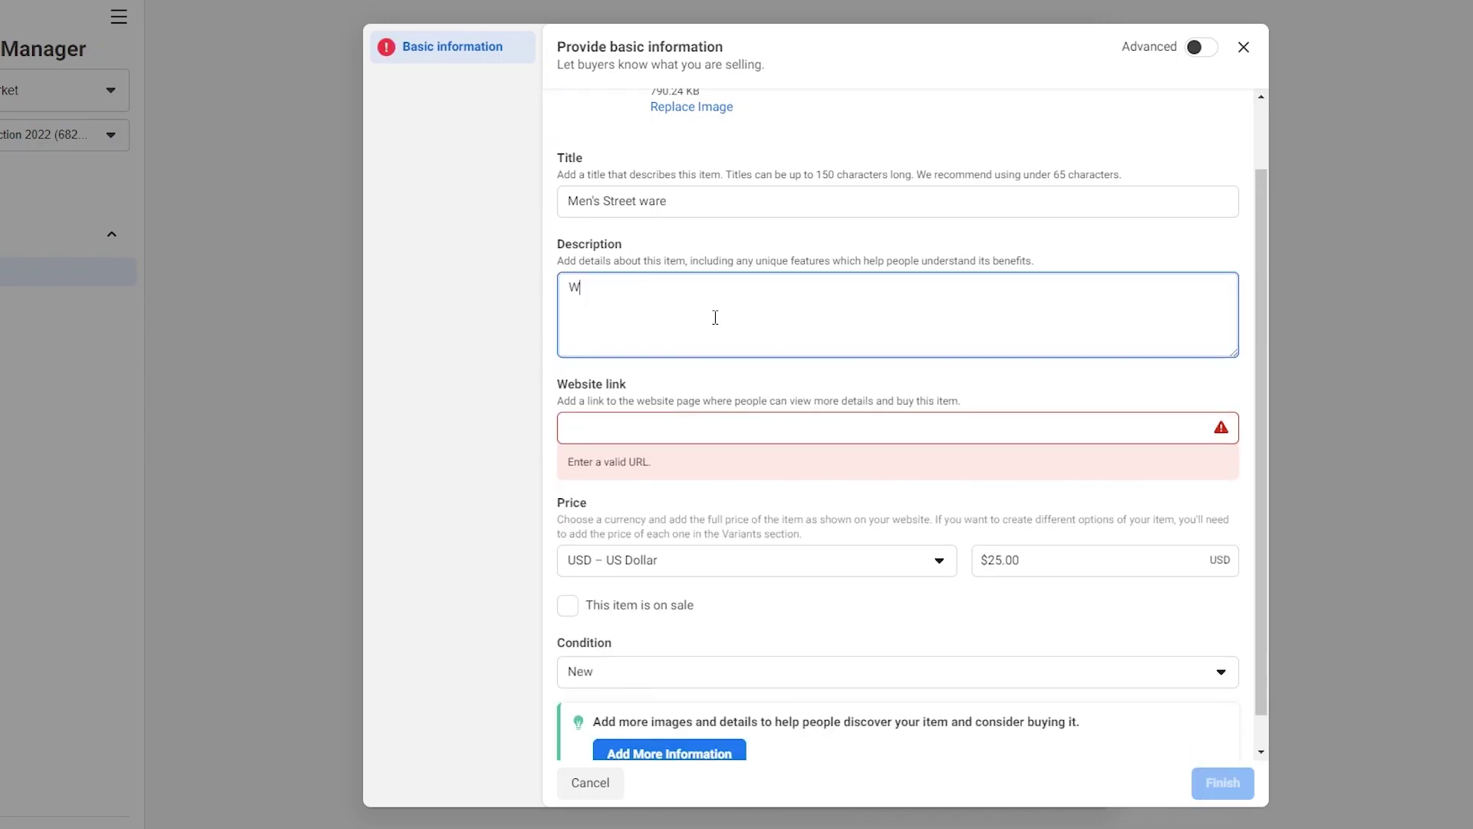
type("his is a great Tactical wear for summers it's a street wear type jacket that is popular in Japan")
left_click(678, 432)
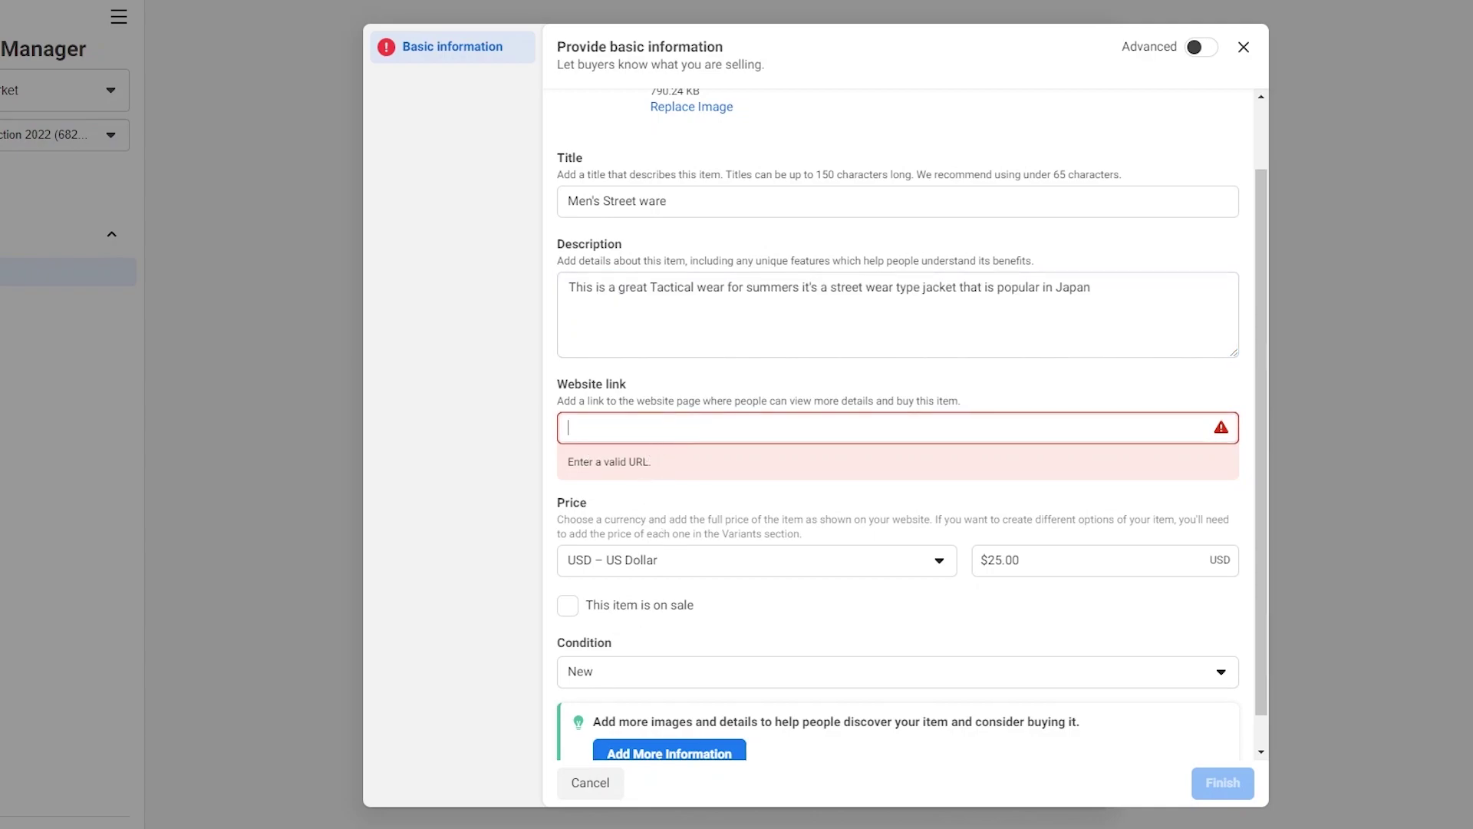
key("ctrl+v")
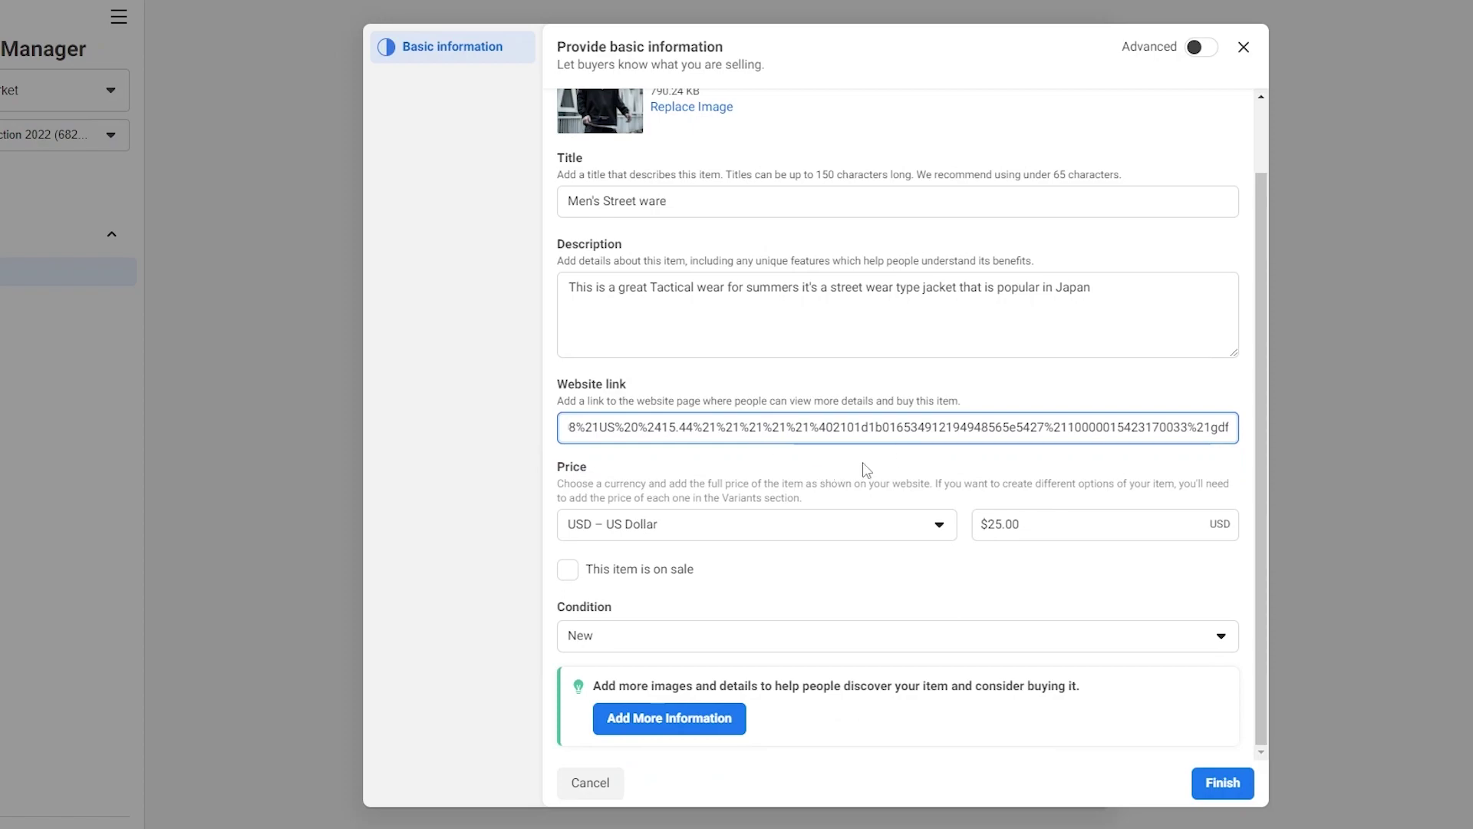
left_click(1228, 782)
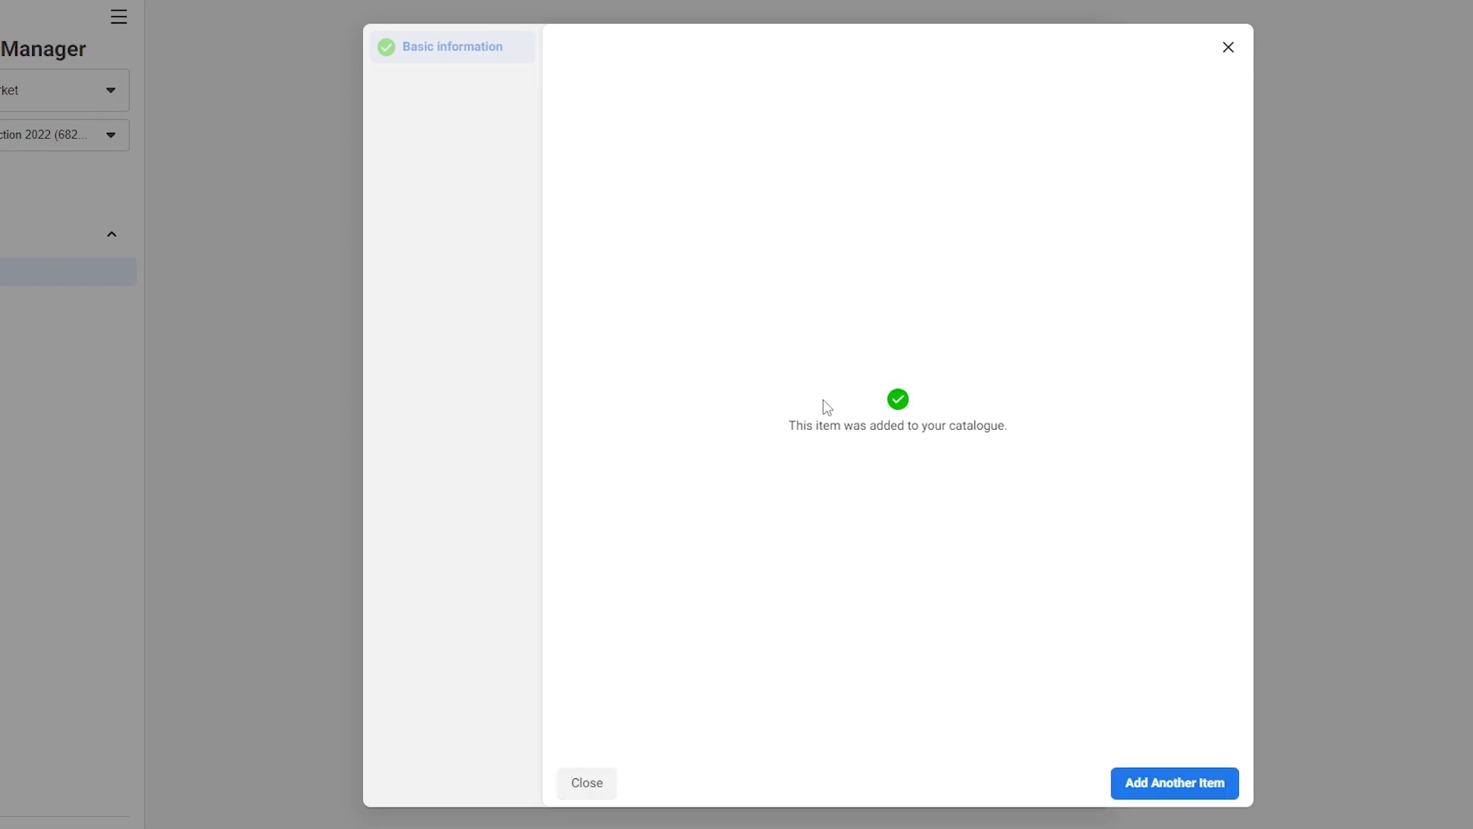
left_click(588, 784)
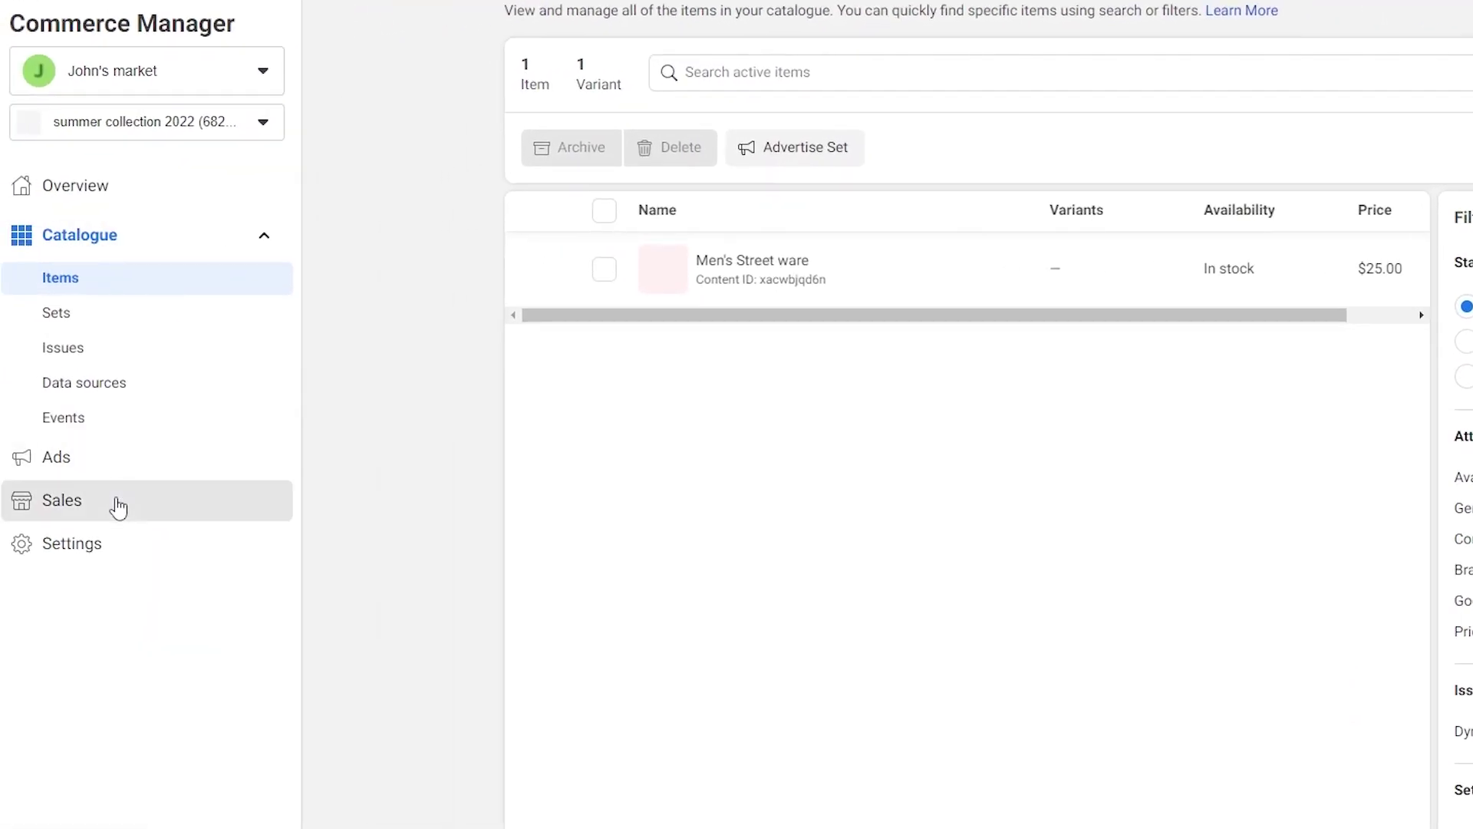
Open Sales channels and view the Page shops setup steps under Shops.
left_click(118, 507)
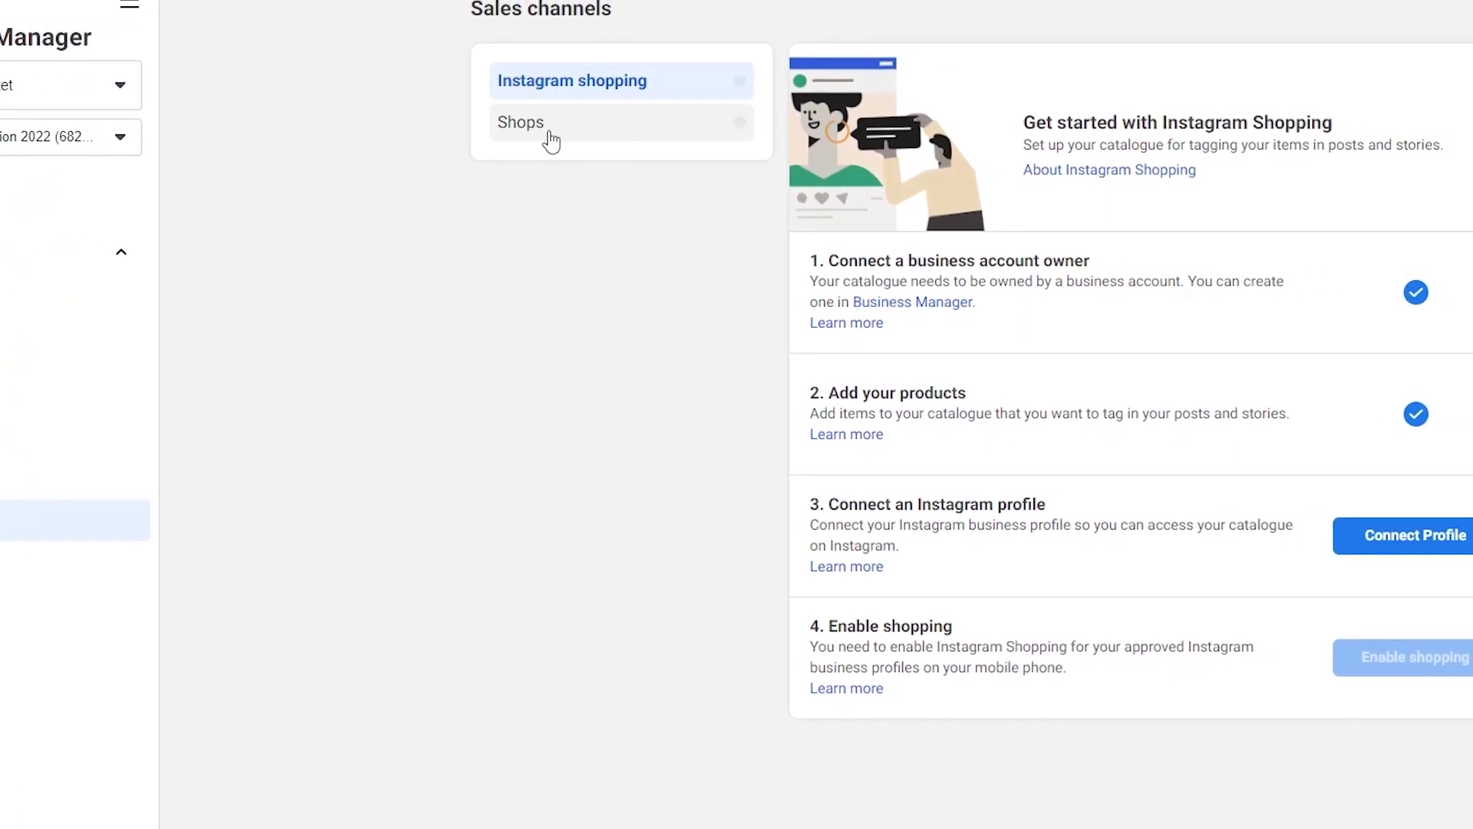
left_click(677, 123)
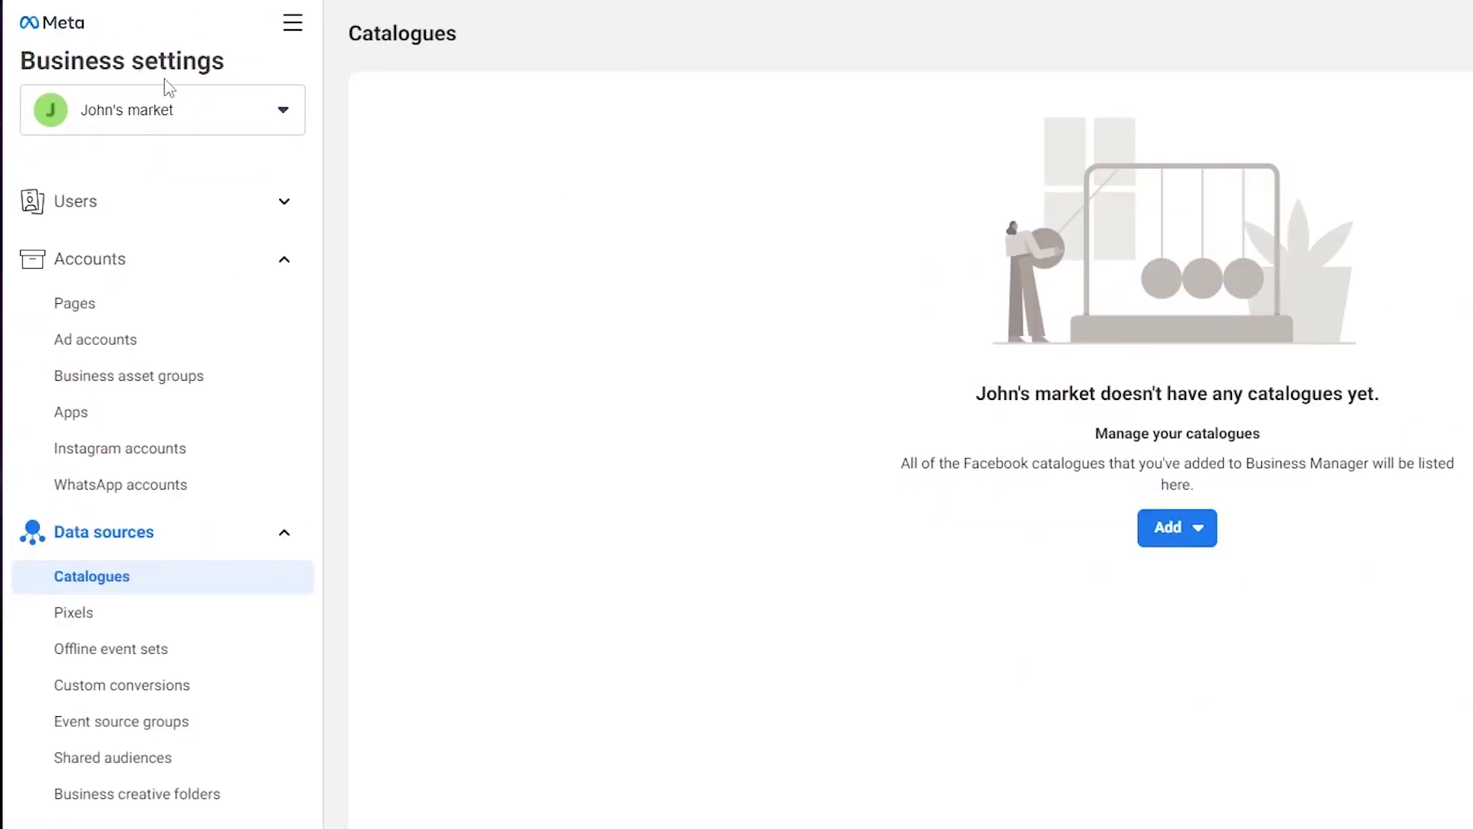
Open the business account switcher to change to the Wen media business.
left_click(264, 108)
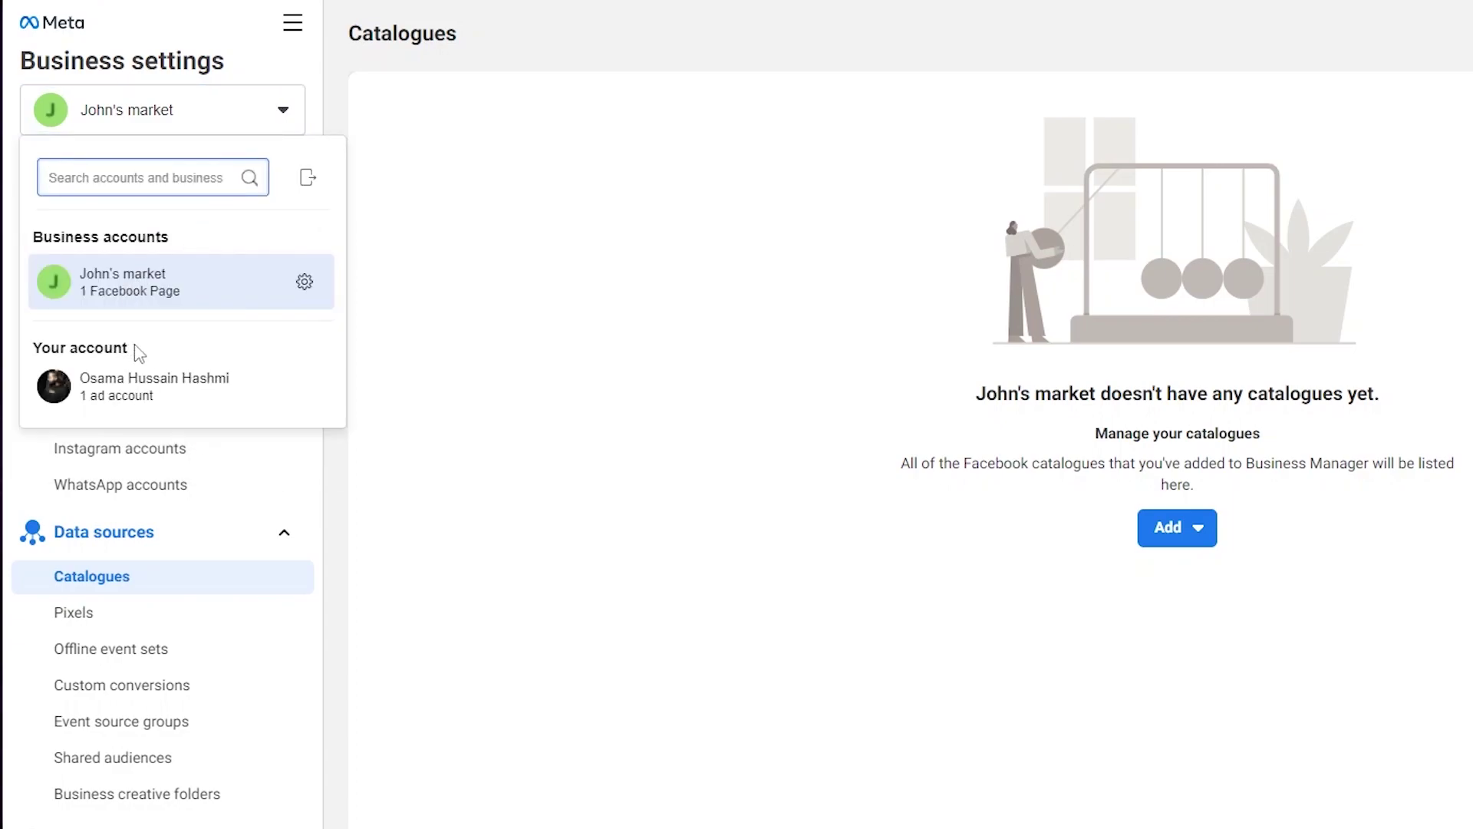